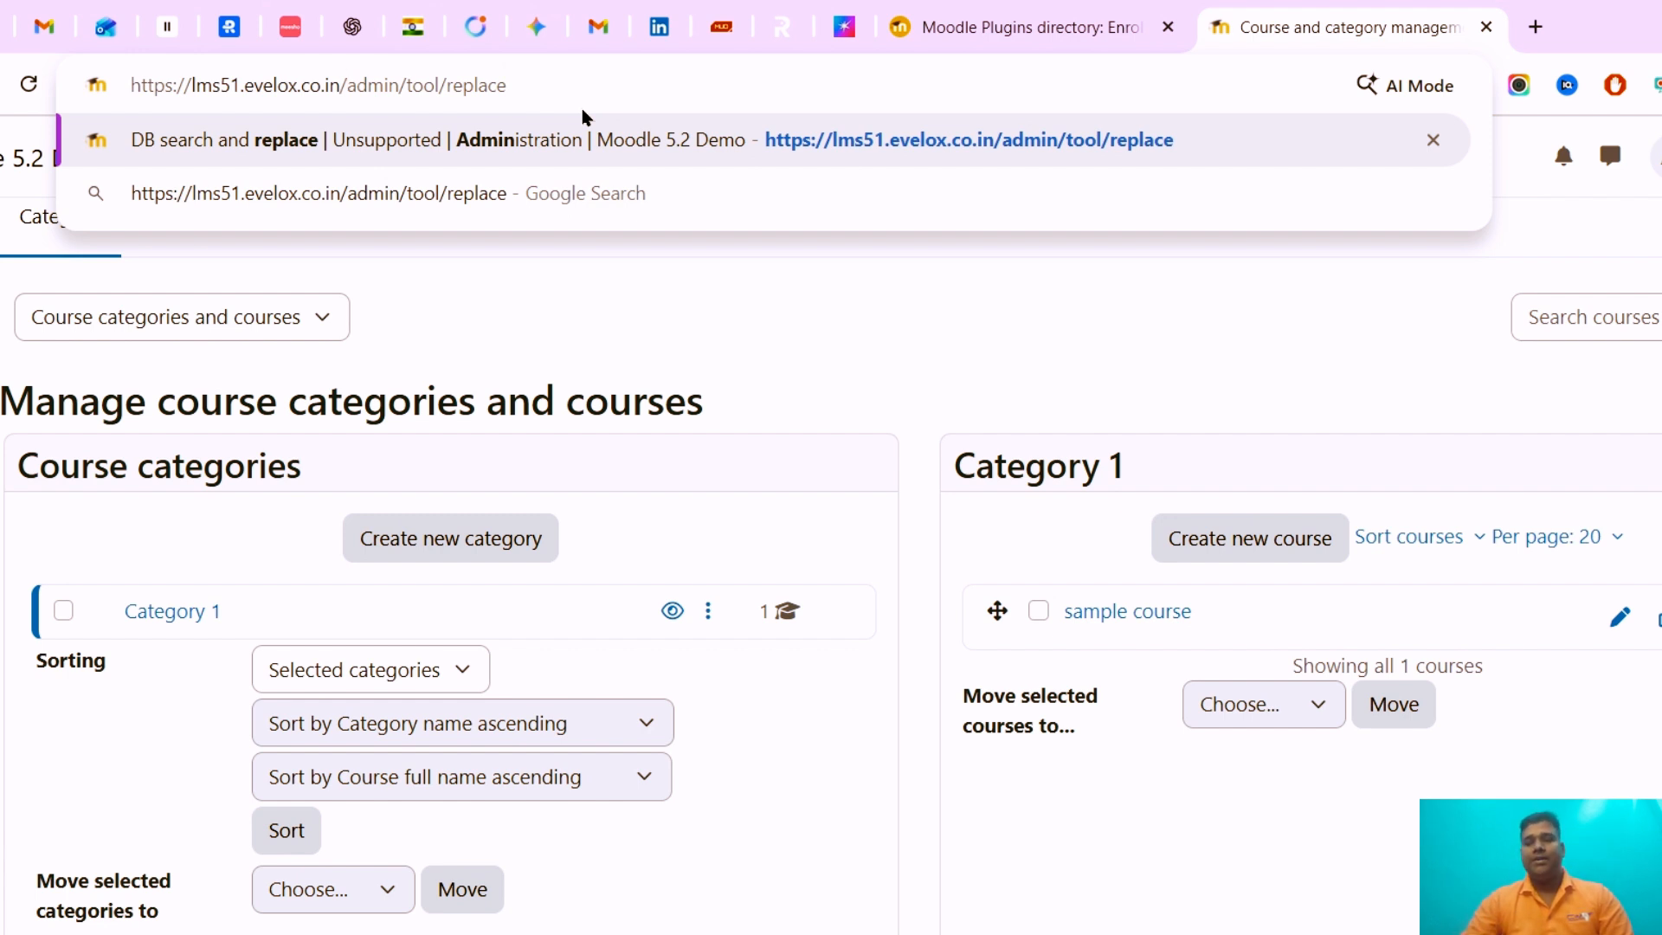
key(shift+Right)
key(shift+Right)
key(shift+Right)
key(shift+Right)
key(shift+Right)
key(shift+Right)
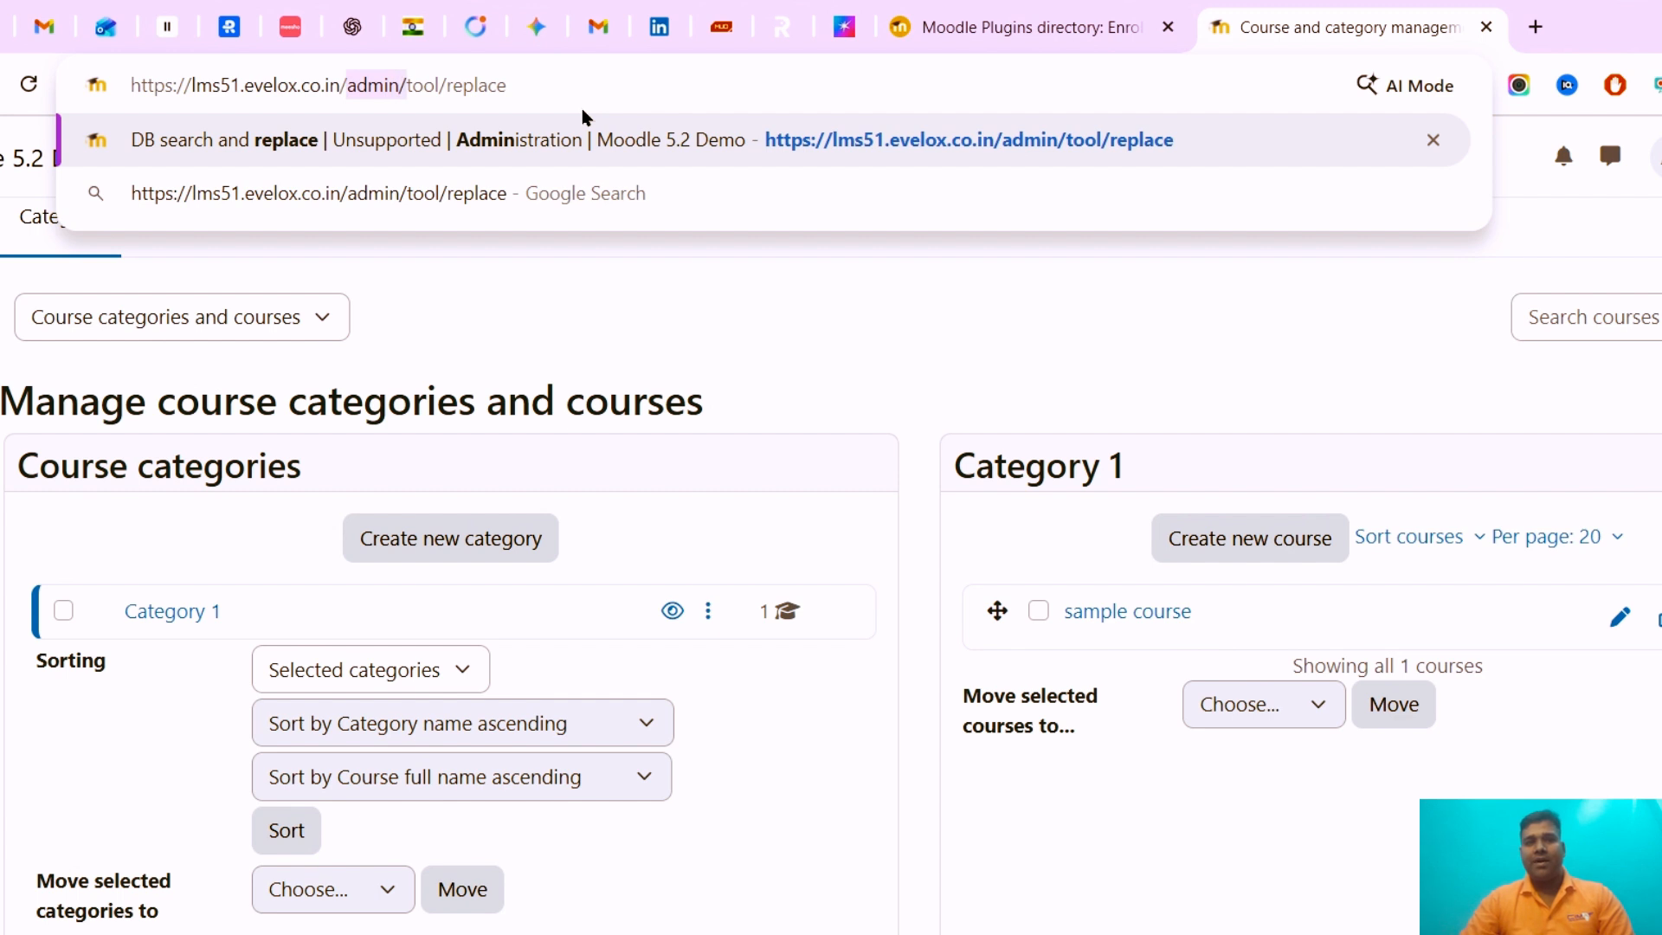
key(Left)
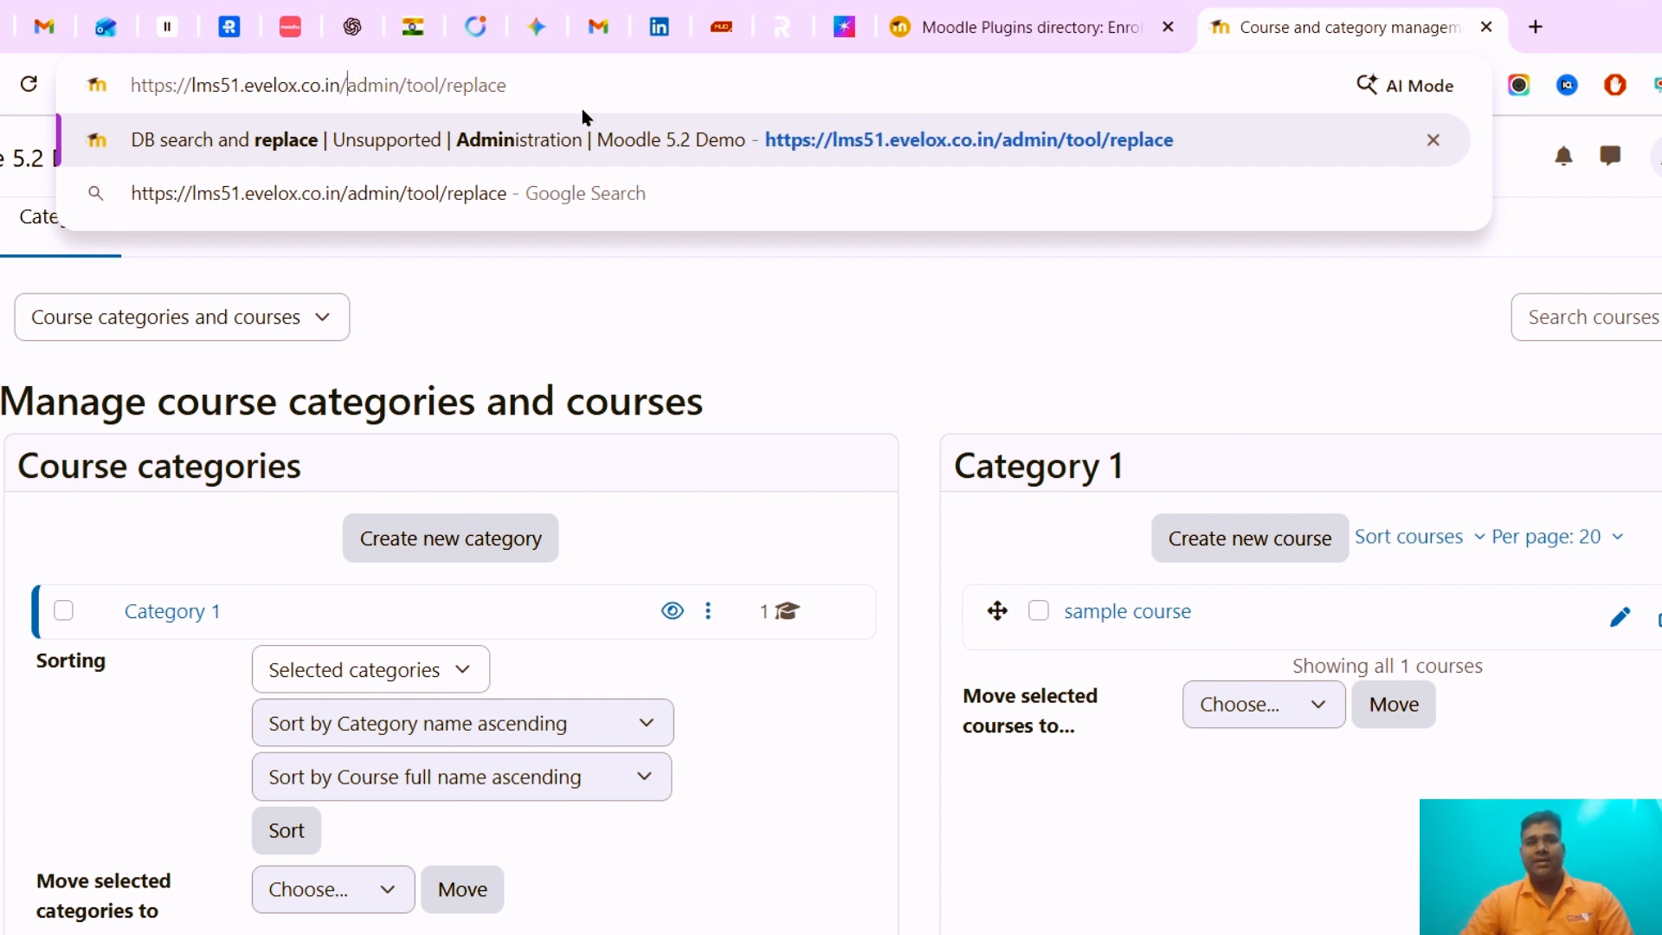
key(shift+Right)
key(shift+Right)
key(shift+Right)
key(shift+Right)
key(shift+Right)
key(shift+Right)
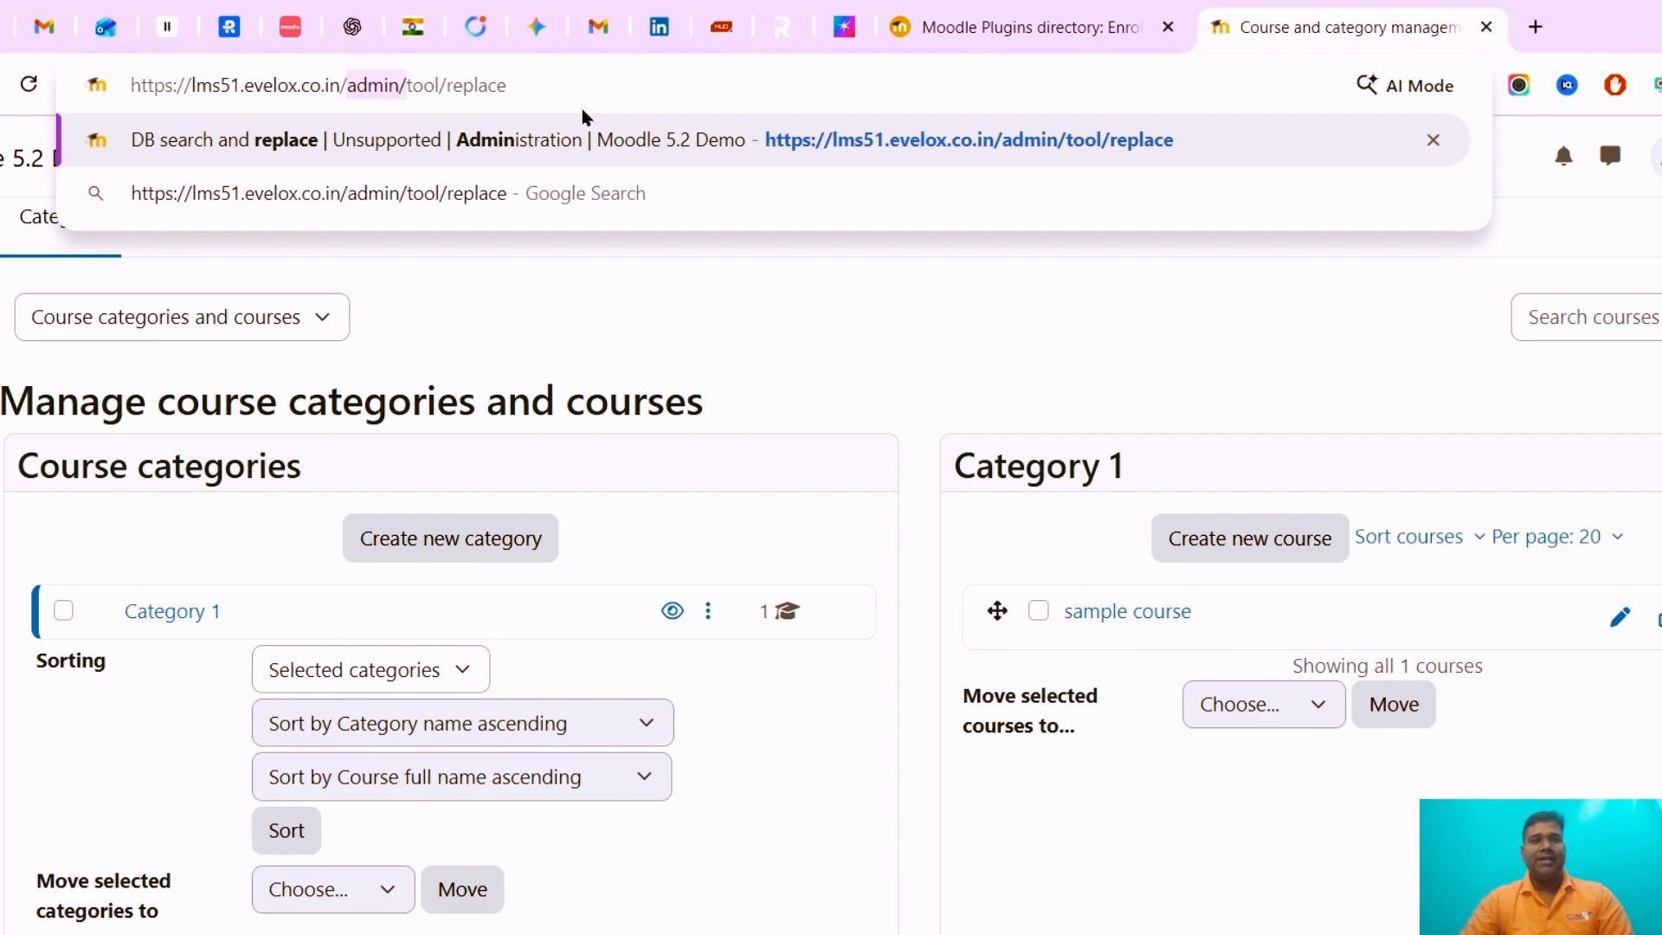
key(shift+Right)
key(shift+Right)
key(Return)
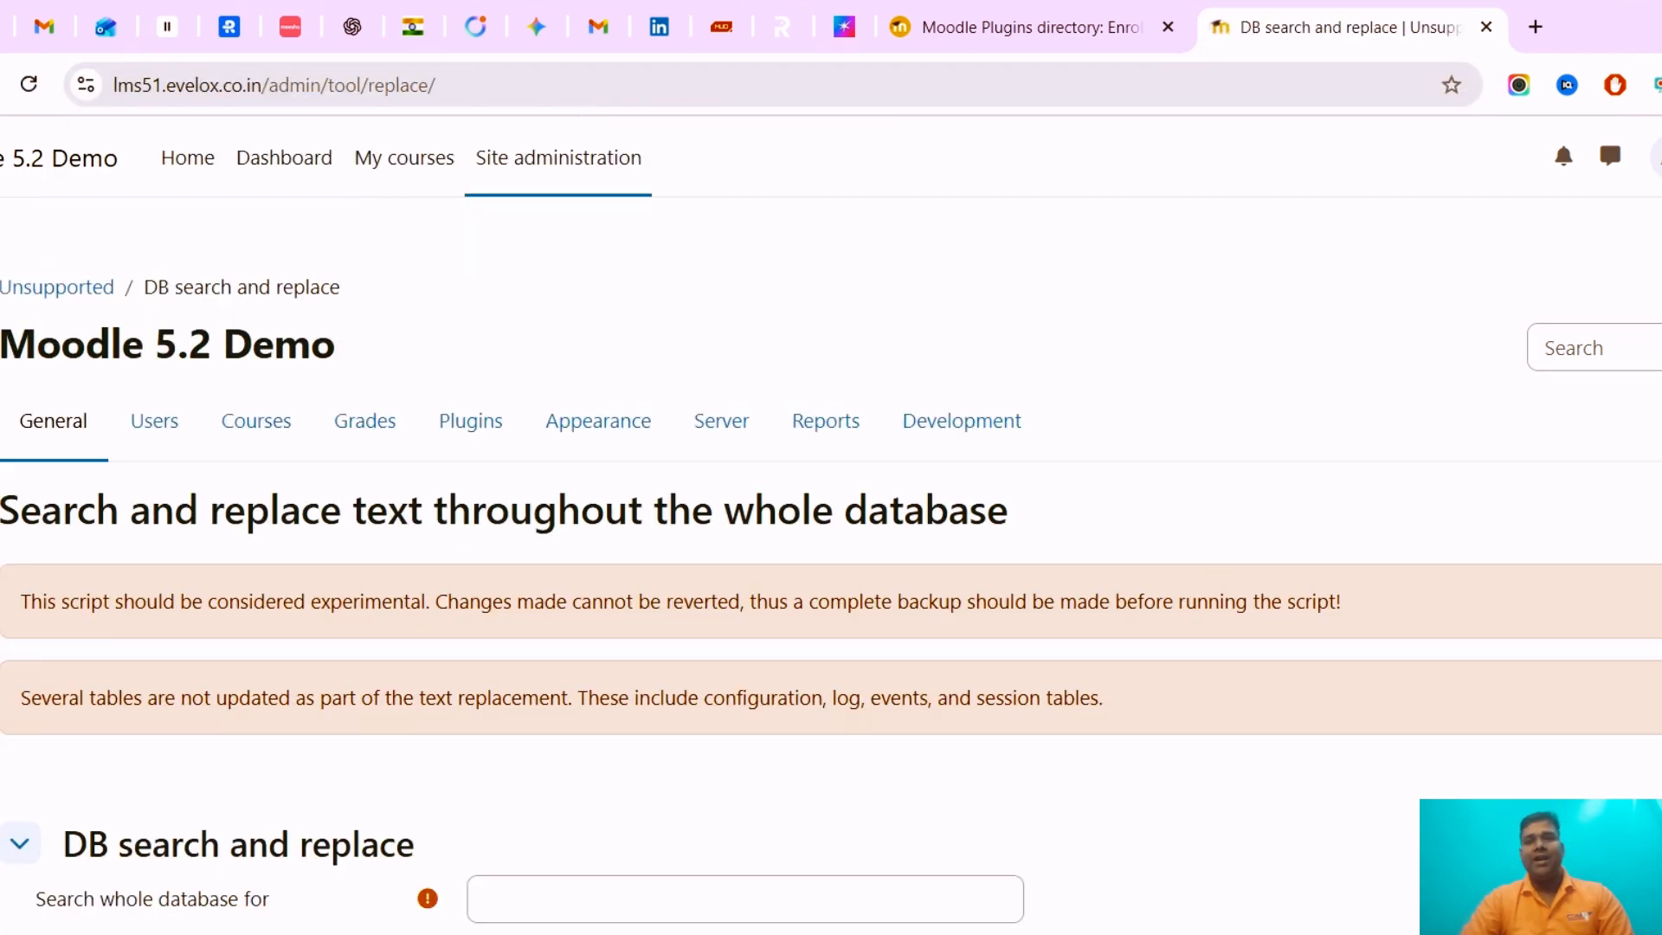
Set the whole-database search text to "tihs" and the replacement string to "this"
scroll(831, 519, down, 3)
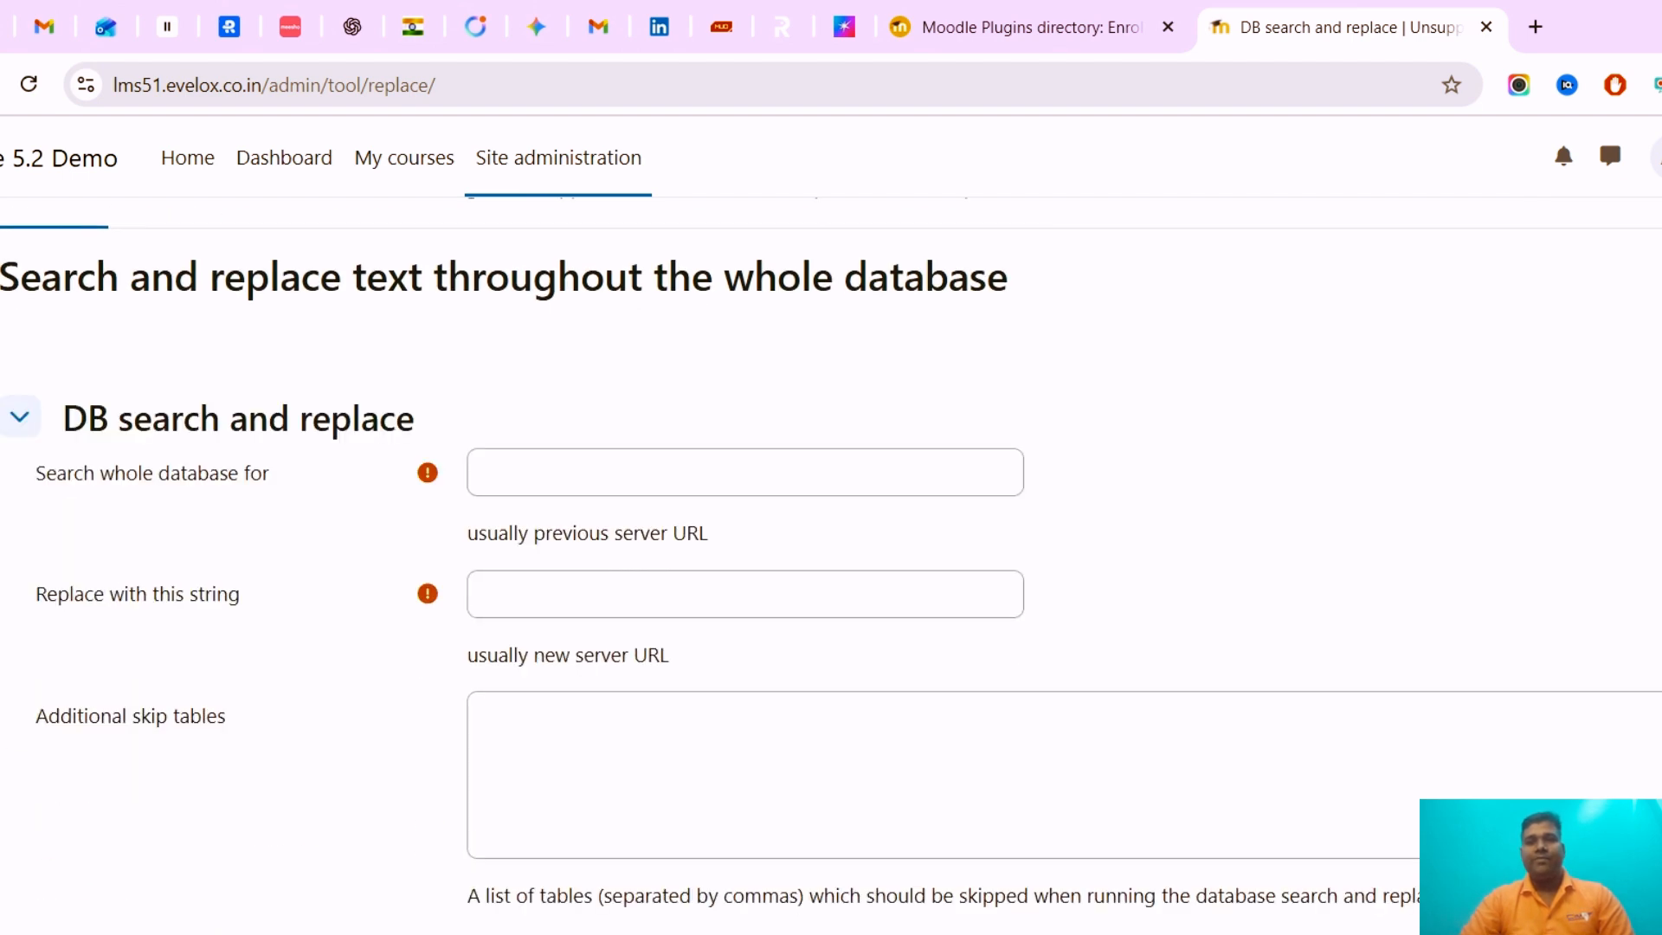
scroll(830, 554, down, 1)
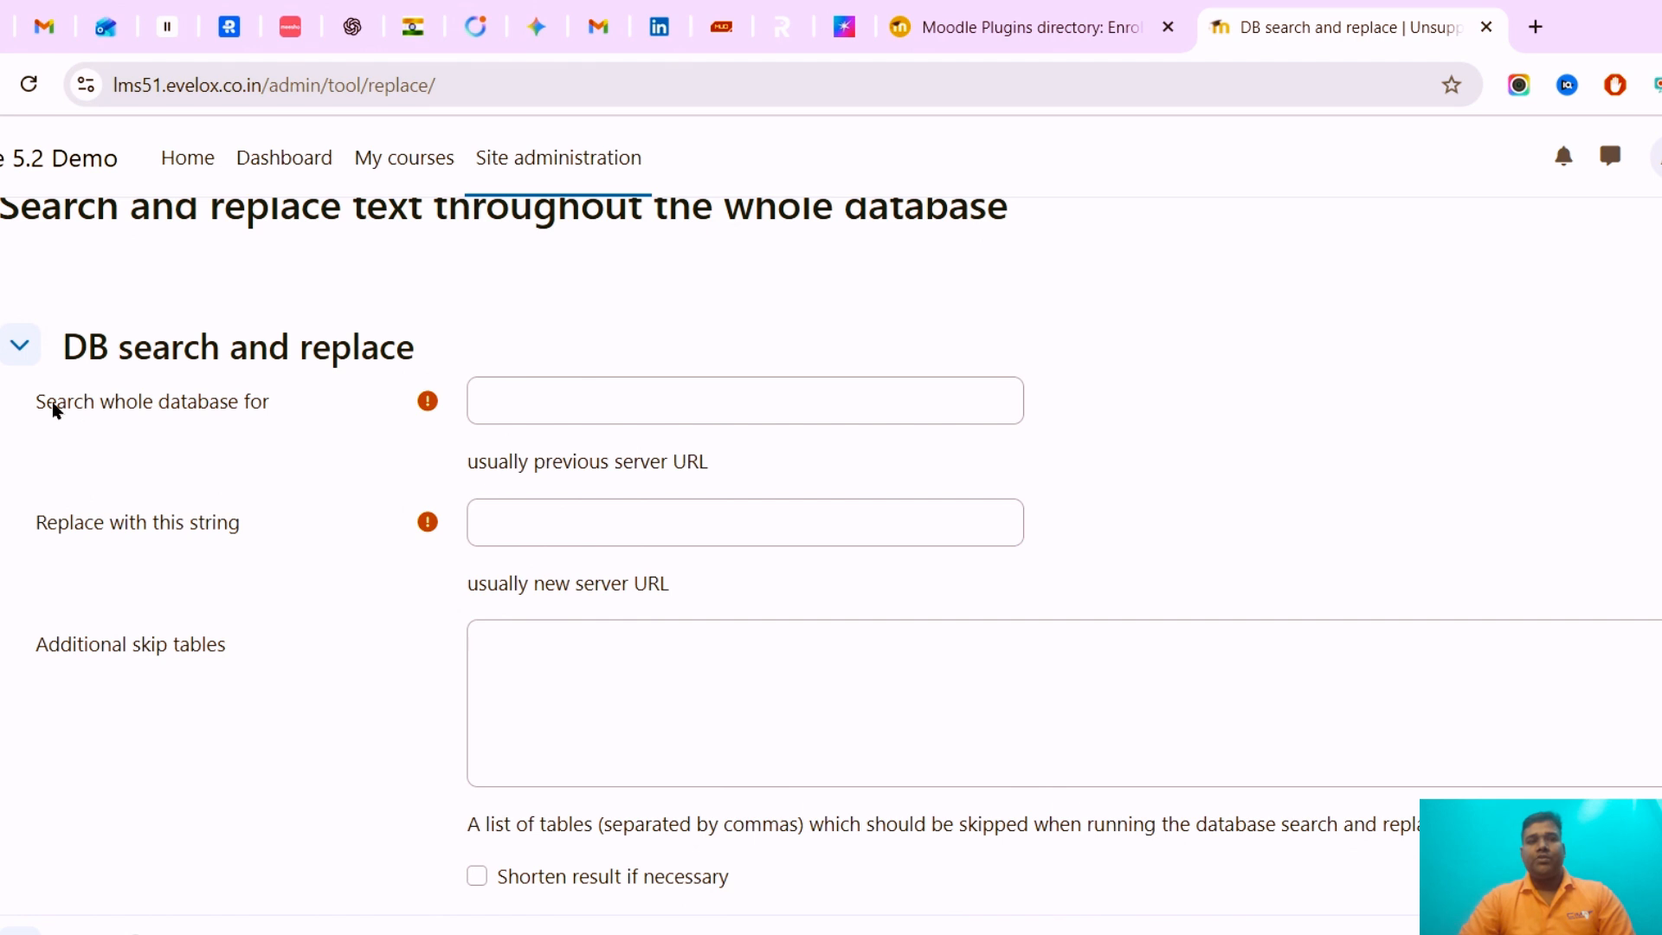
drag(36, 402, 192, 416)
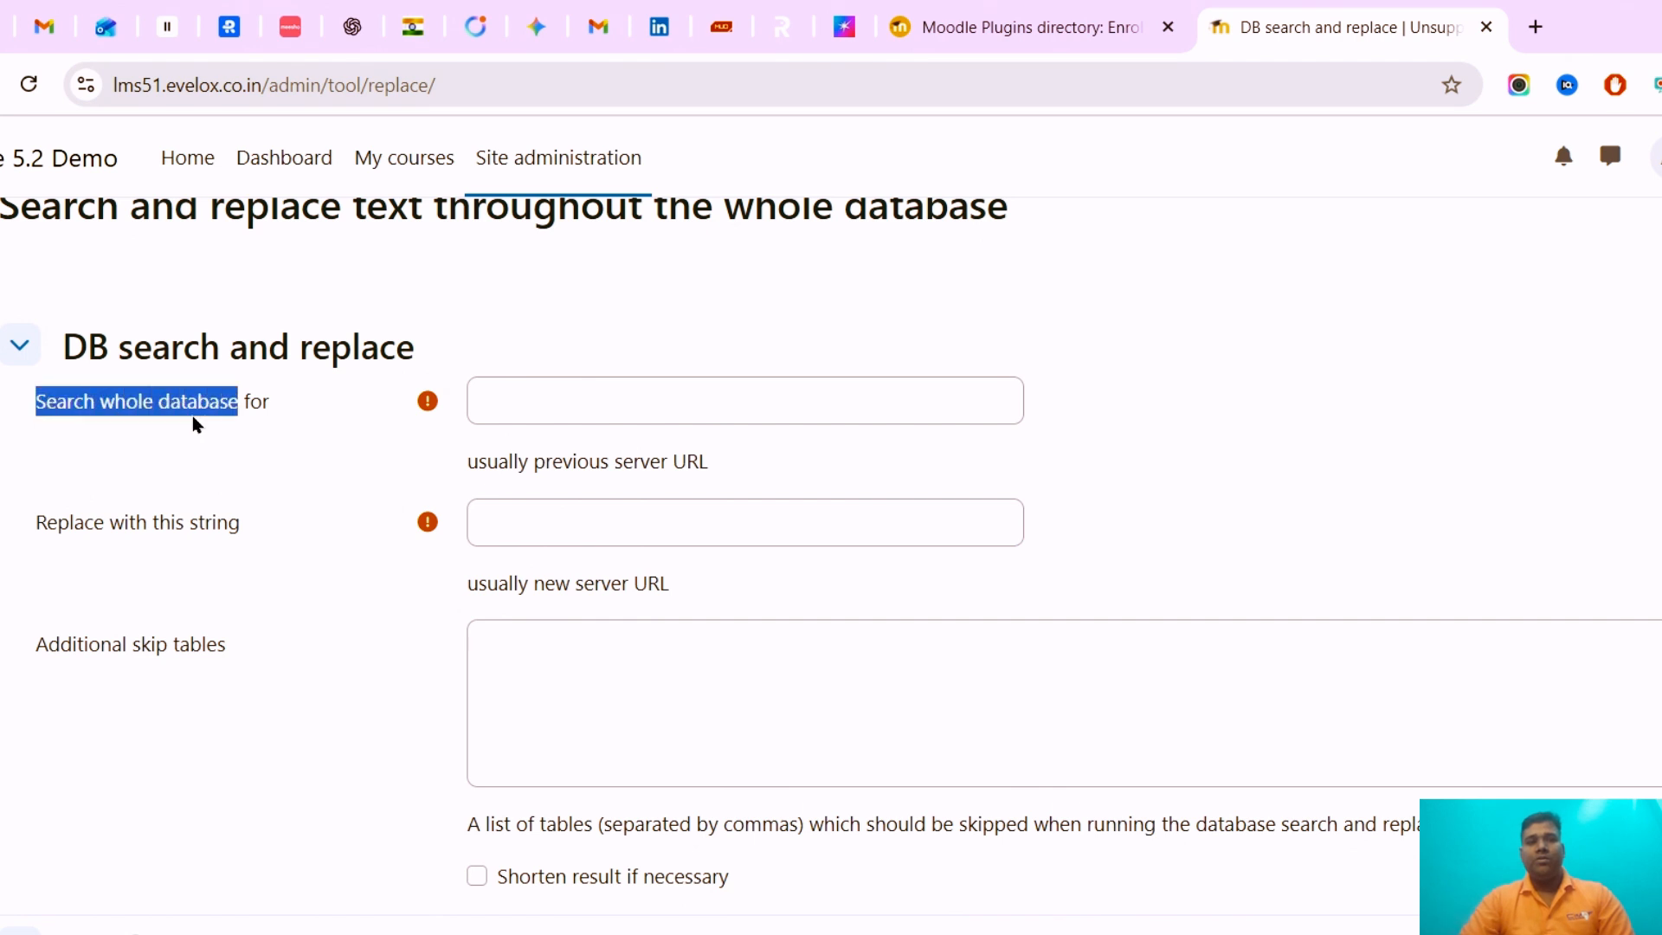
click(308, 419)
click(504, 400)
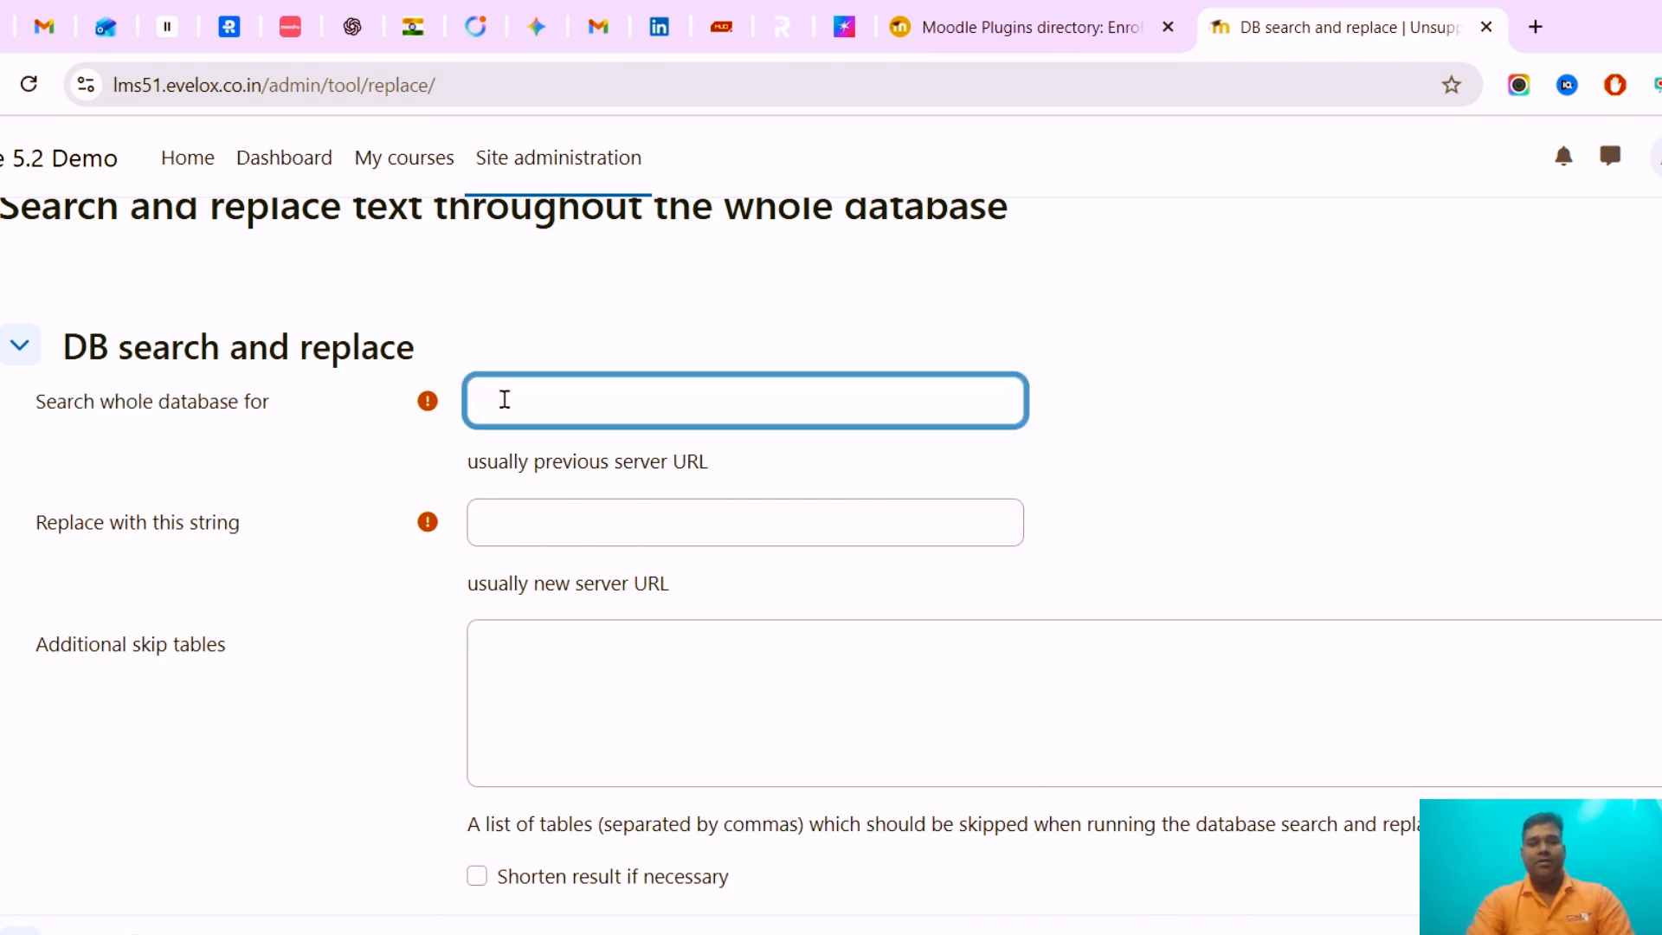
text(this)
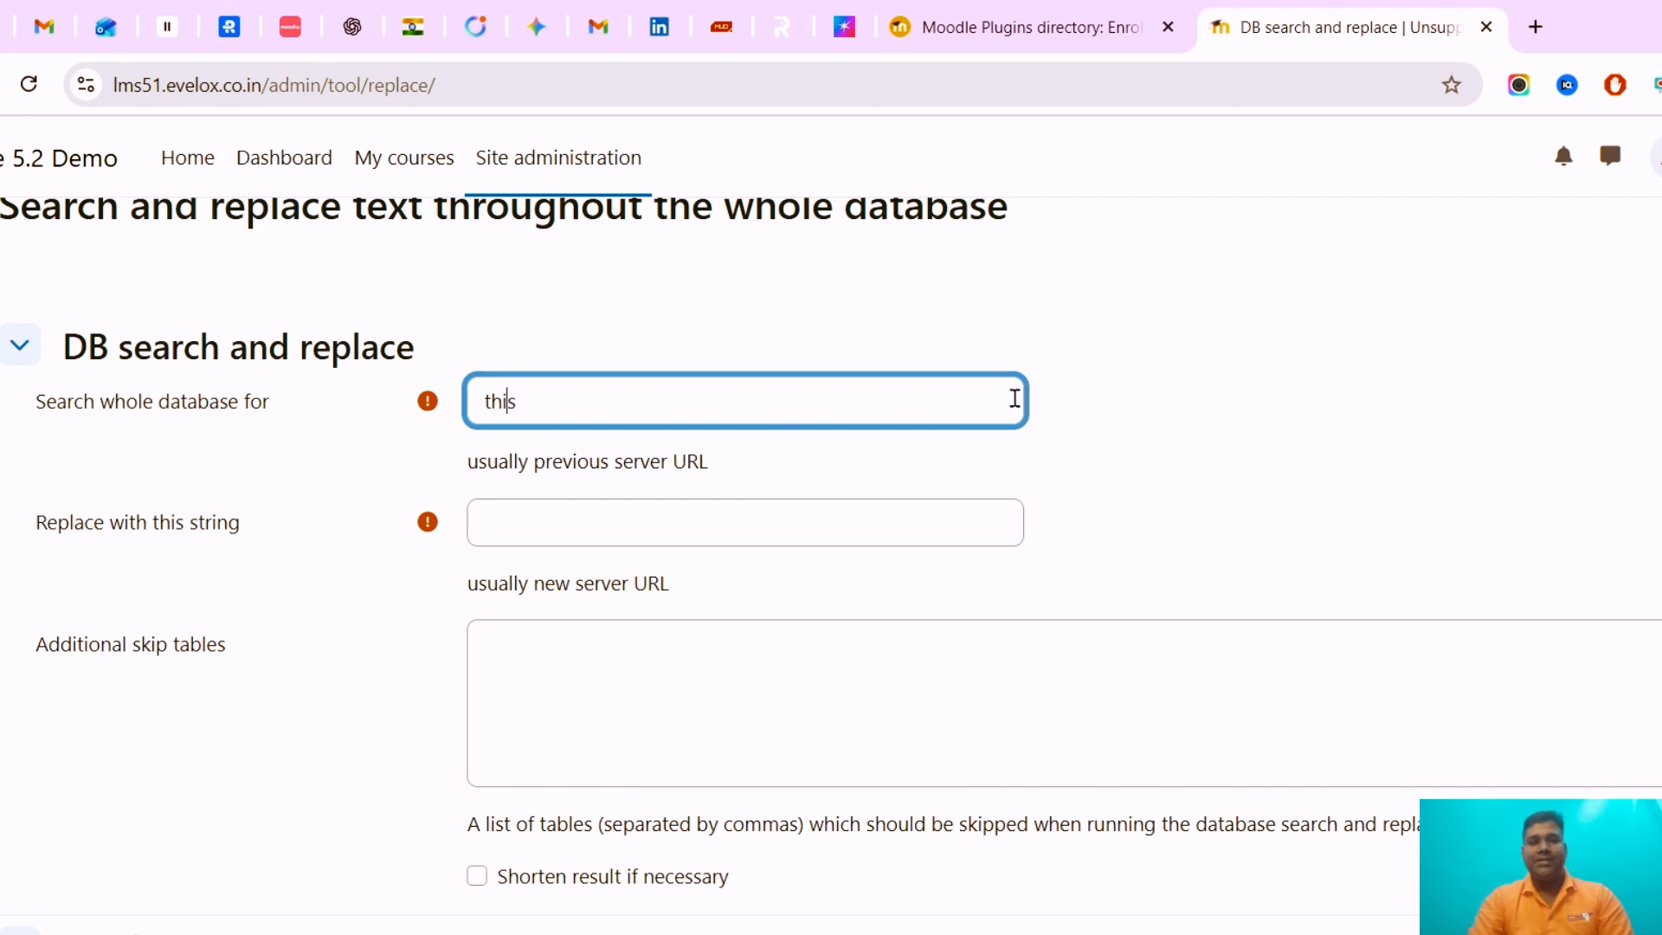
key(Left)
key(BackSpace)
key(BackSpace)
text(ih)
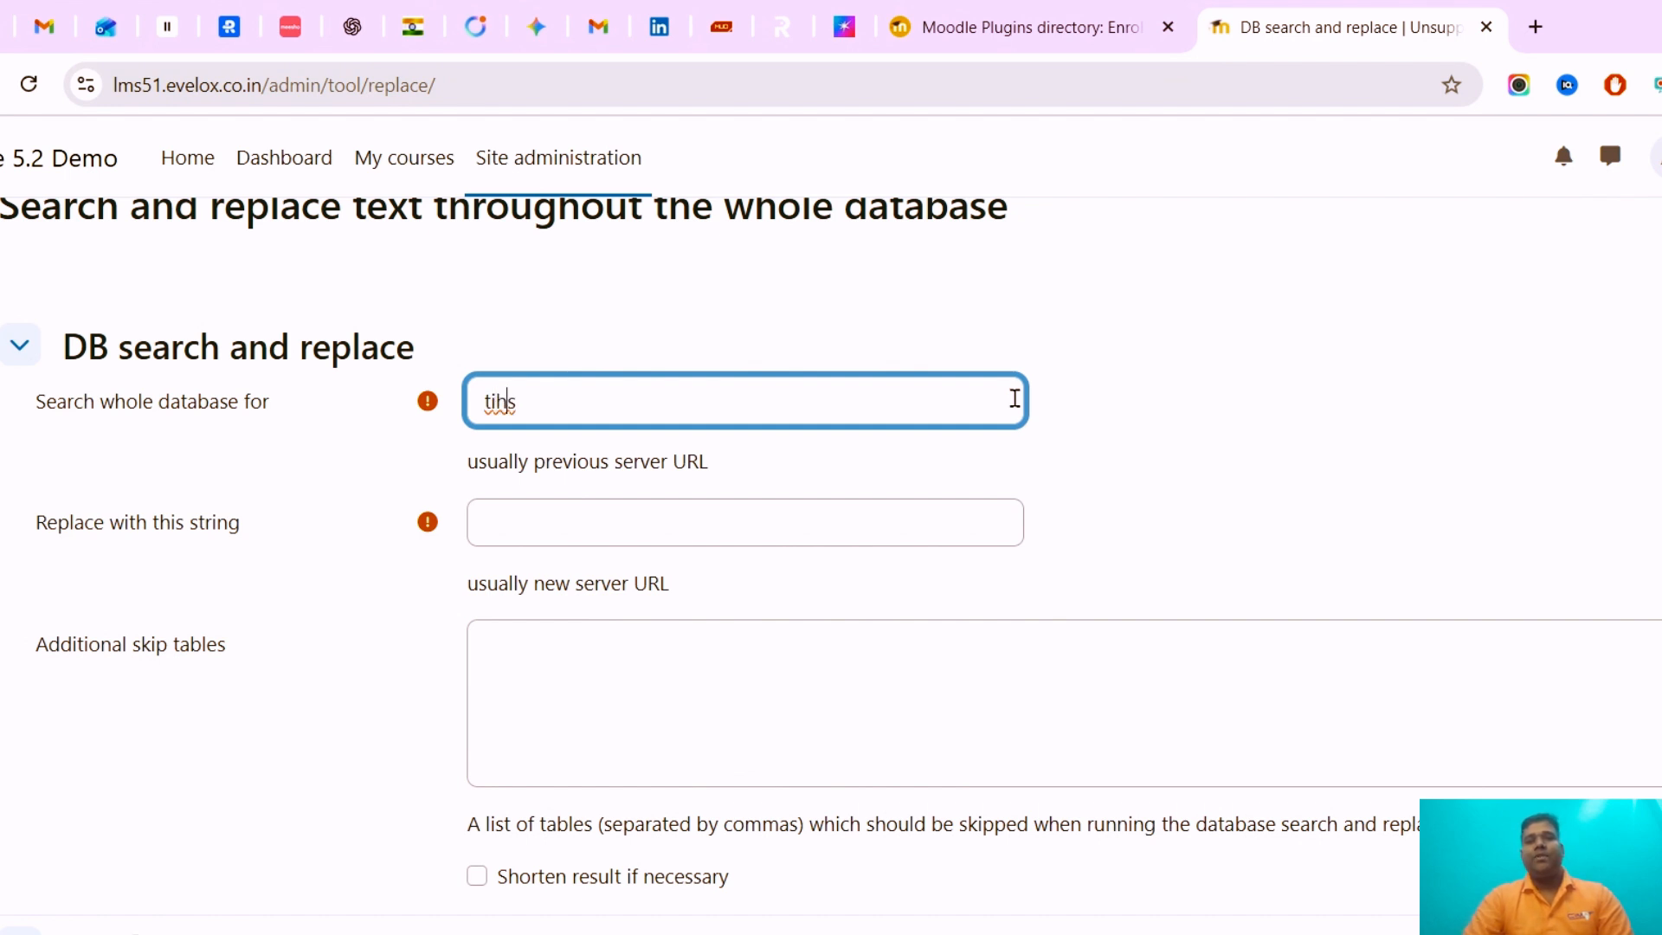
key(ctrl+a)
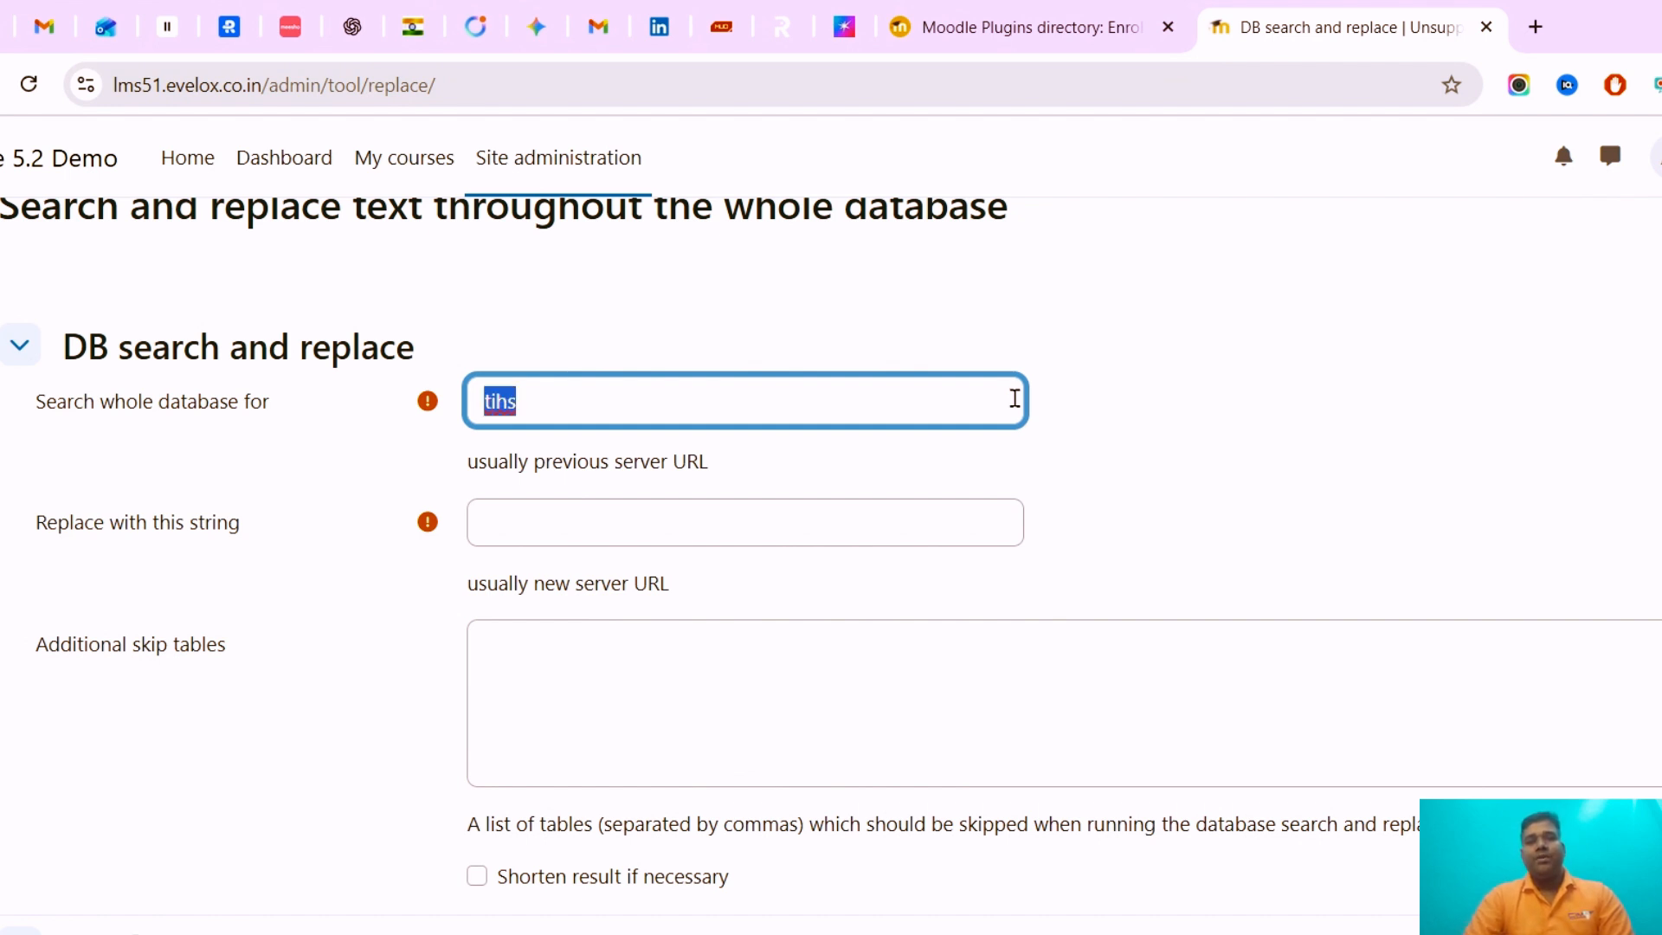
click(623, 523)
text(this)
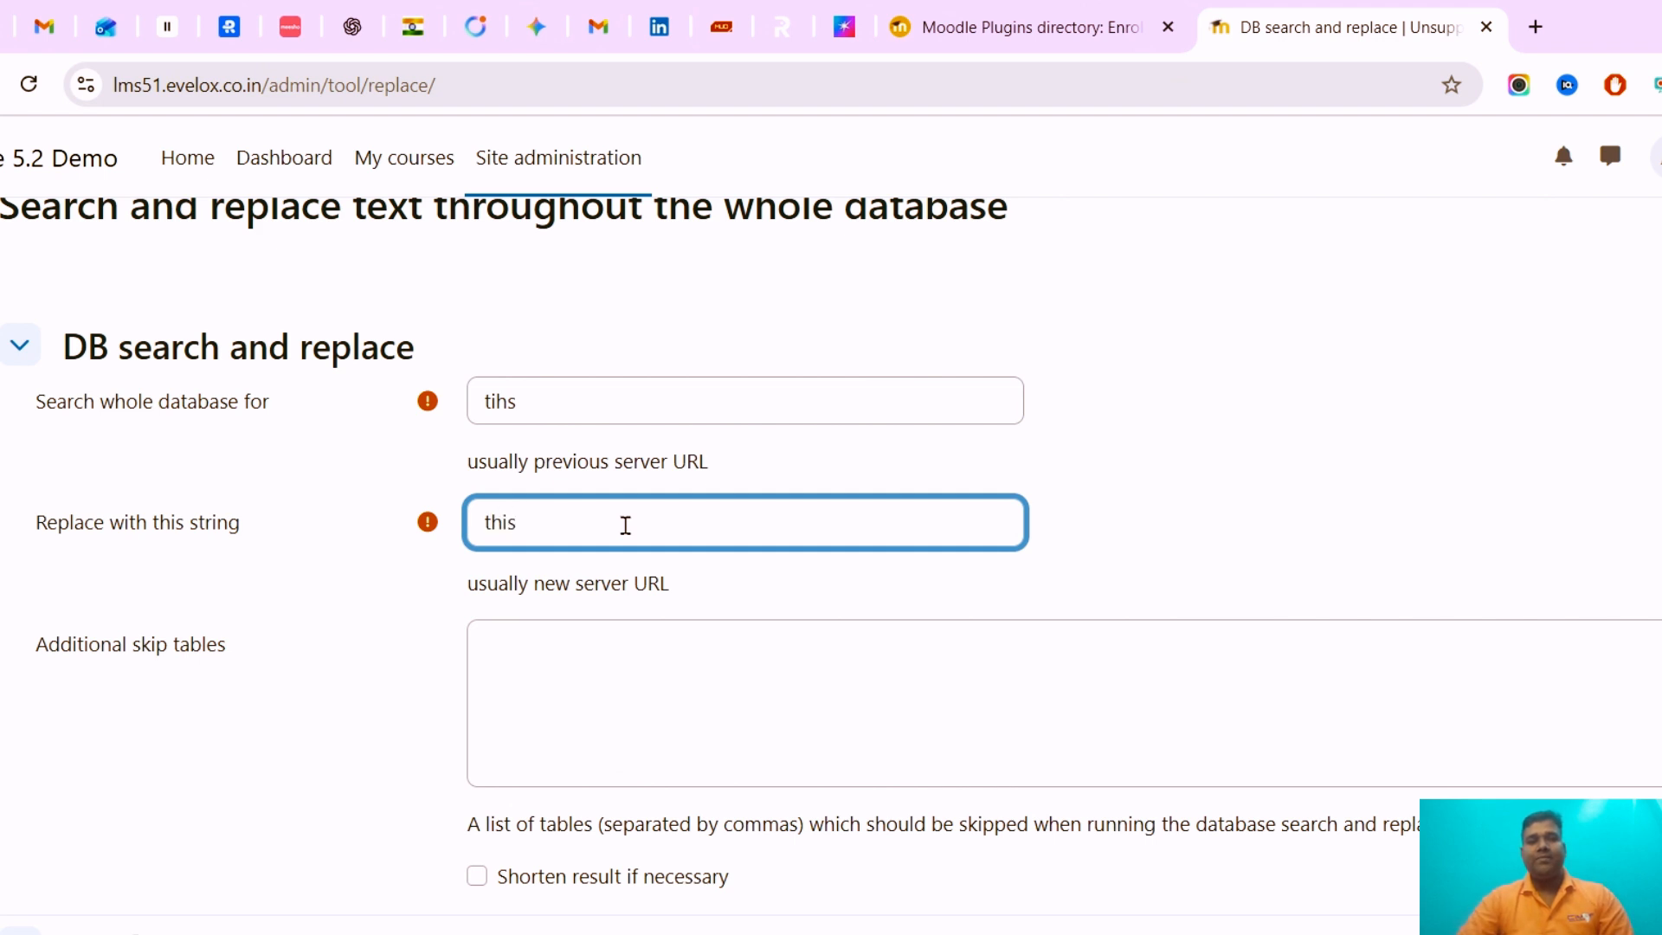
Review the additional skip tables option and the entered search and replacement strings
click(636, 710)
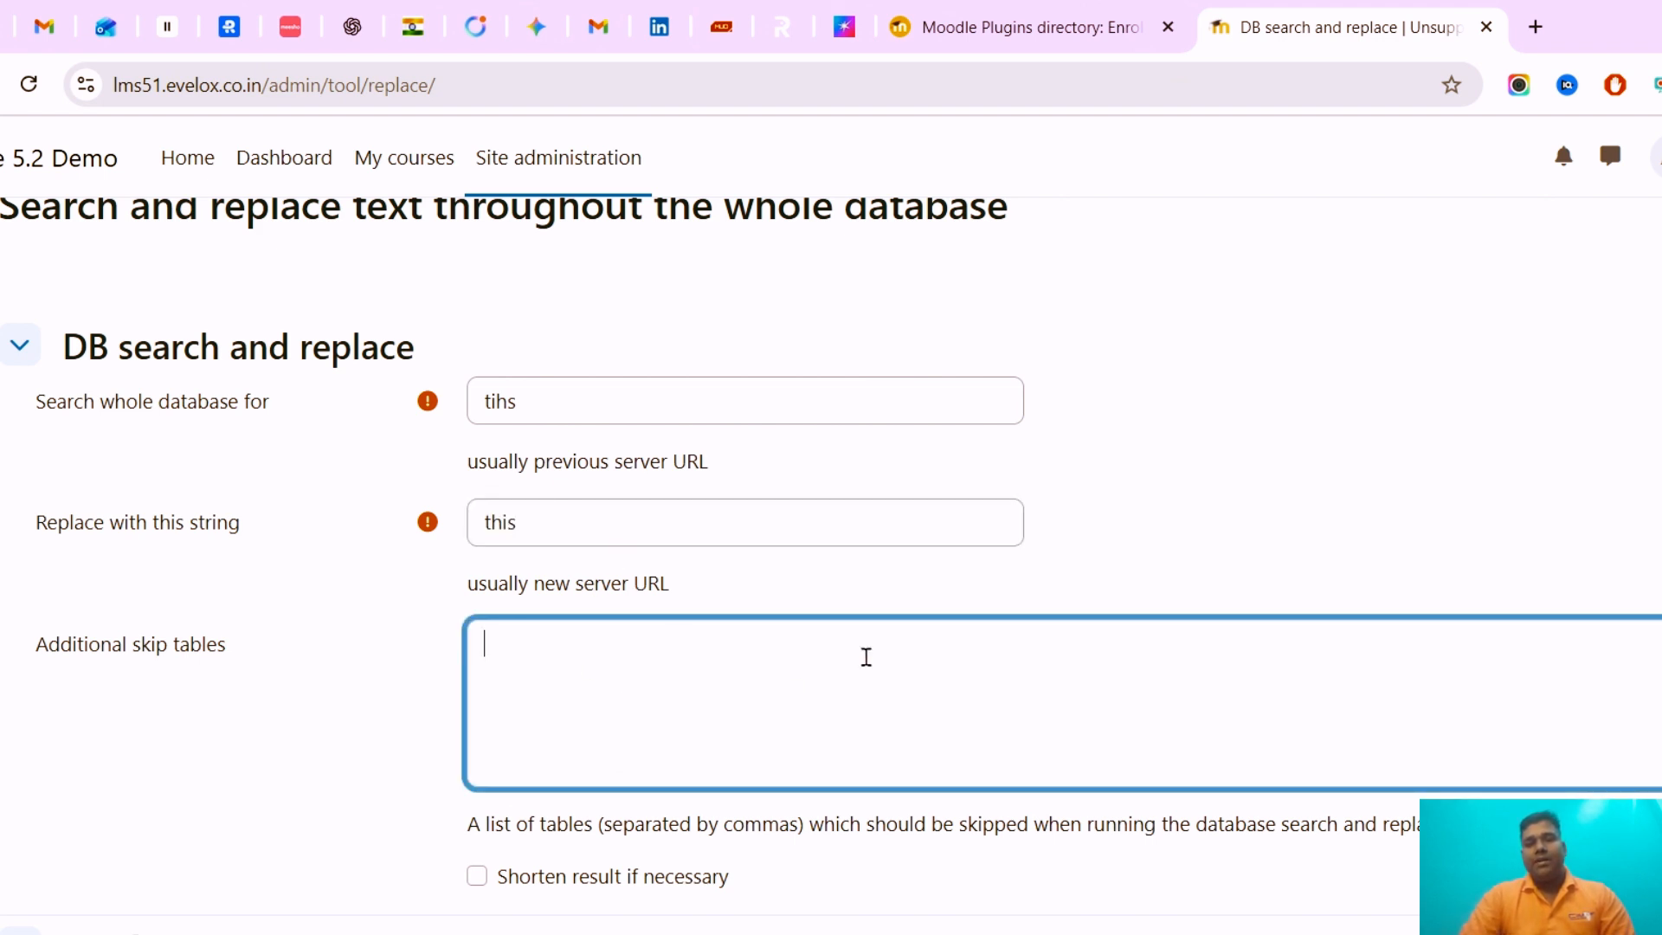
double_click(105, 645)
triple_click(104, 645)
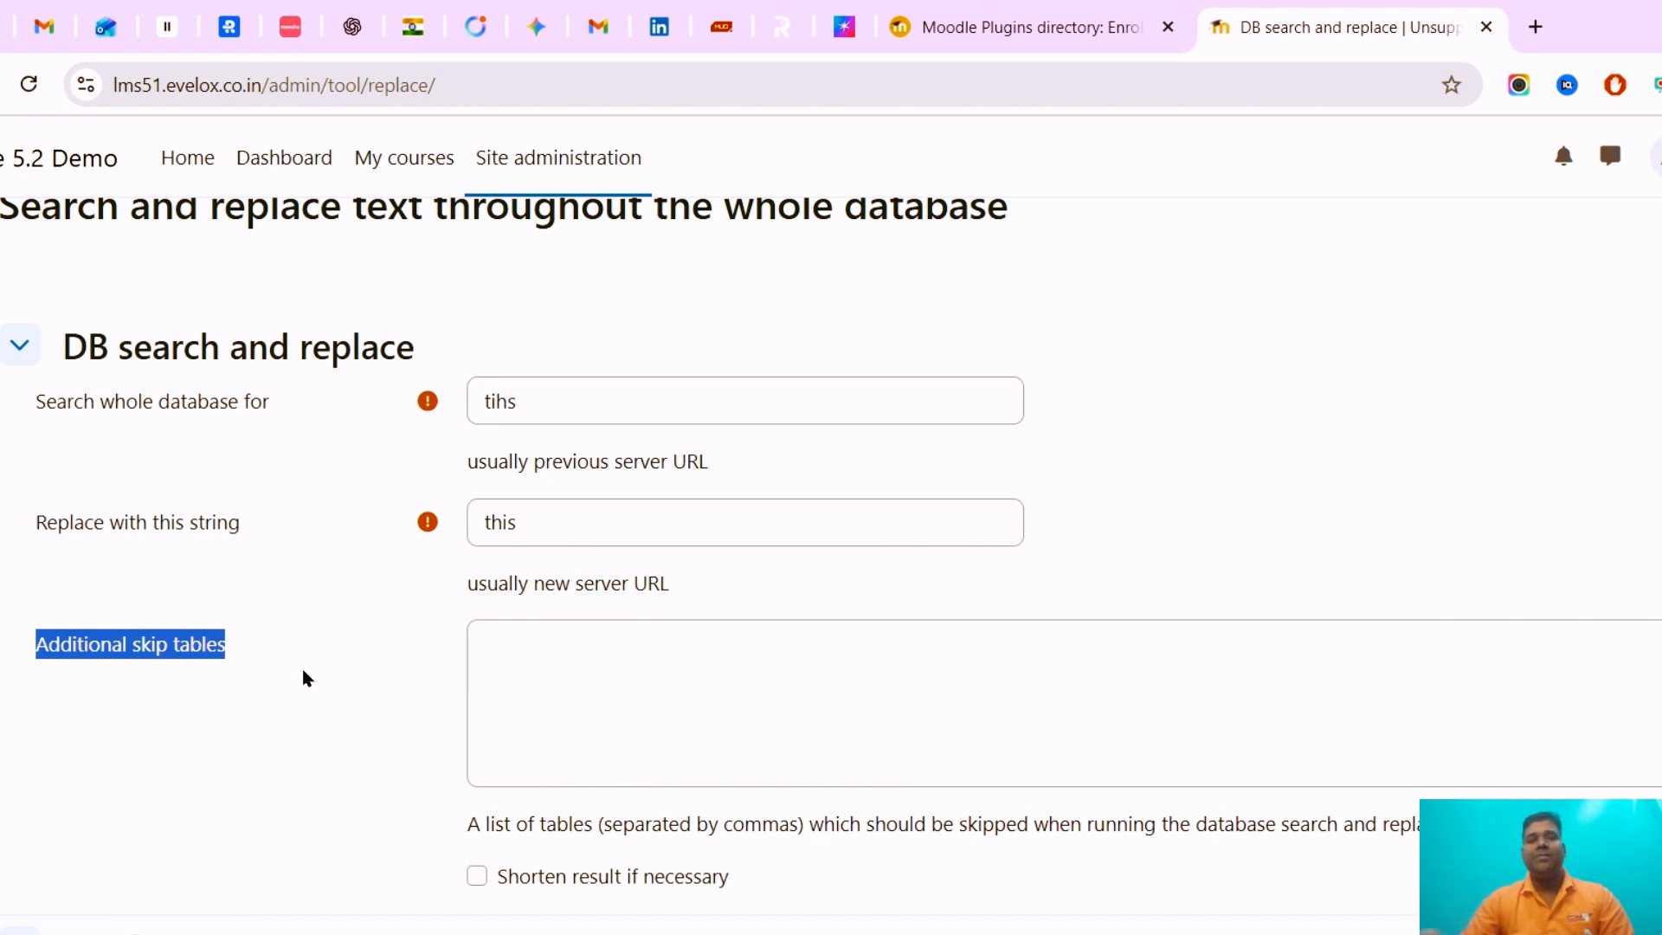
scroll(467, 520, down, 1)
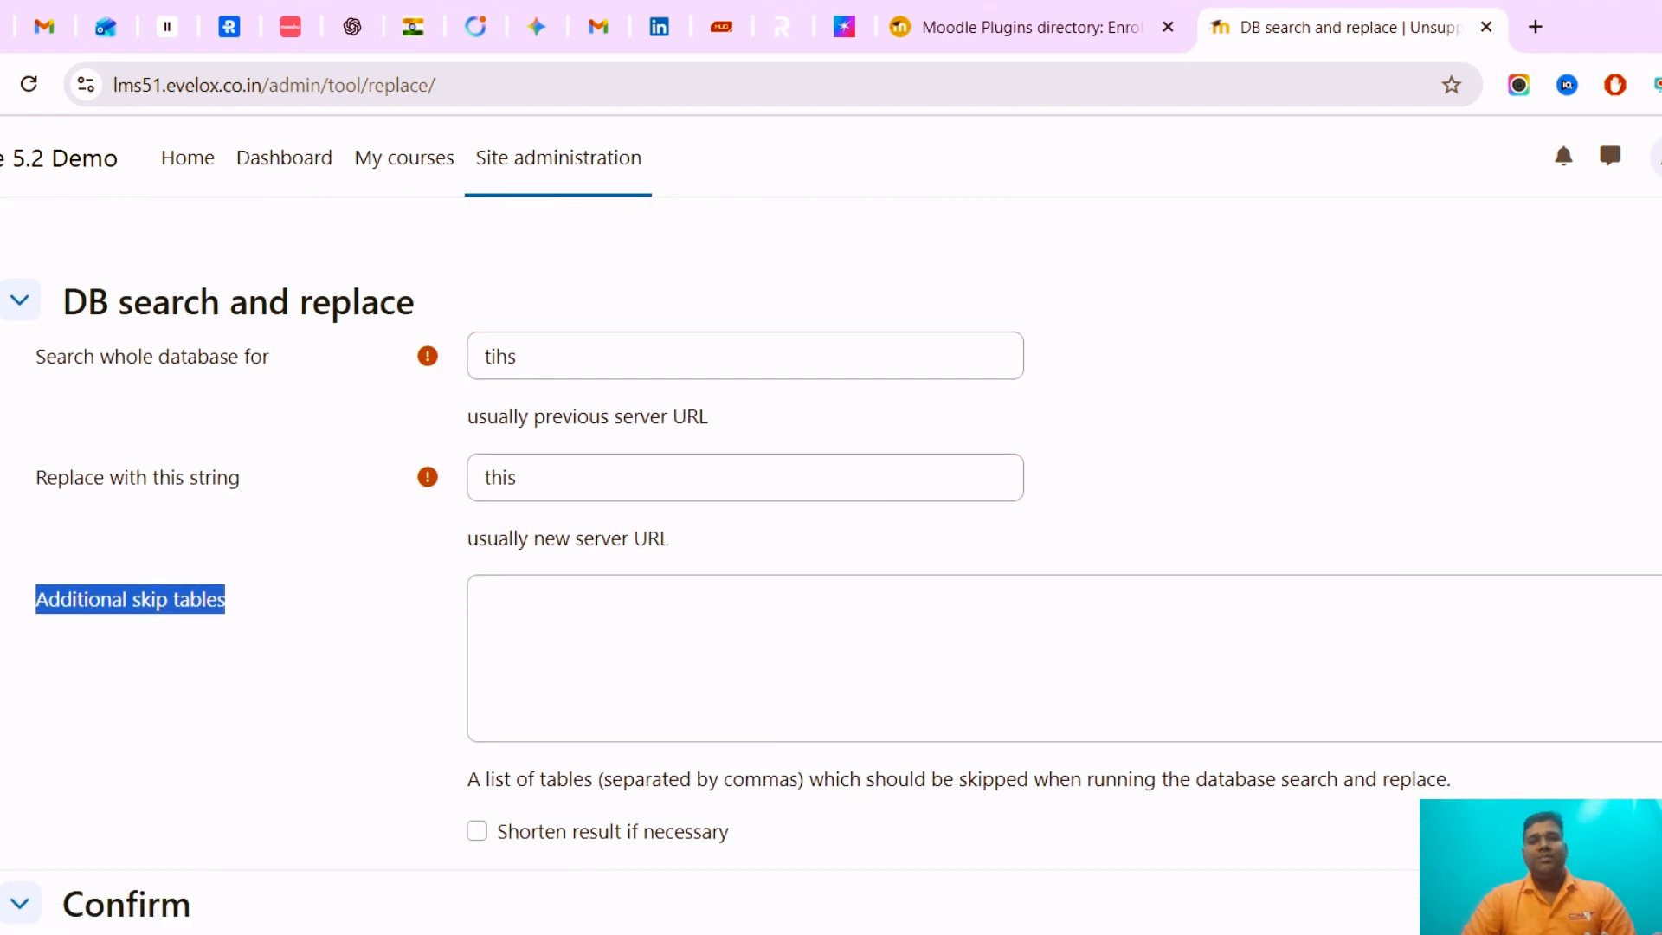
double_click(631, 363)
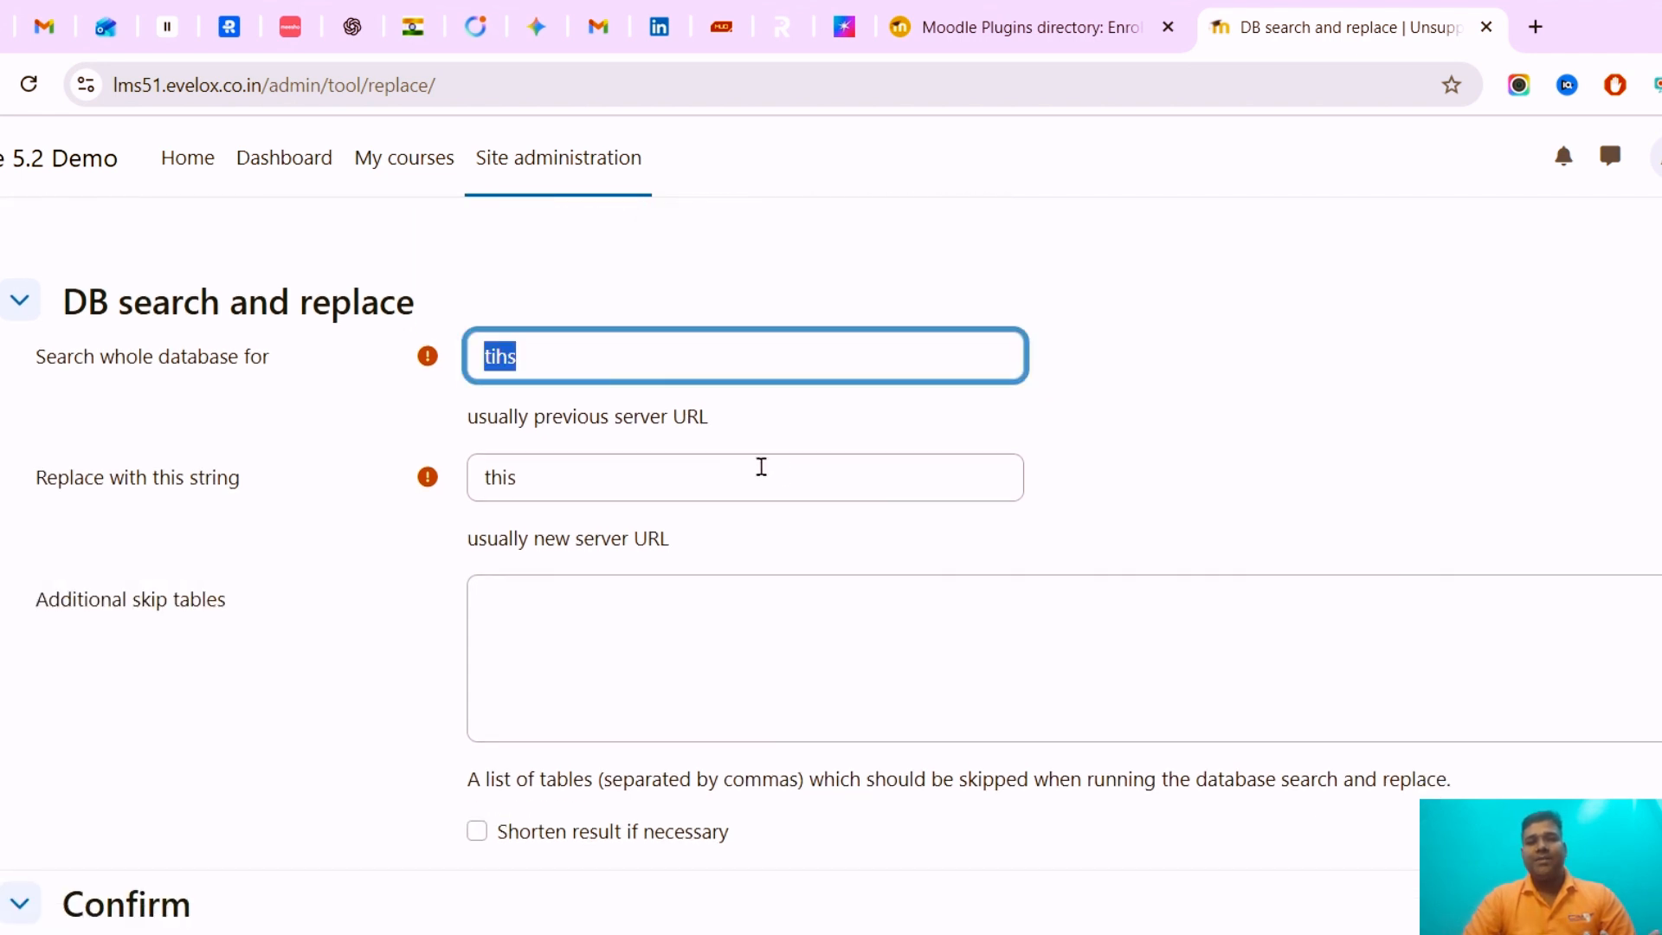
click(796, 477)
click(1638, 561)
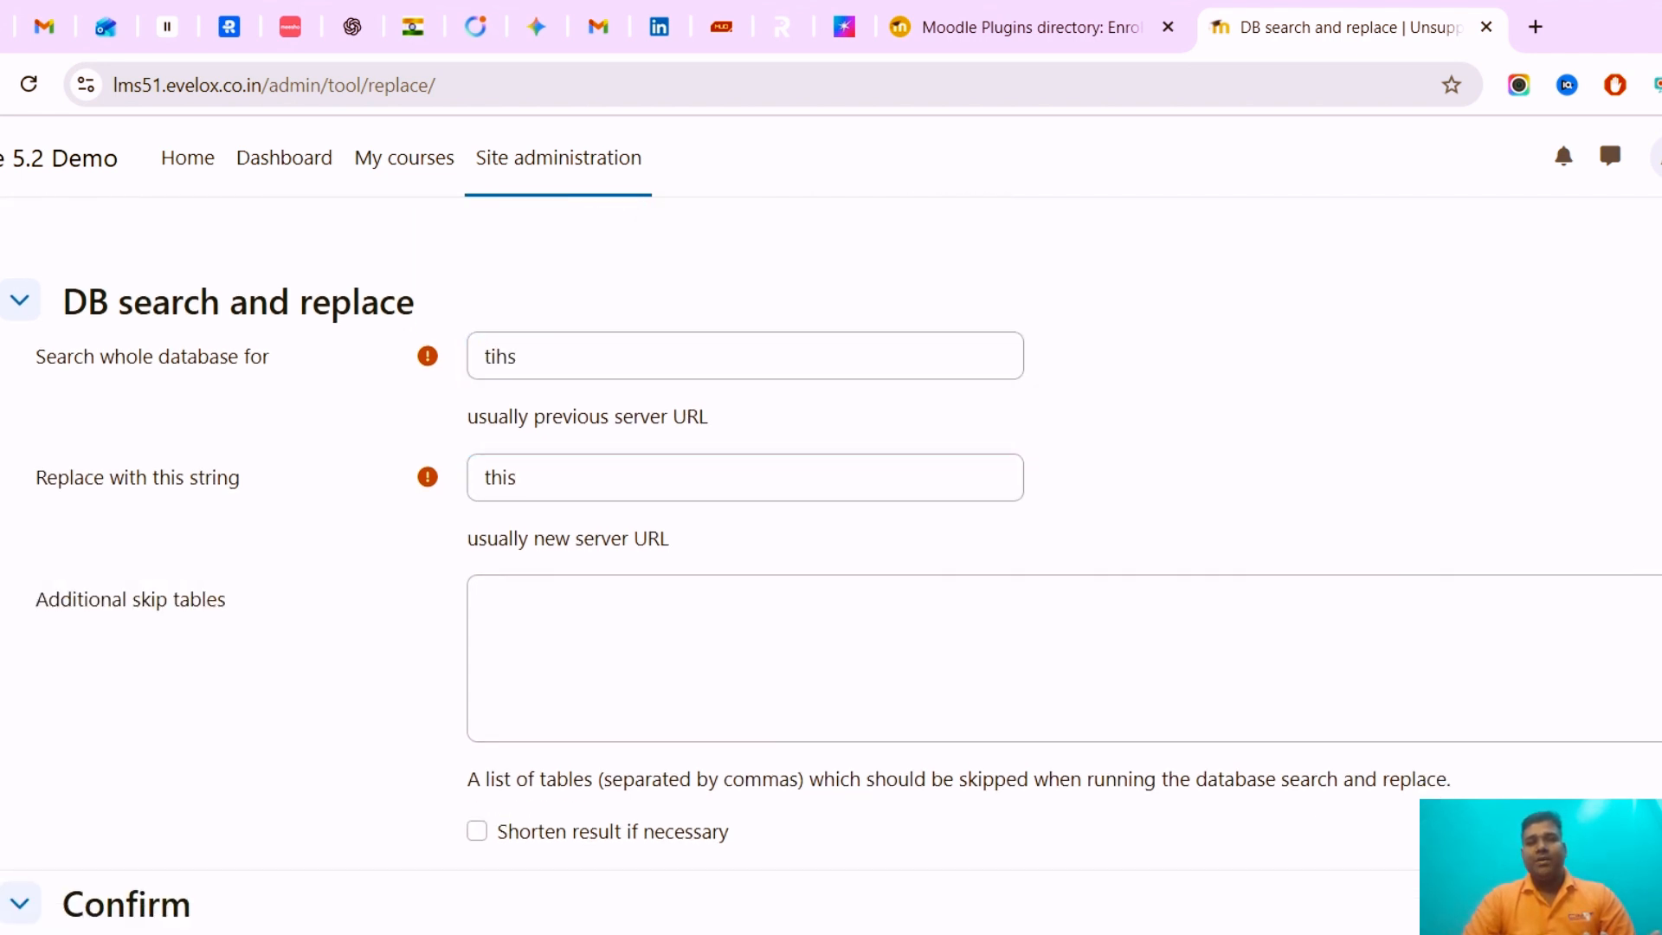
Acknowledge that the risks of the search and replace operation are understood
scroll(426, 790, down, 1)
scroll(426, 789, up, 3)
scroll(426, 789, down, 3)
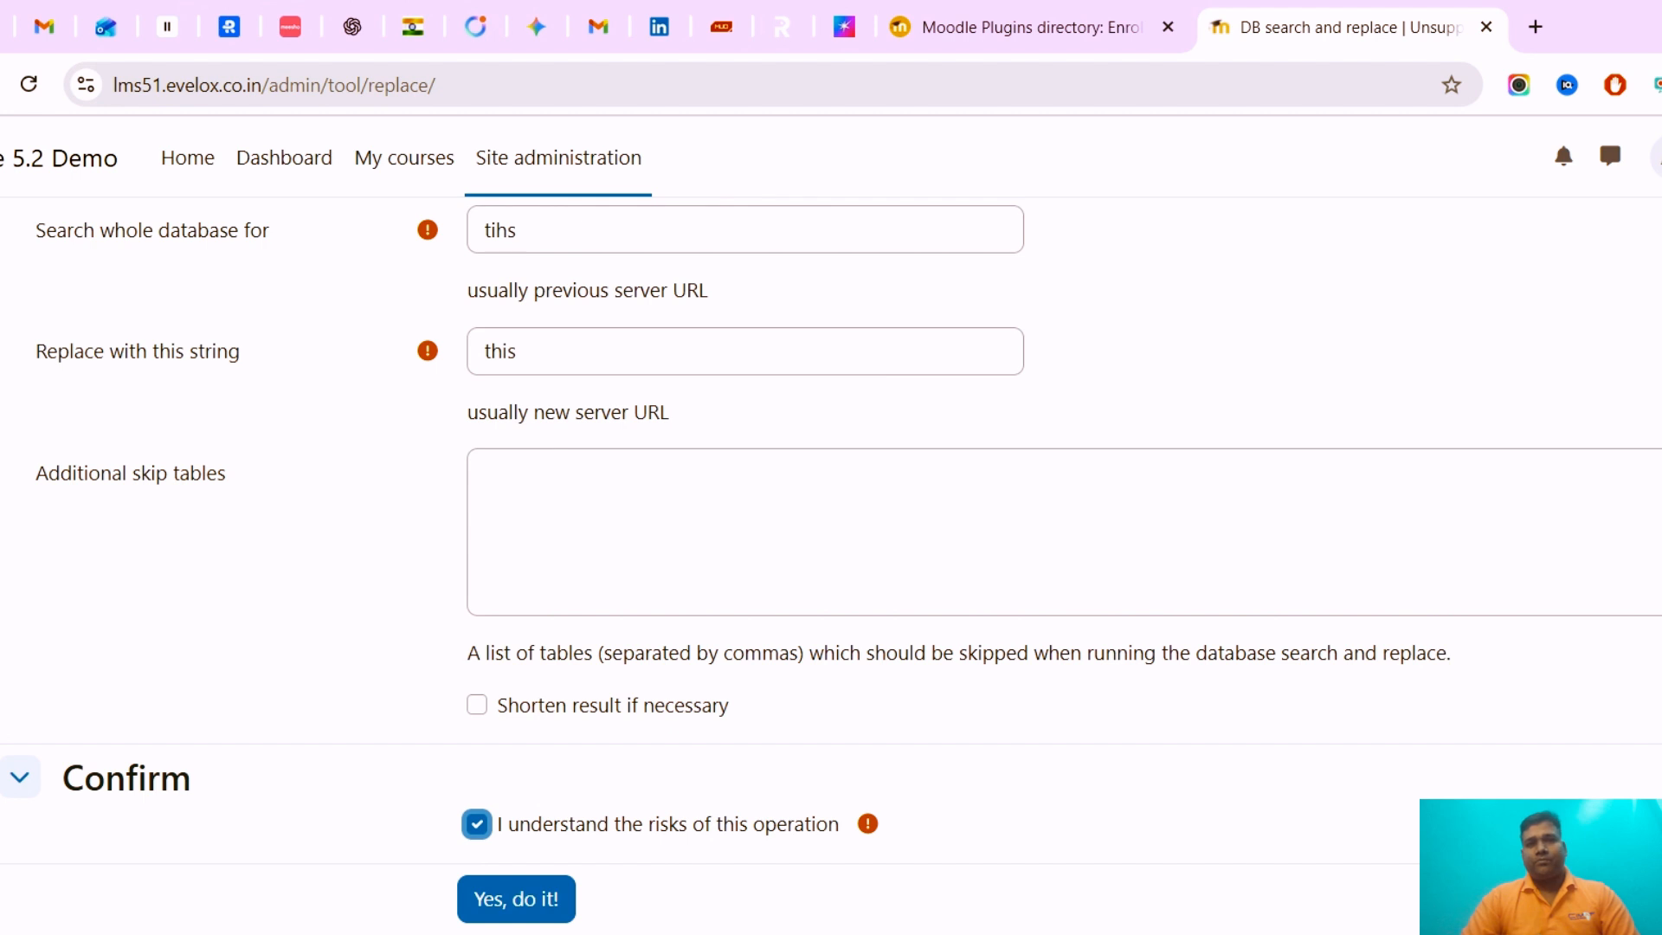
scroll(1469, 241, up, 5)
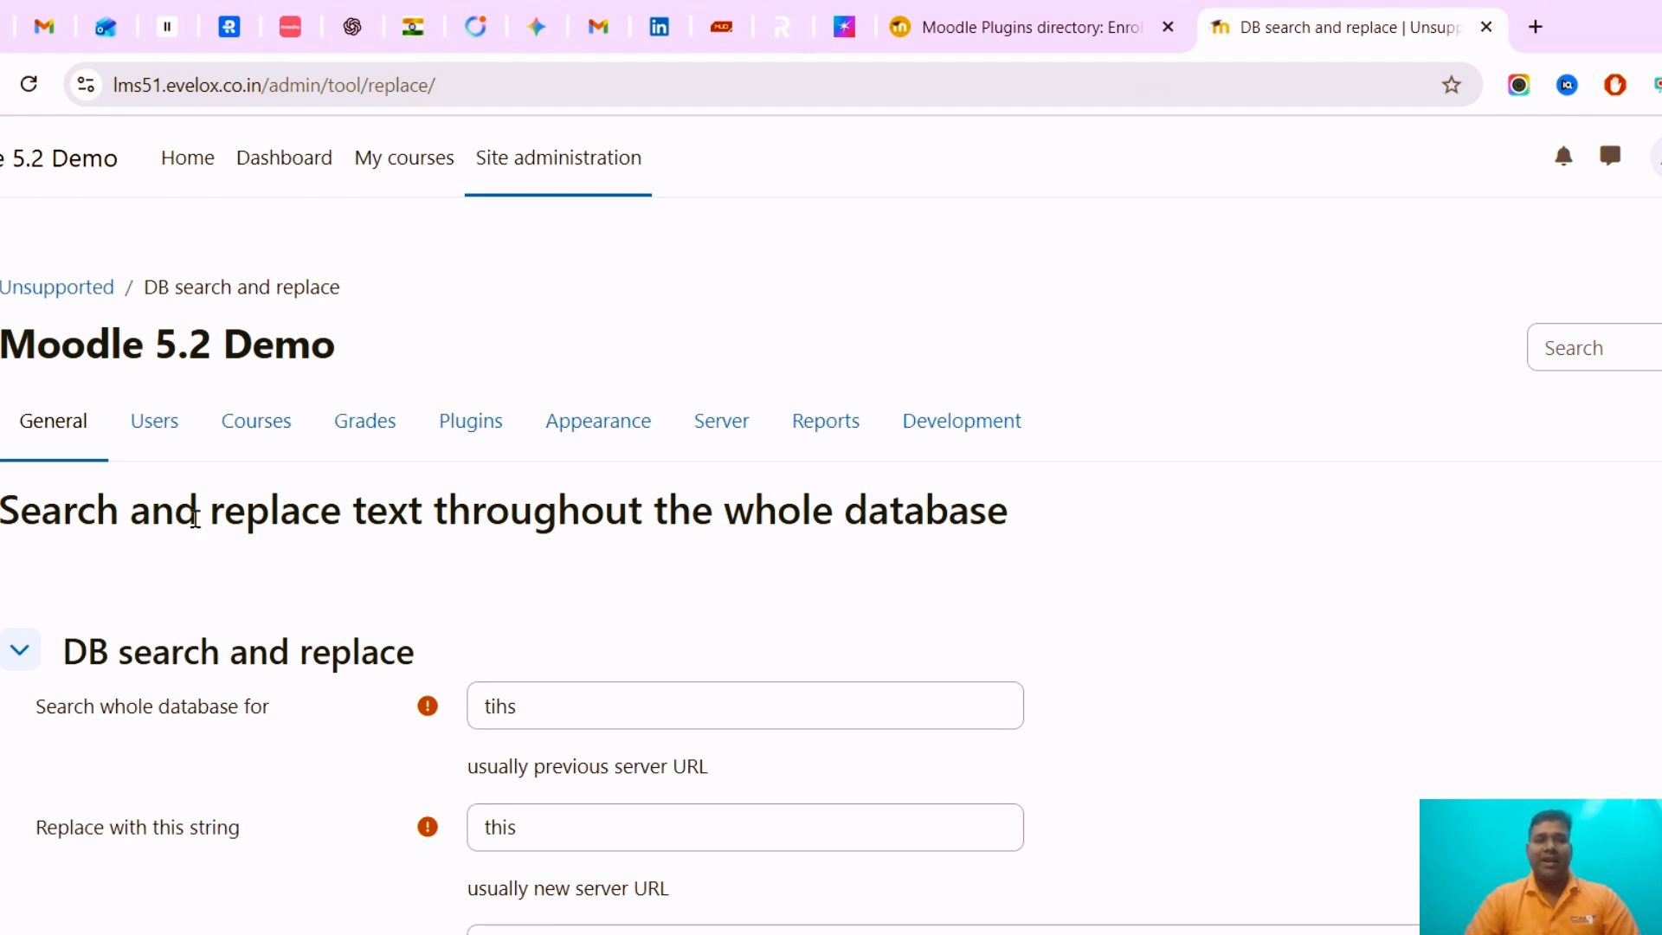
triple_click(496, 517)
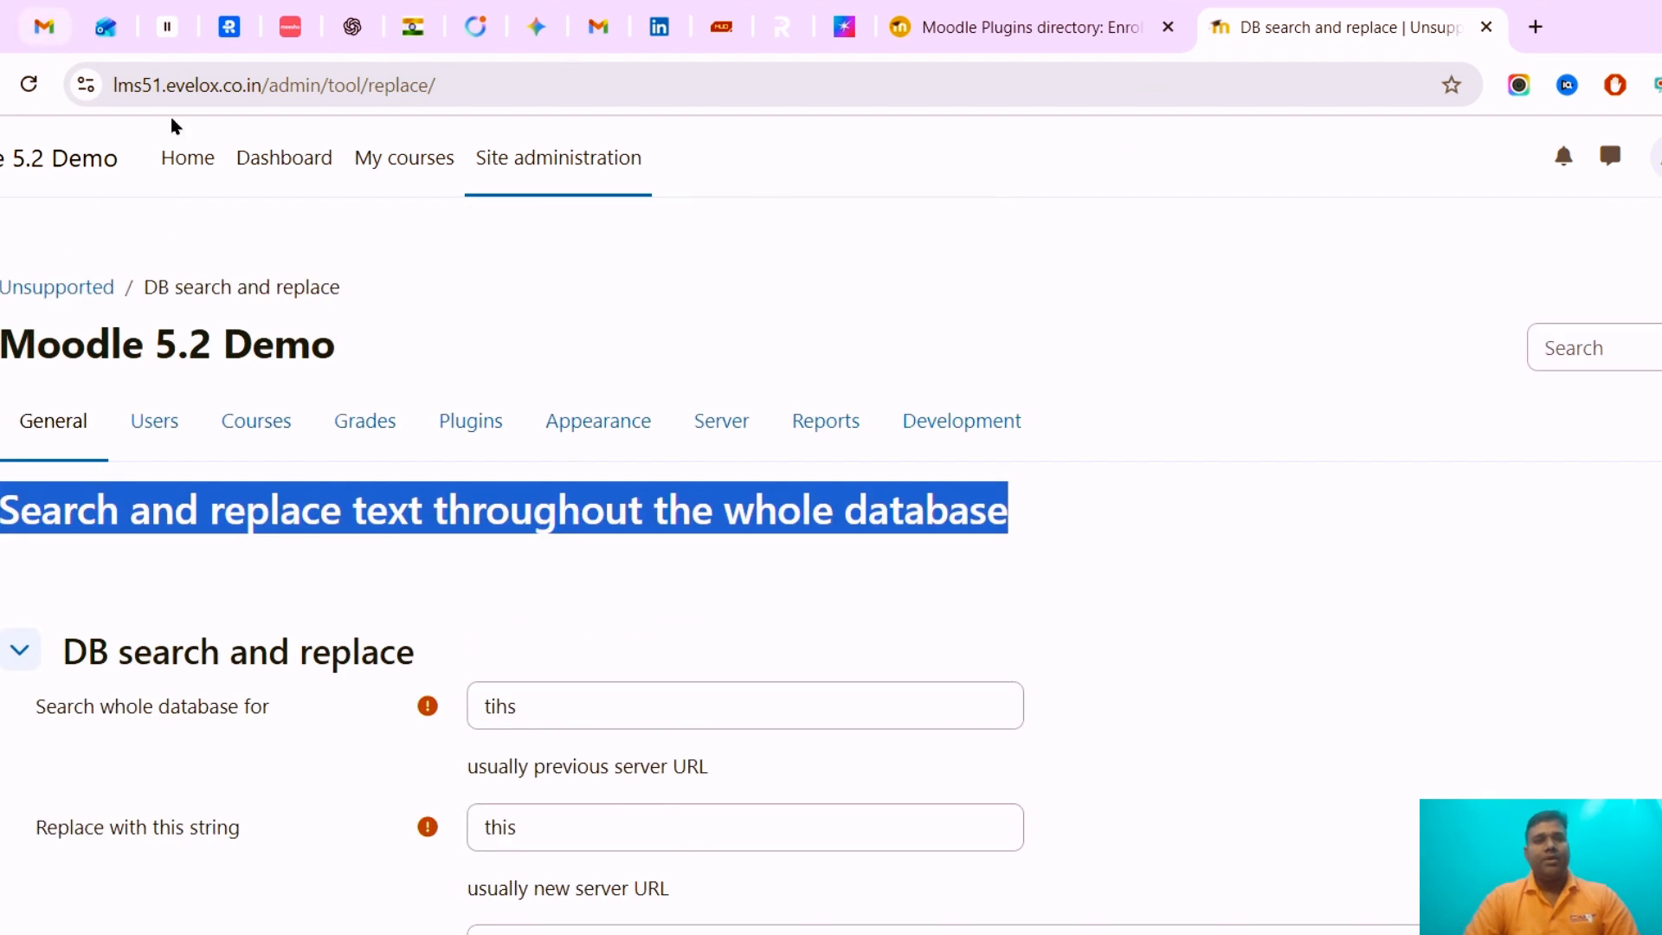
Open the course and category management page from the Courses administration in a separate browser tab
click(1012, 11)
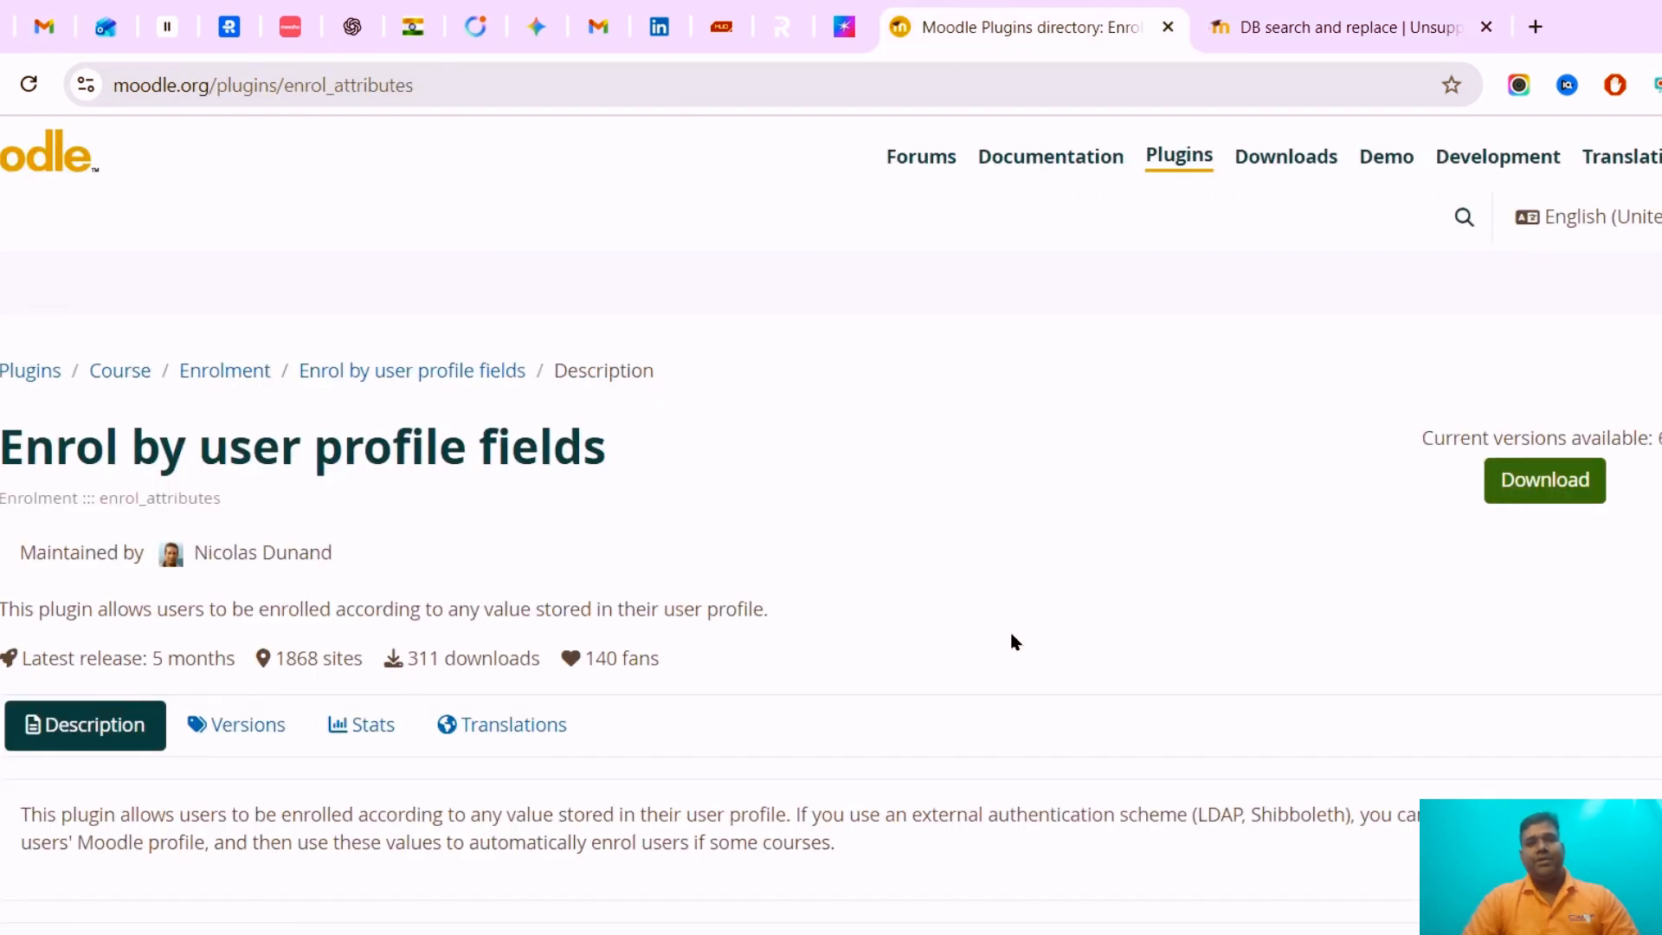
click(1281, 16)
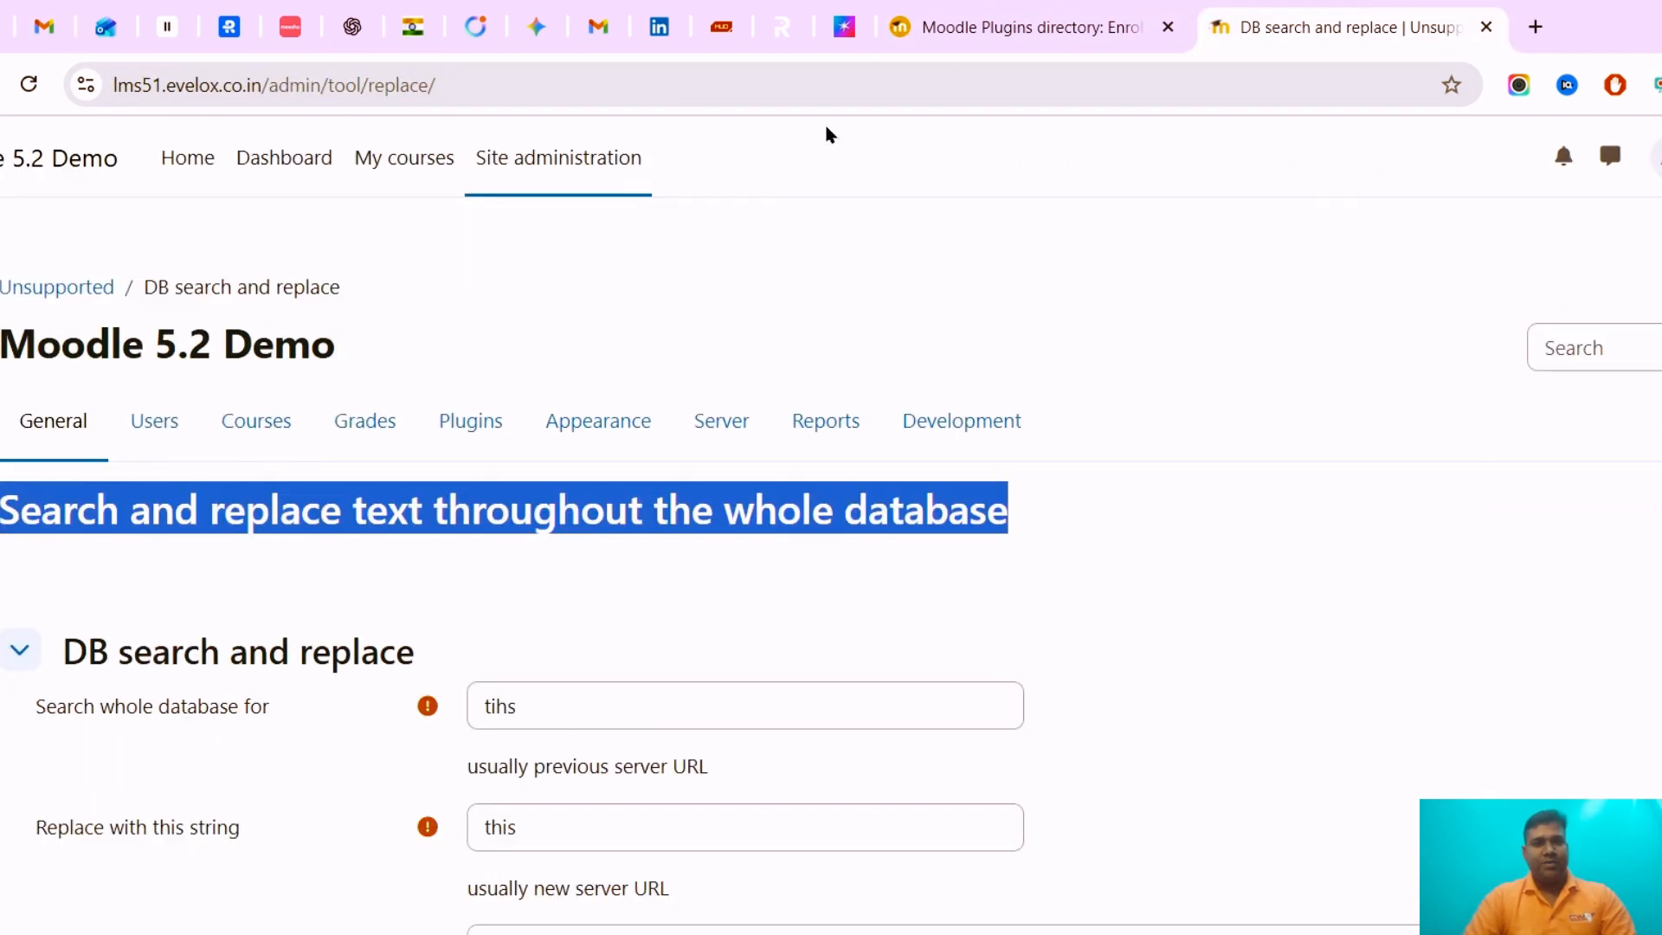
ctrl+click(253, 422)
click(1470, 13)
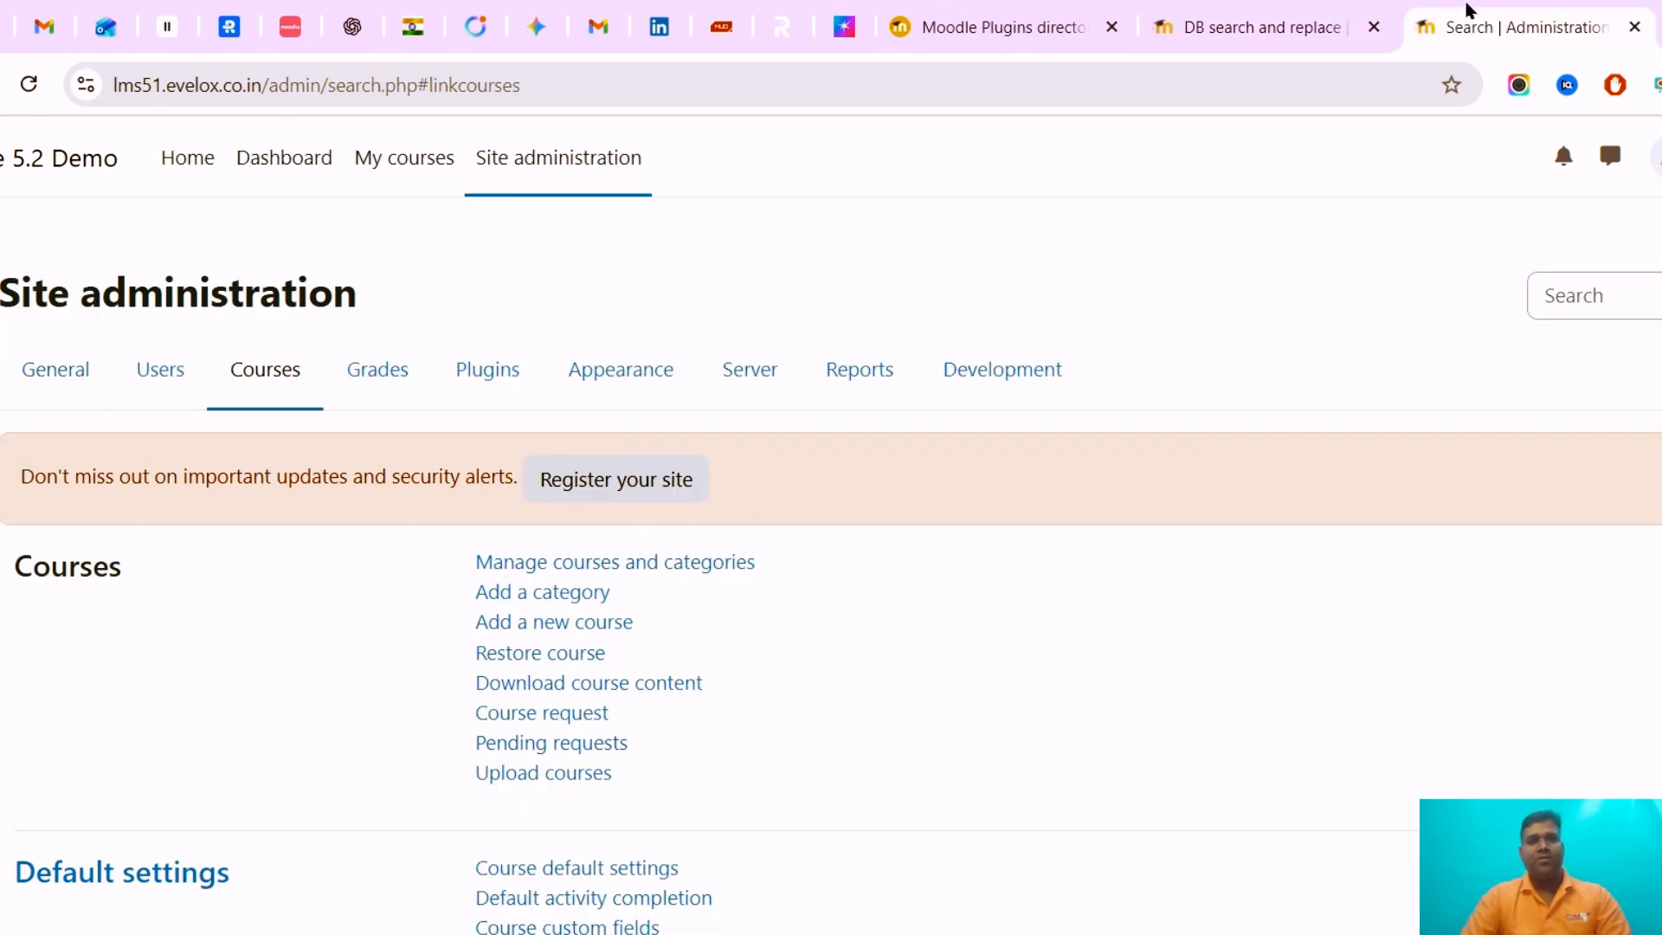
click(669, 573)
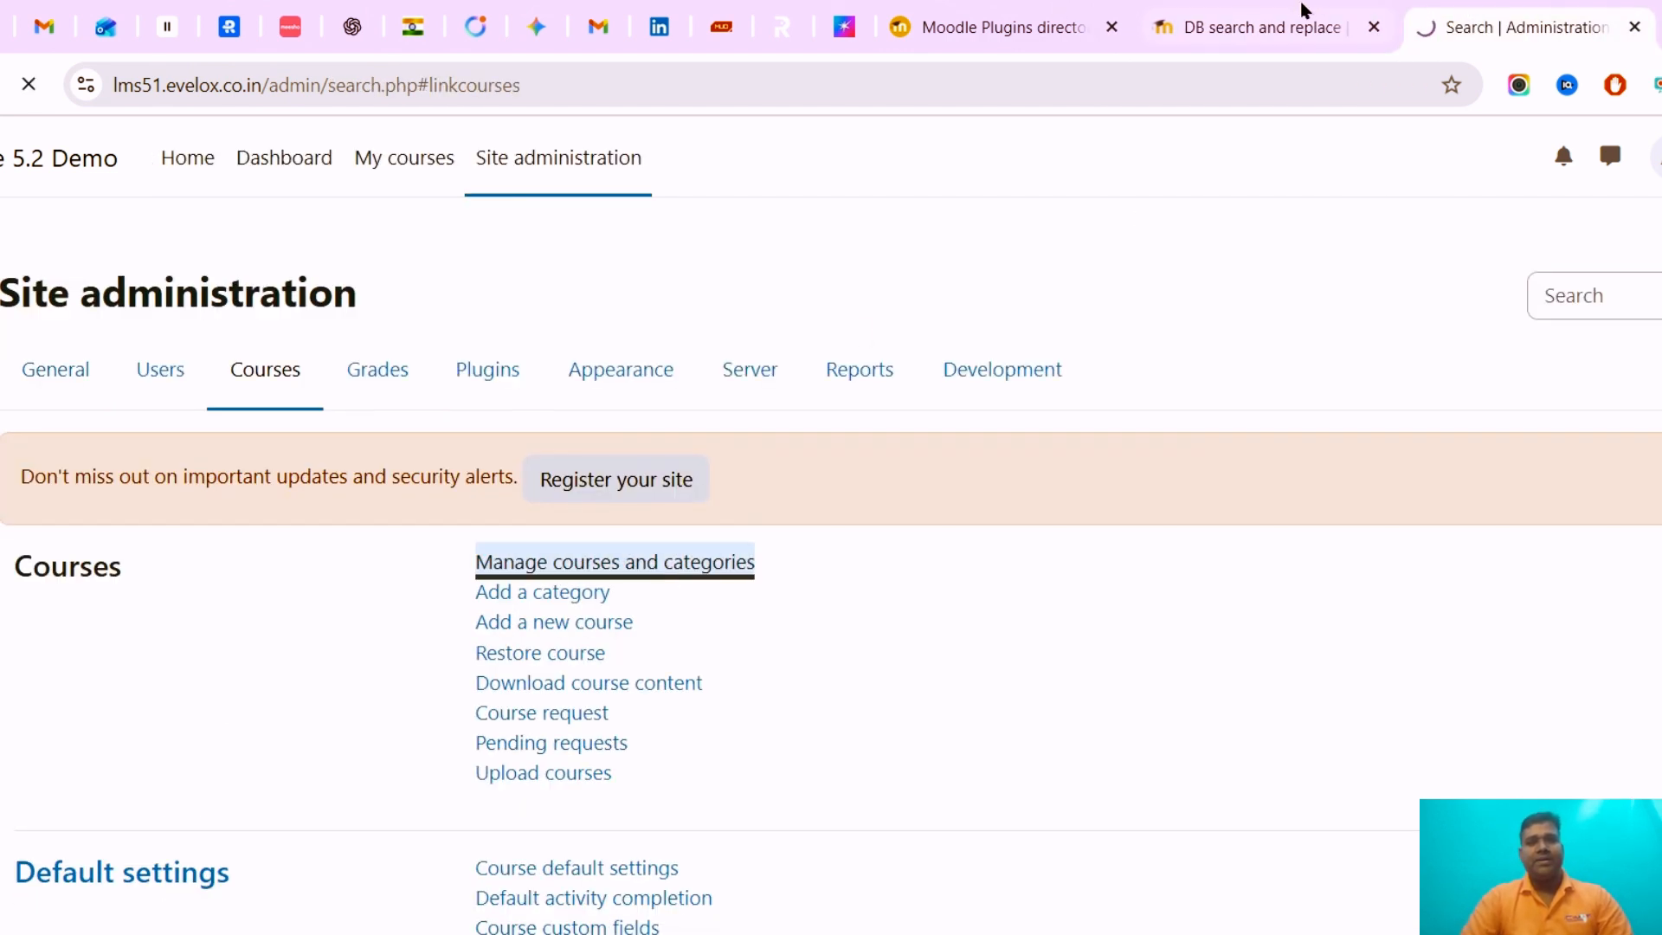
Check the search text entered on the DB search and replace page
click(1307, 13)
click(643, 701)
double_click(643, 701)
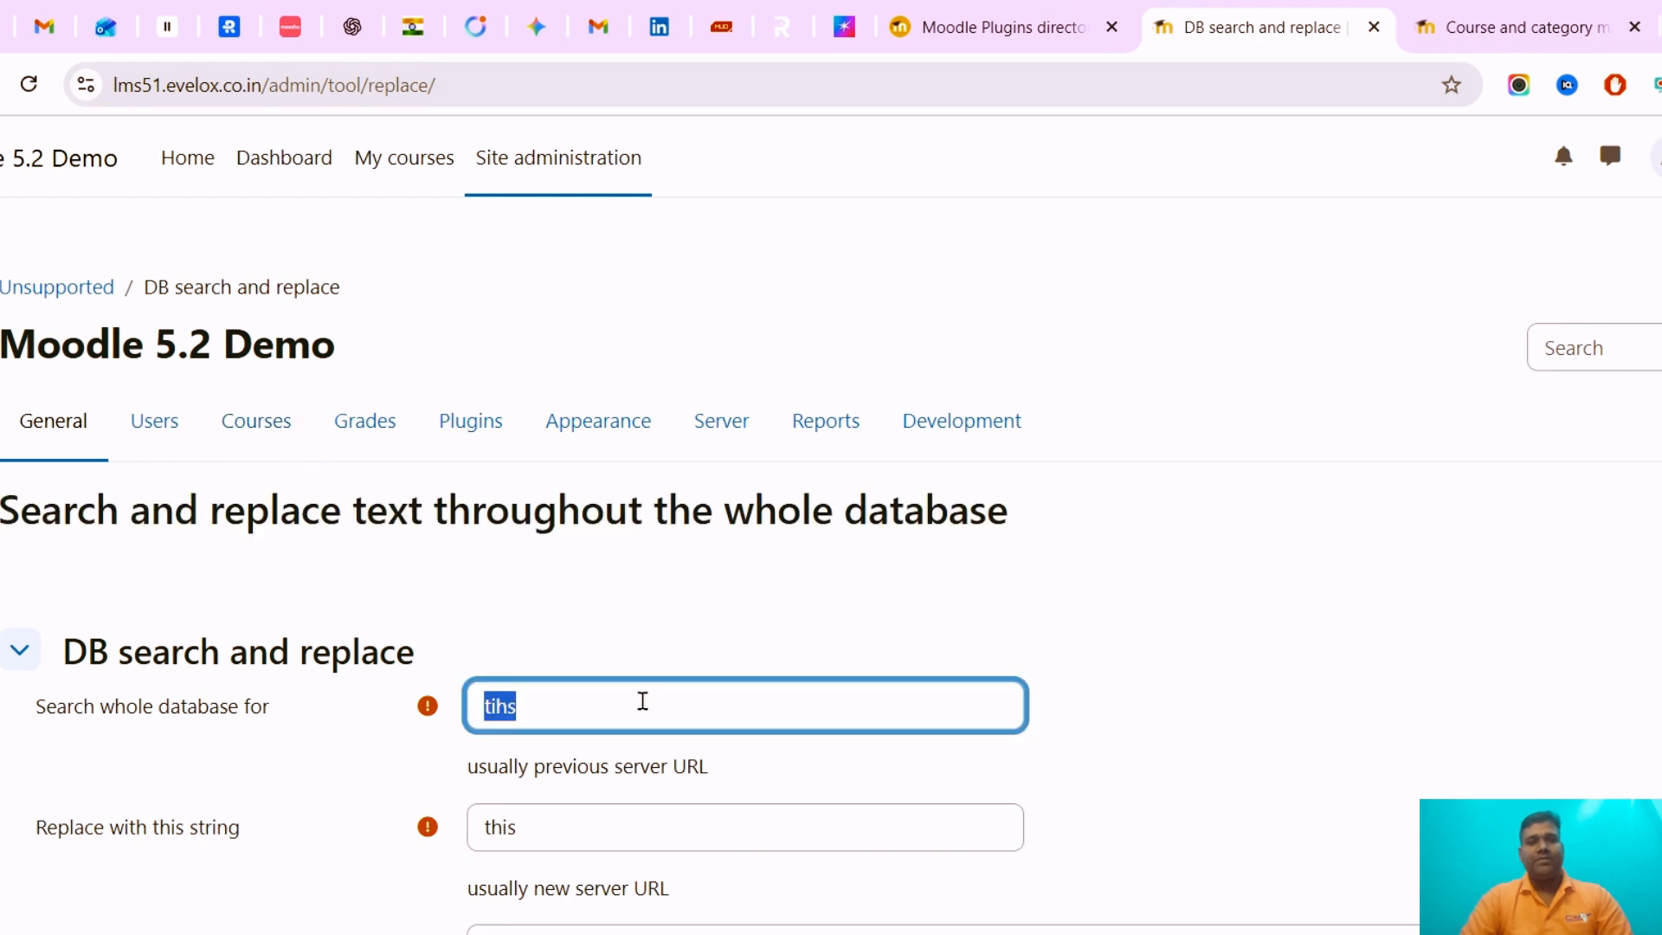
Open the sample course from Category 1 and turn on its edit mode
click(1535, 14)
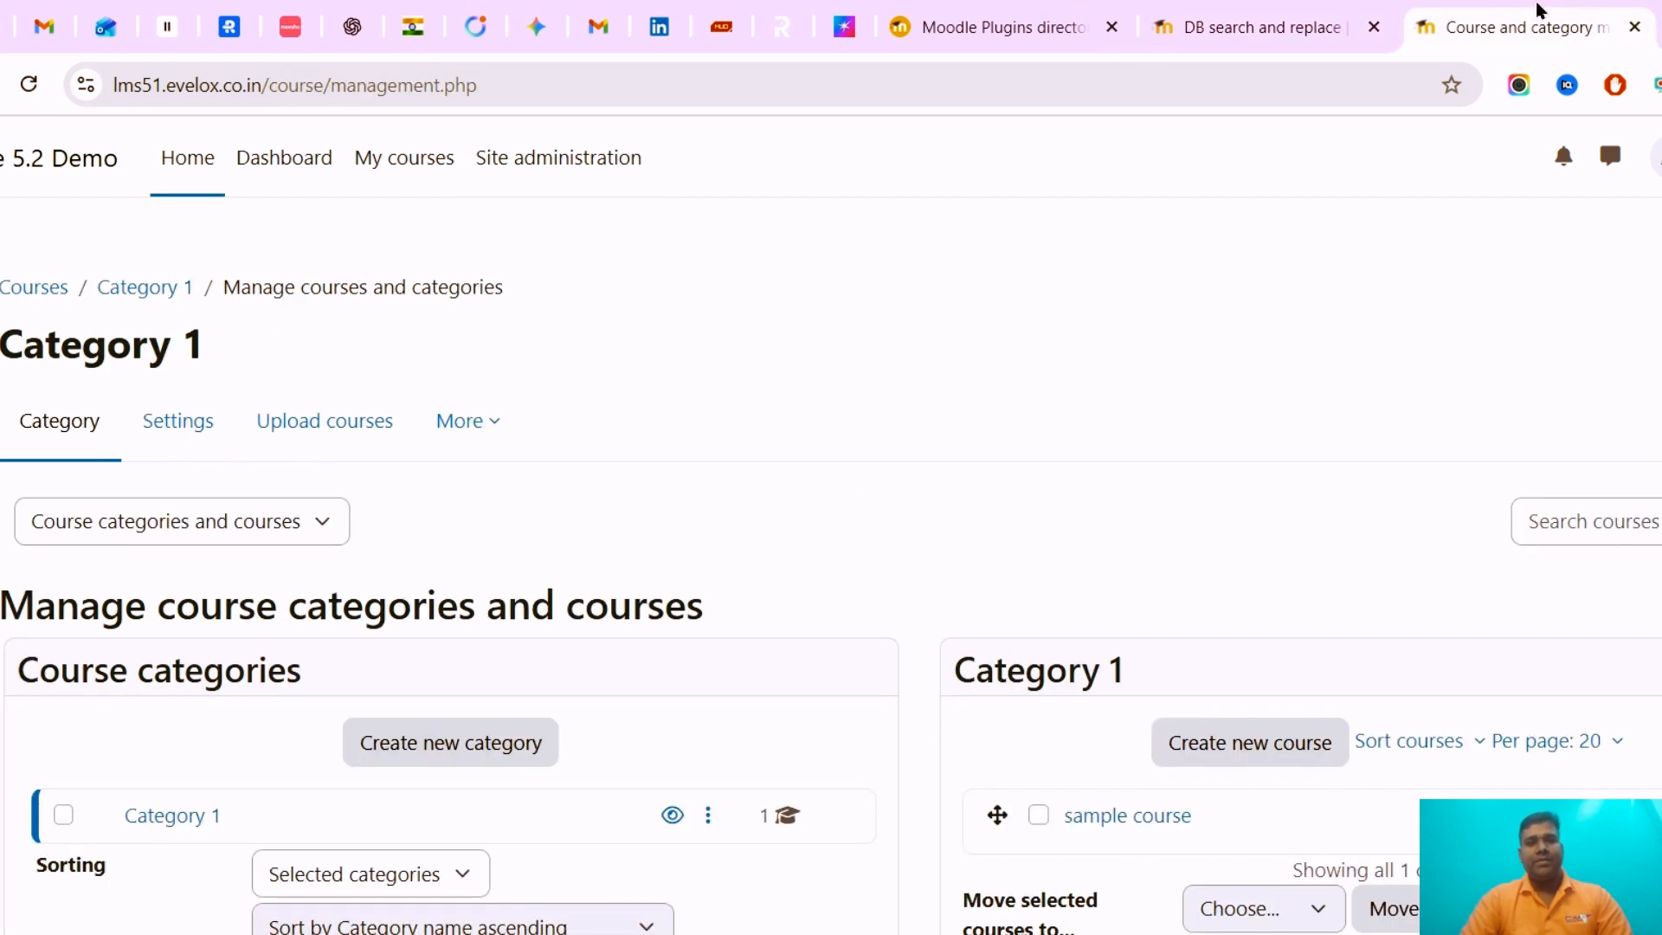
click(1125, 818)
scroll(649, 767, down, 7)
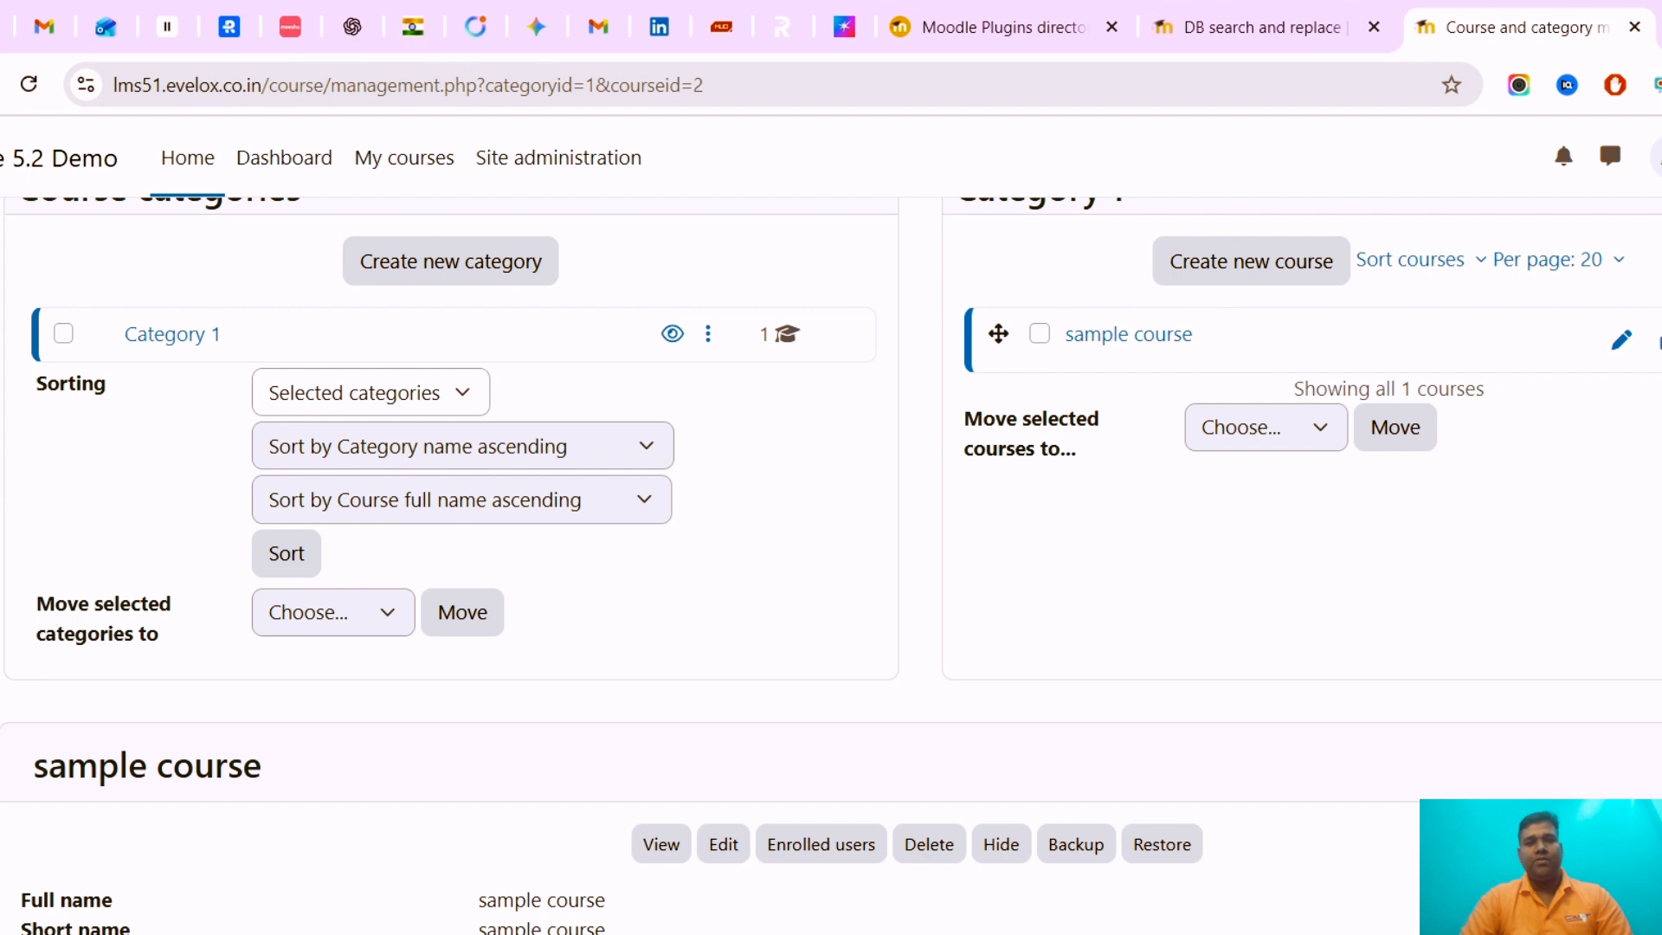
click(653, 675)
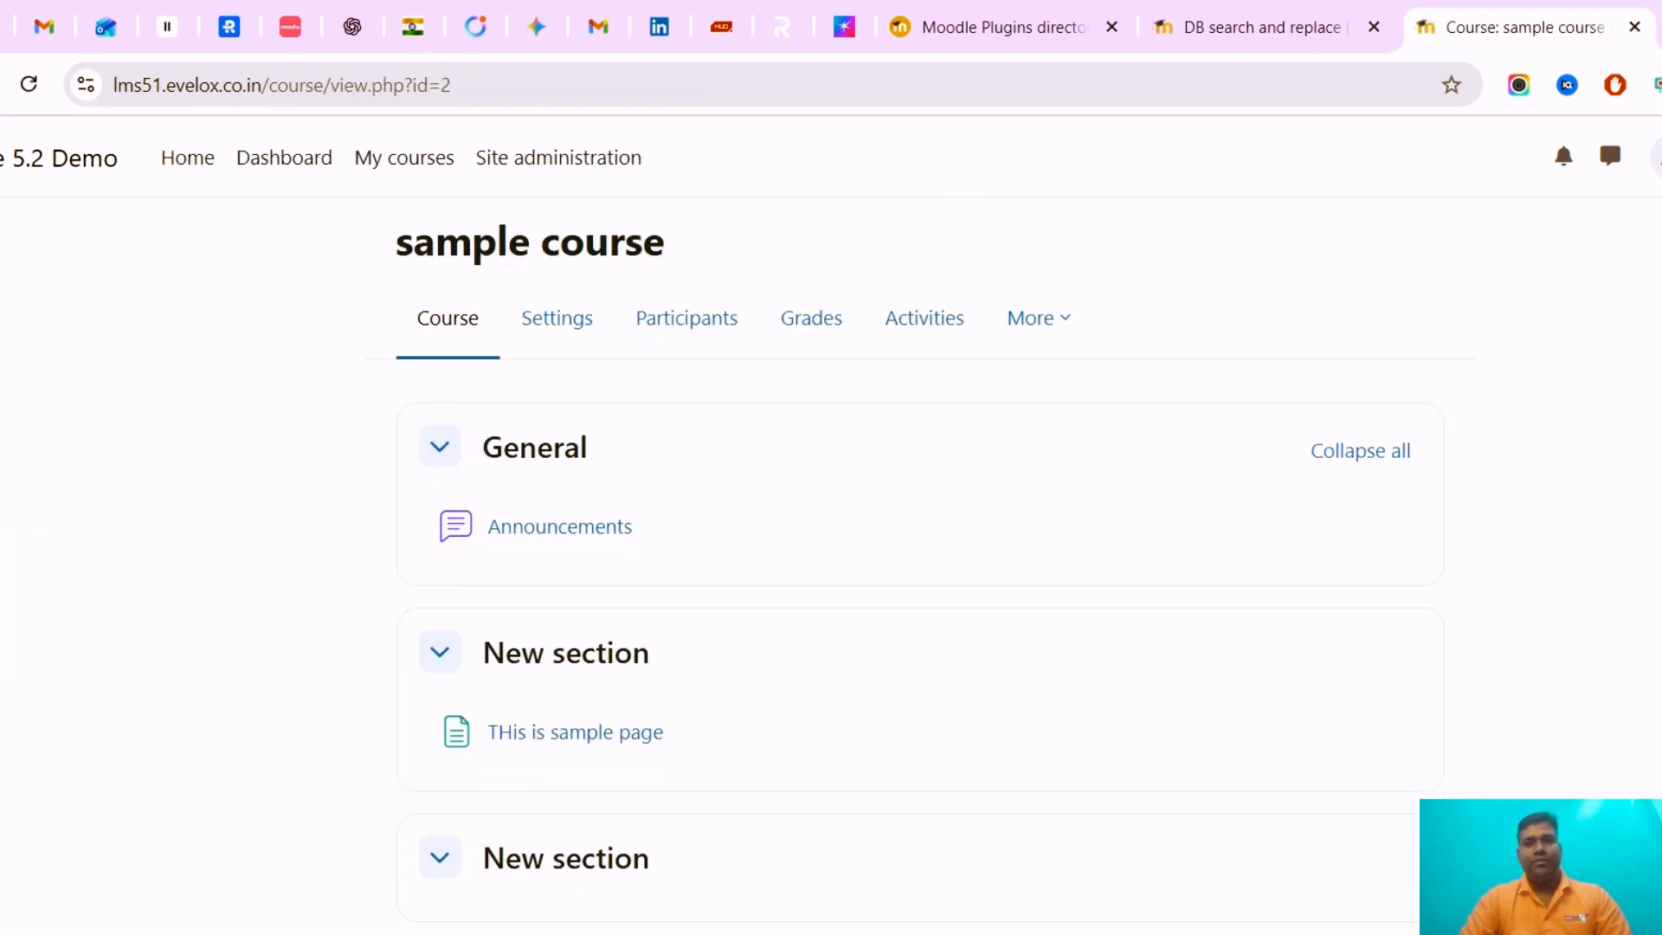
click(1661, 158)
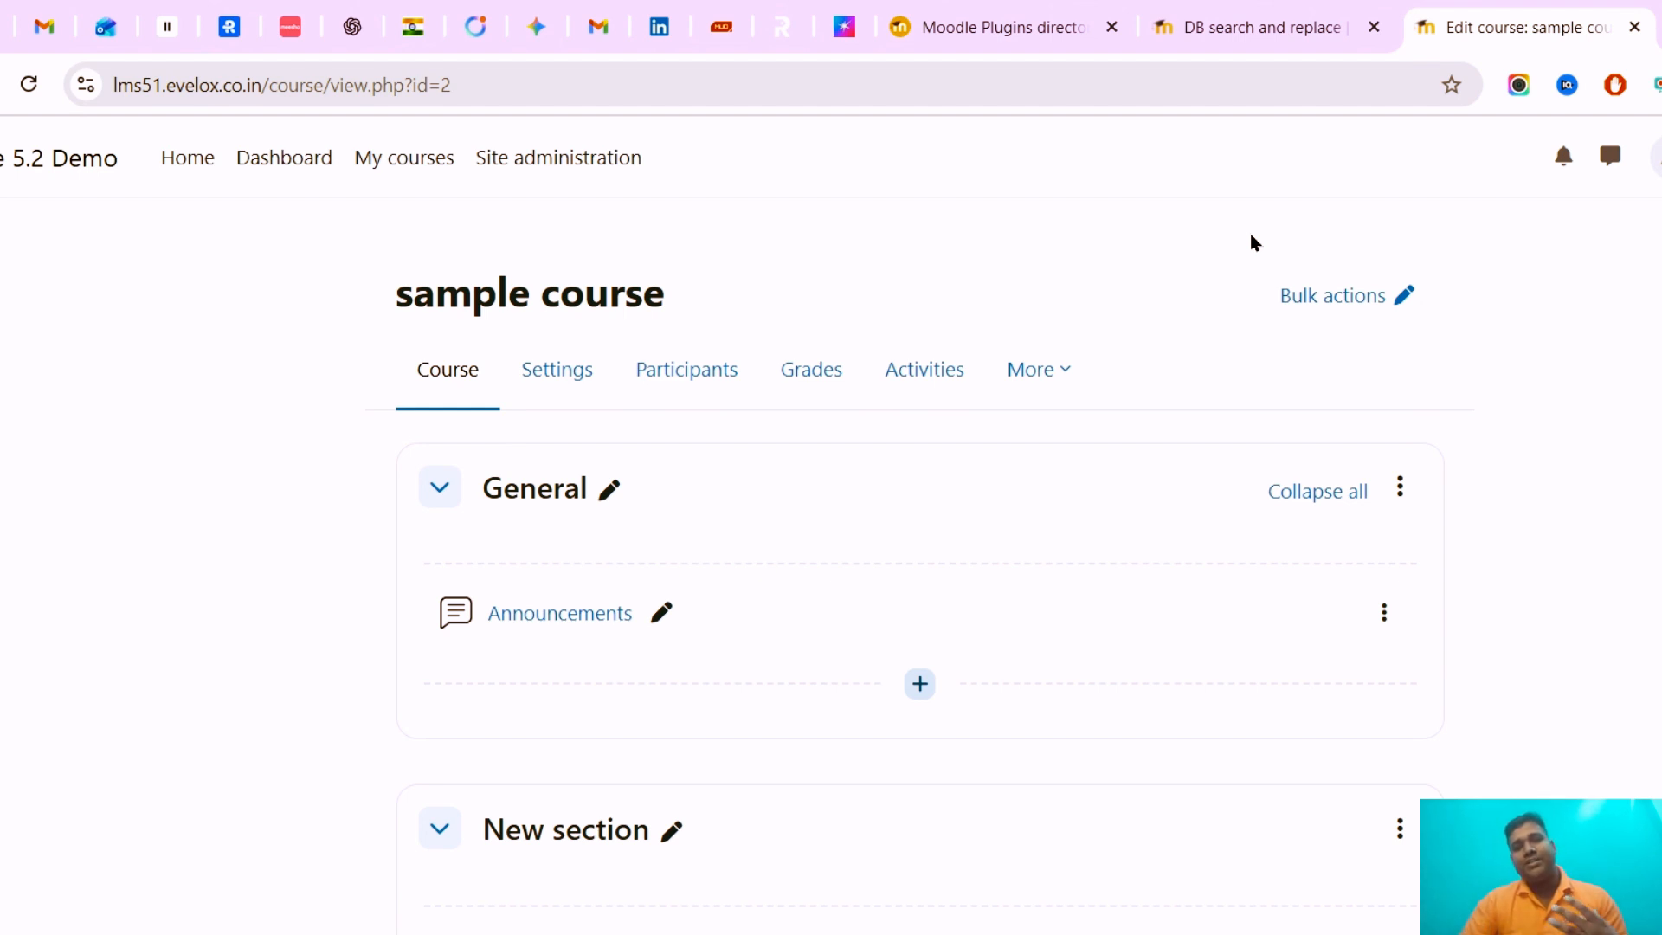
Open the settings of the "THis is sample page" activity in the sample course for editing
click(1223, 18)
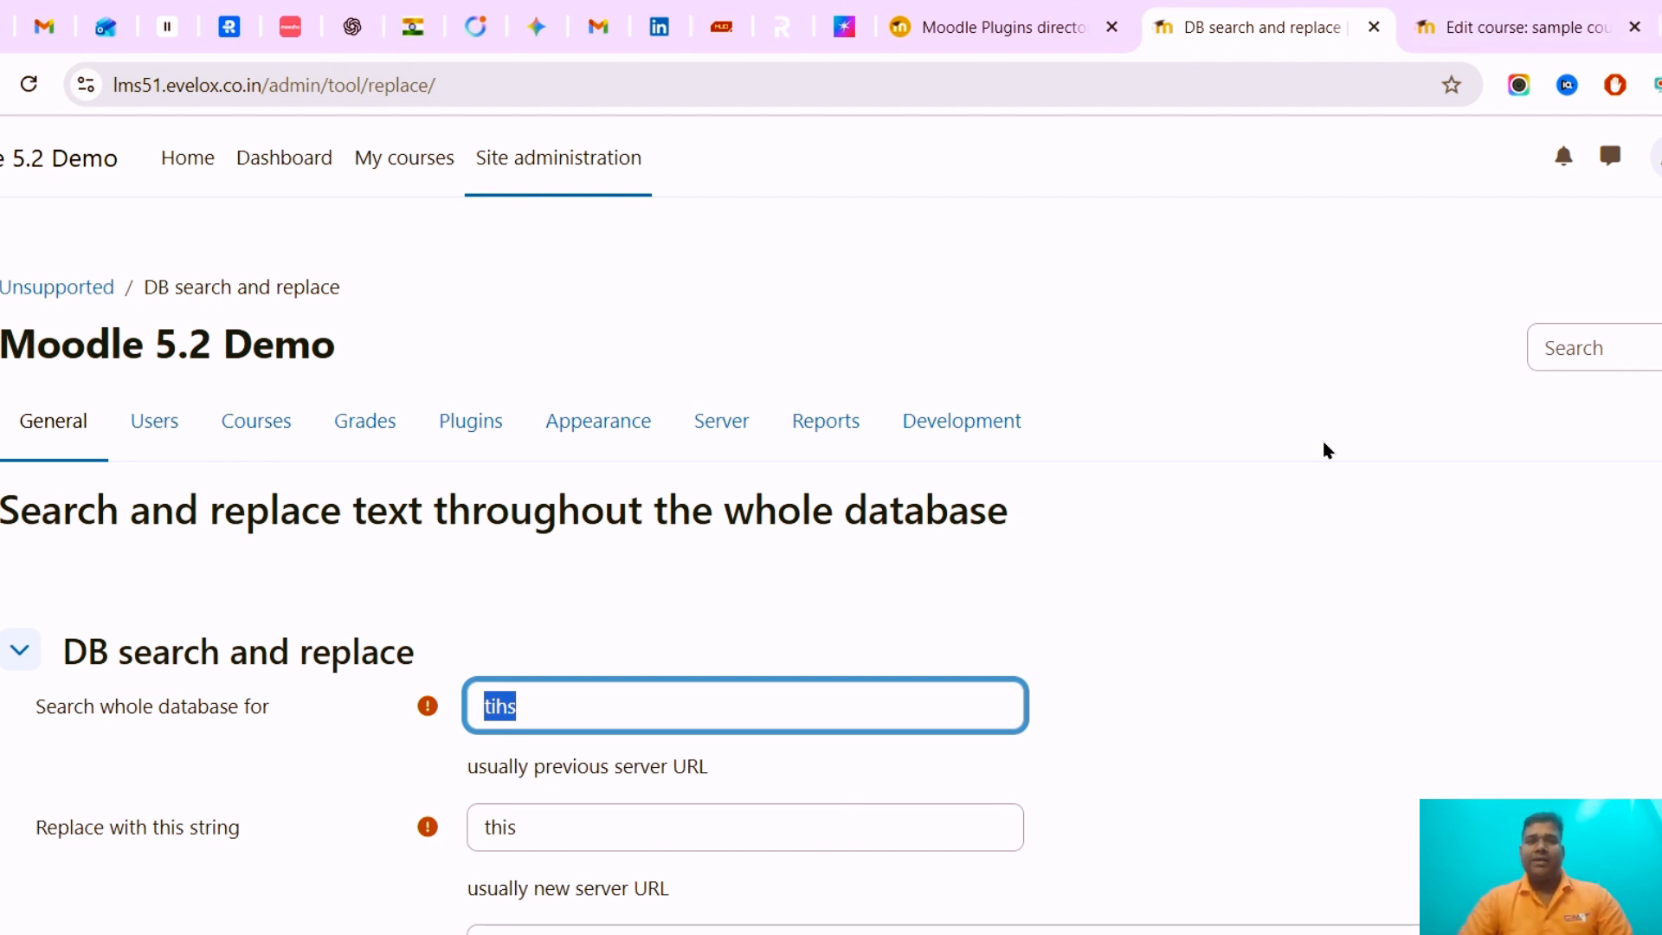
click(1526, 12)
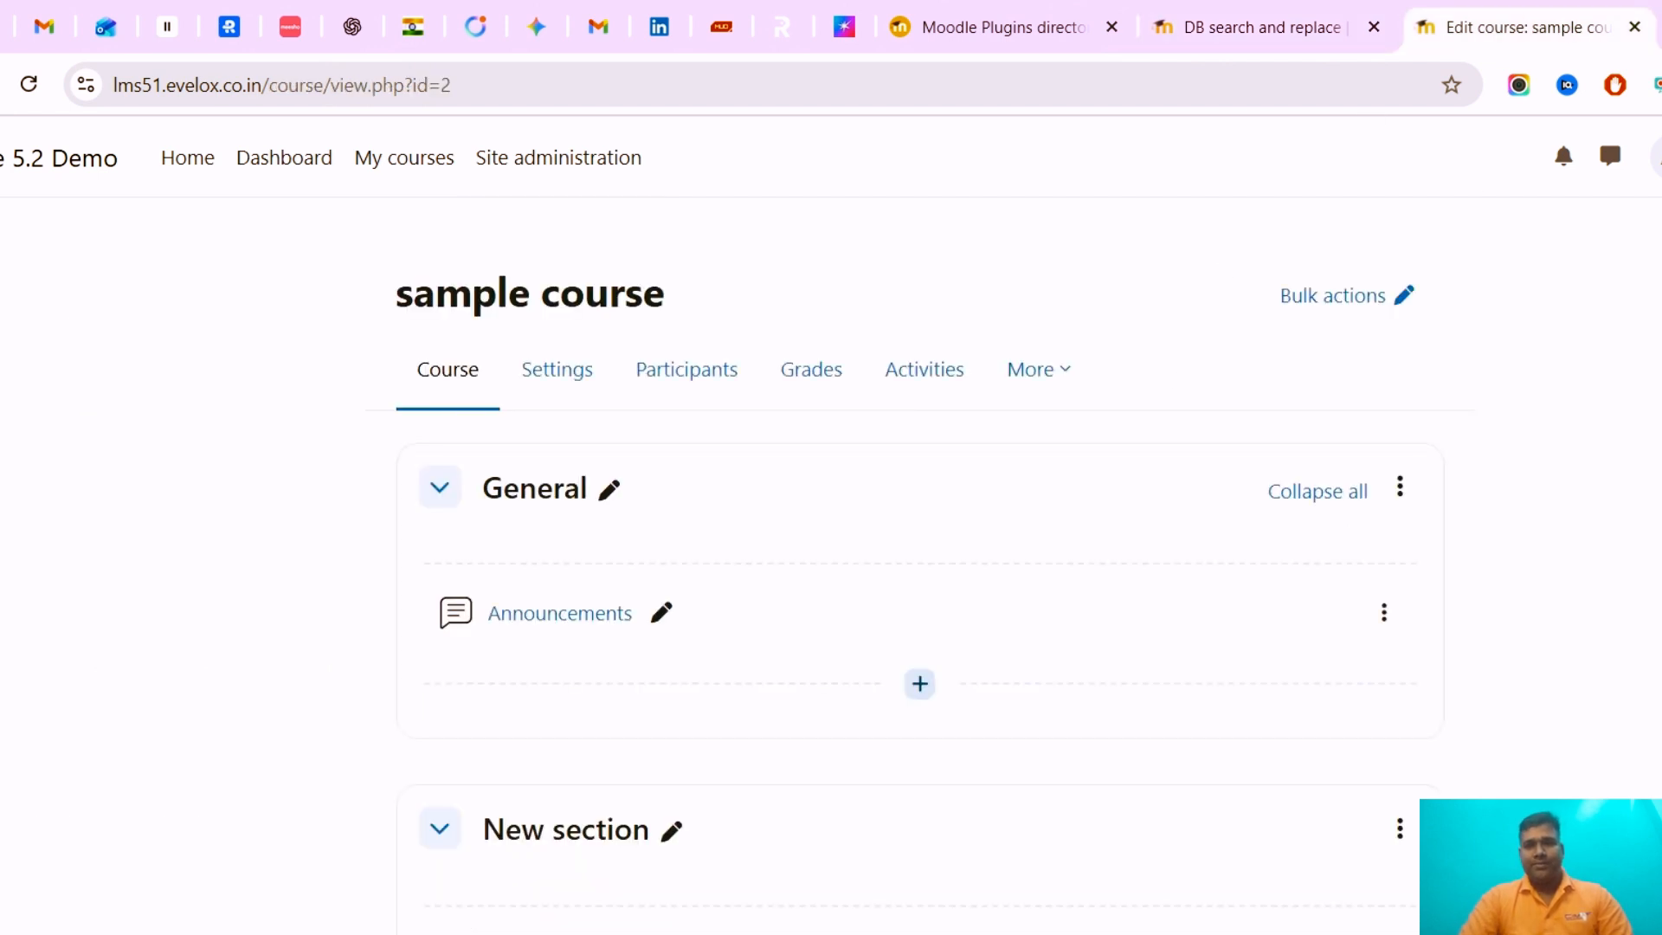
double_click(1104, 536)
scroll(1105, 616, down, 2)
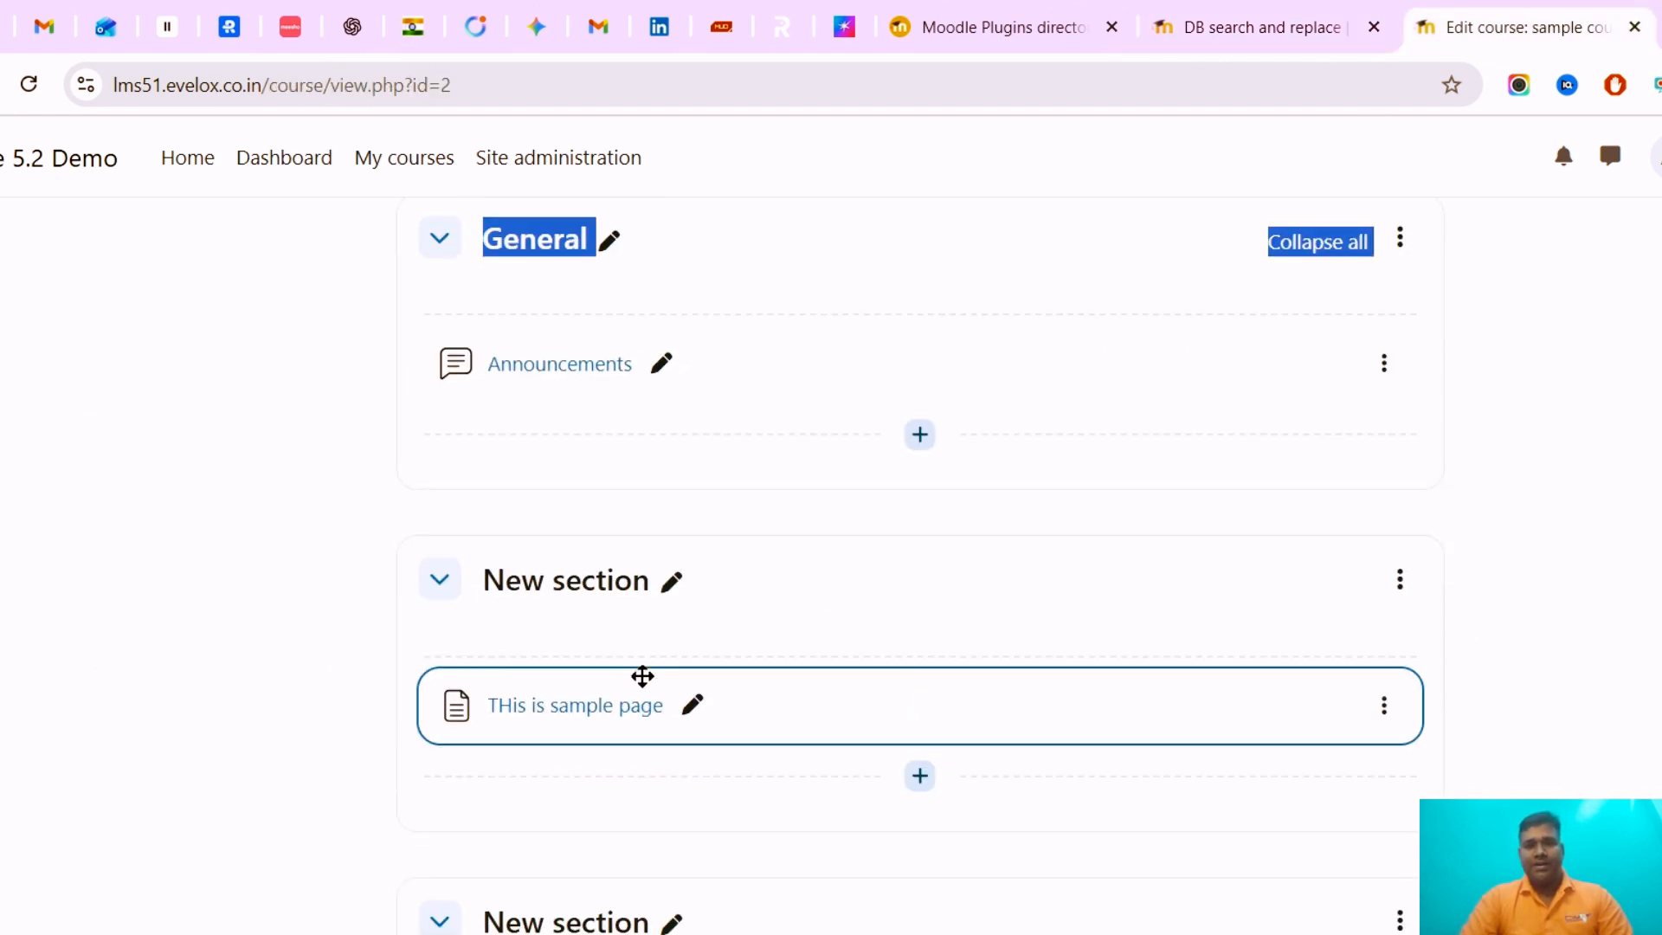
click(693, 710)
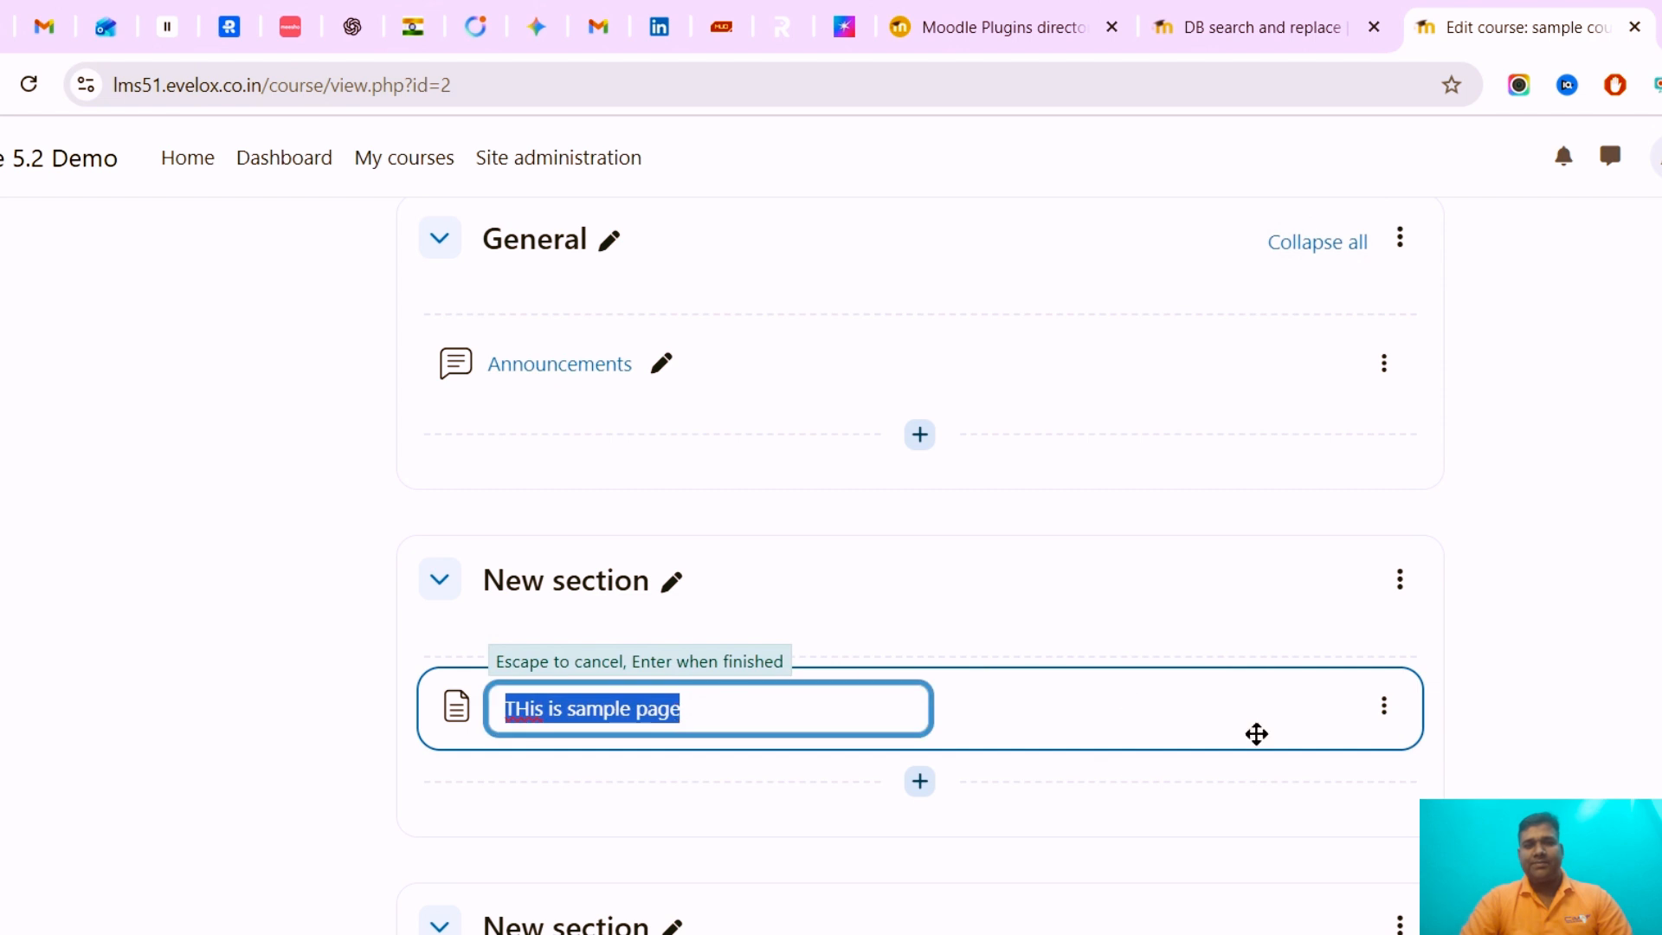
click(1384, 708)
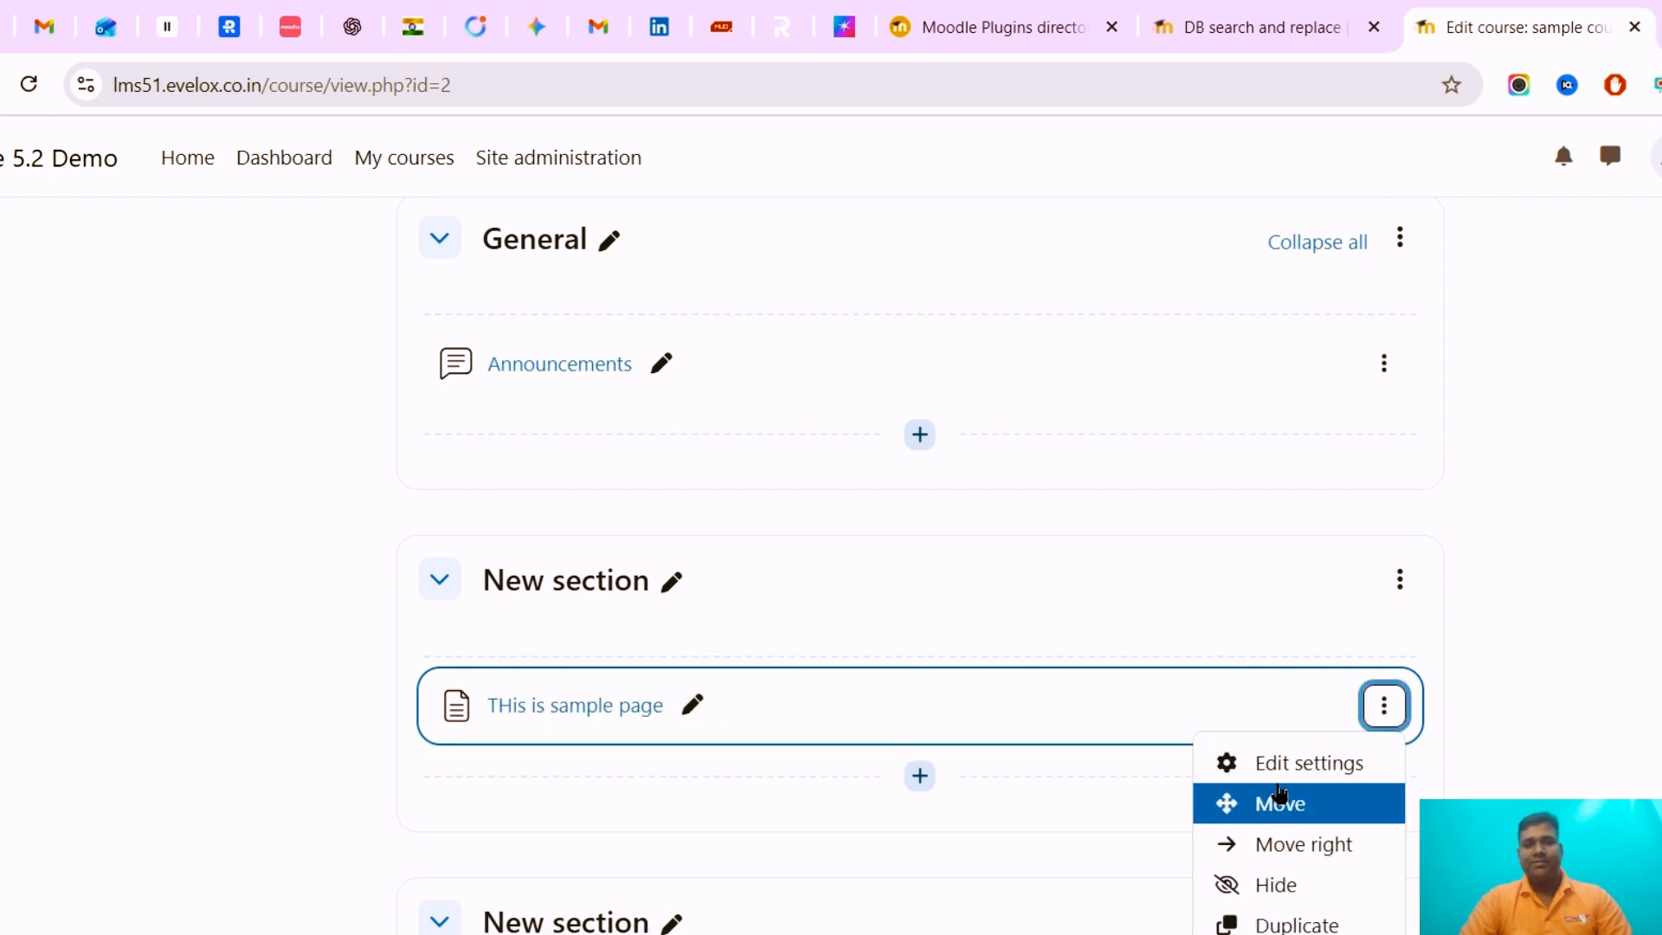
click(1266, 775)
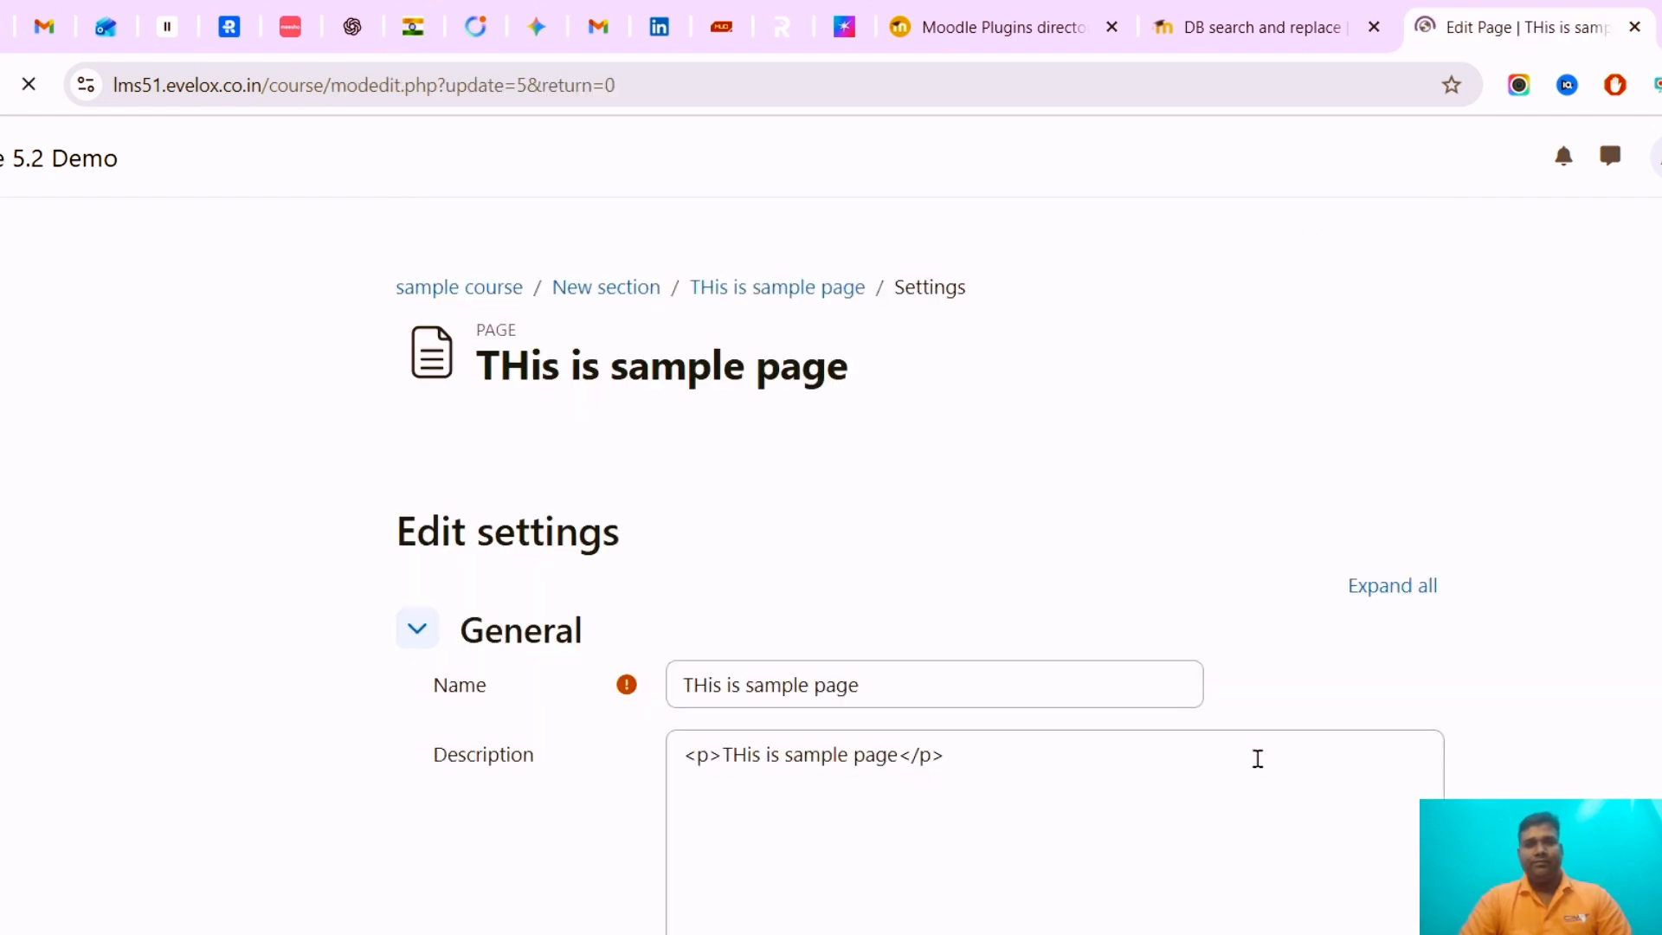
Change the first word of the page activity's name and description to "tihs" and save the activity
scroll(779, 534, down, 2)
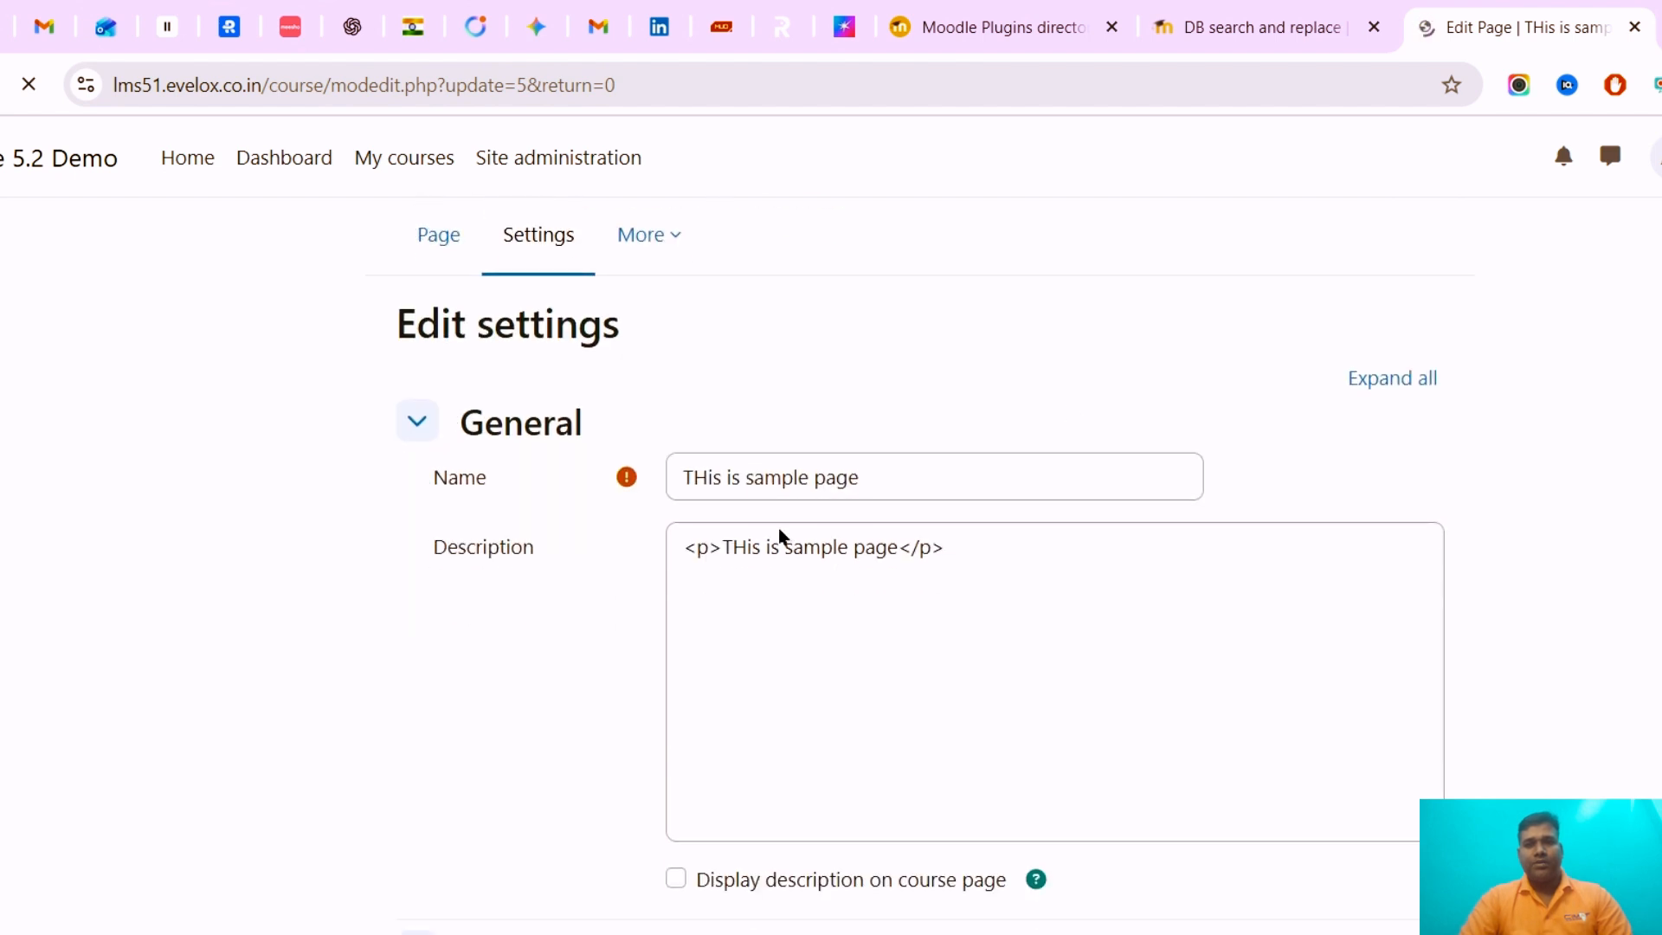
double_click(742, 545)
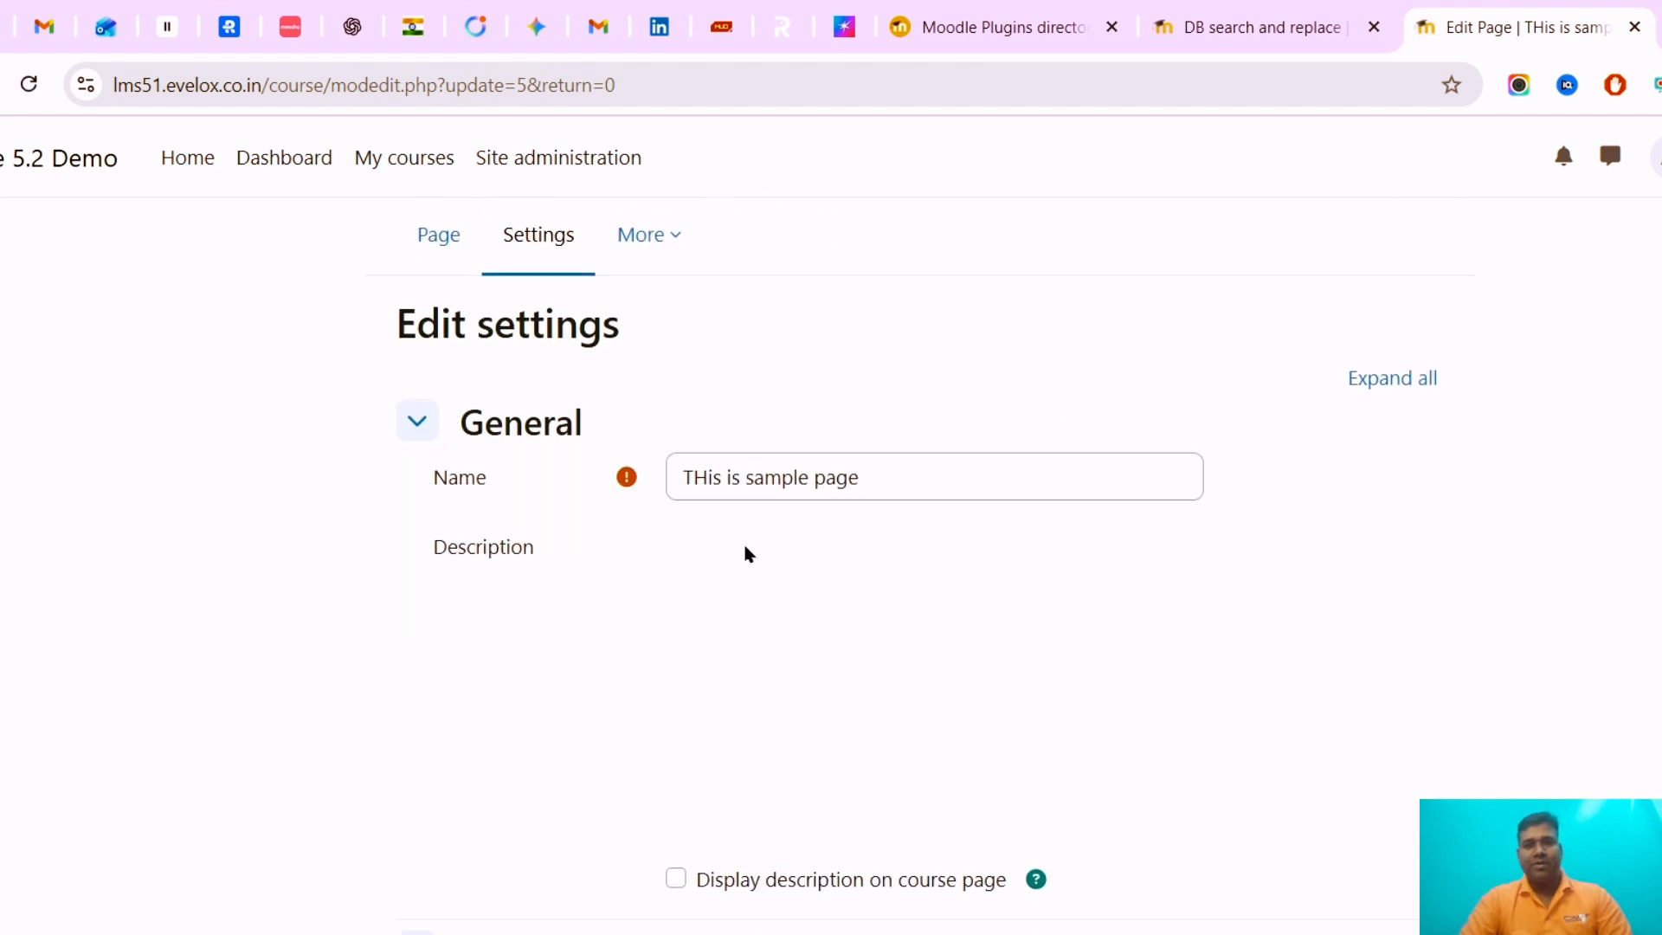
double_click(692, 478)
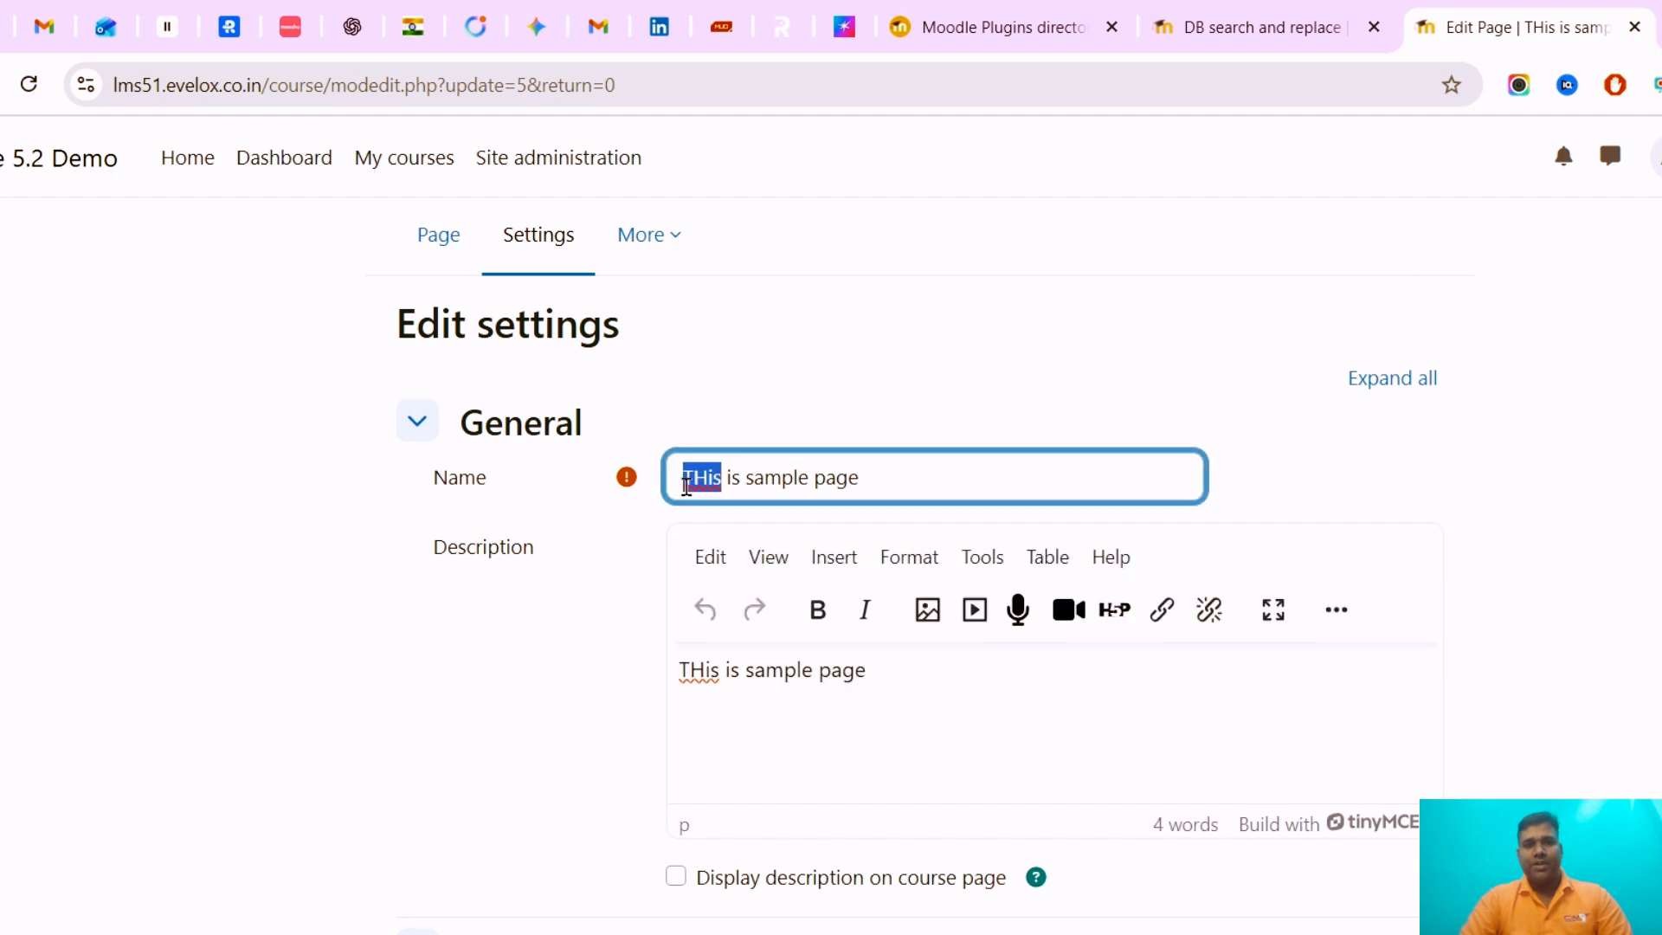
text(tihs)
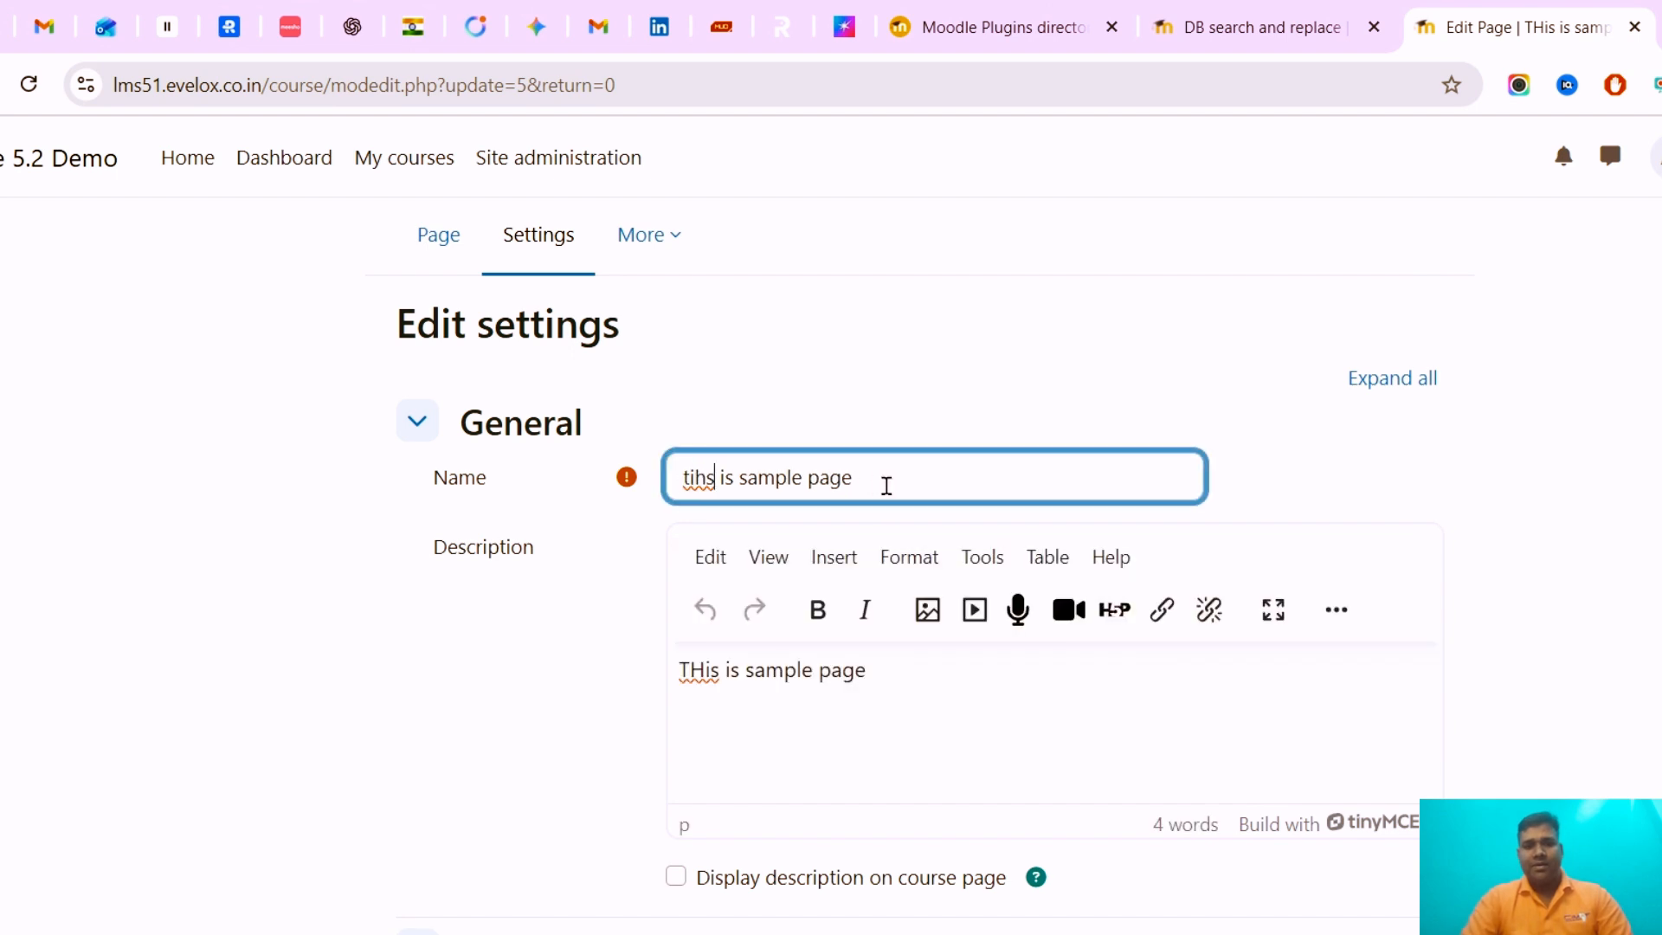
double_click(684, 669)
text(tihs)
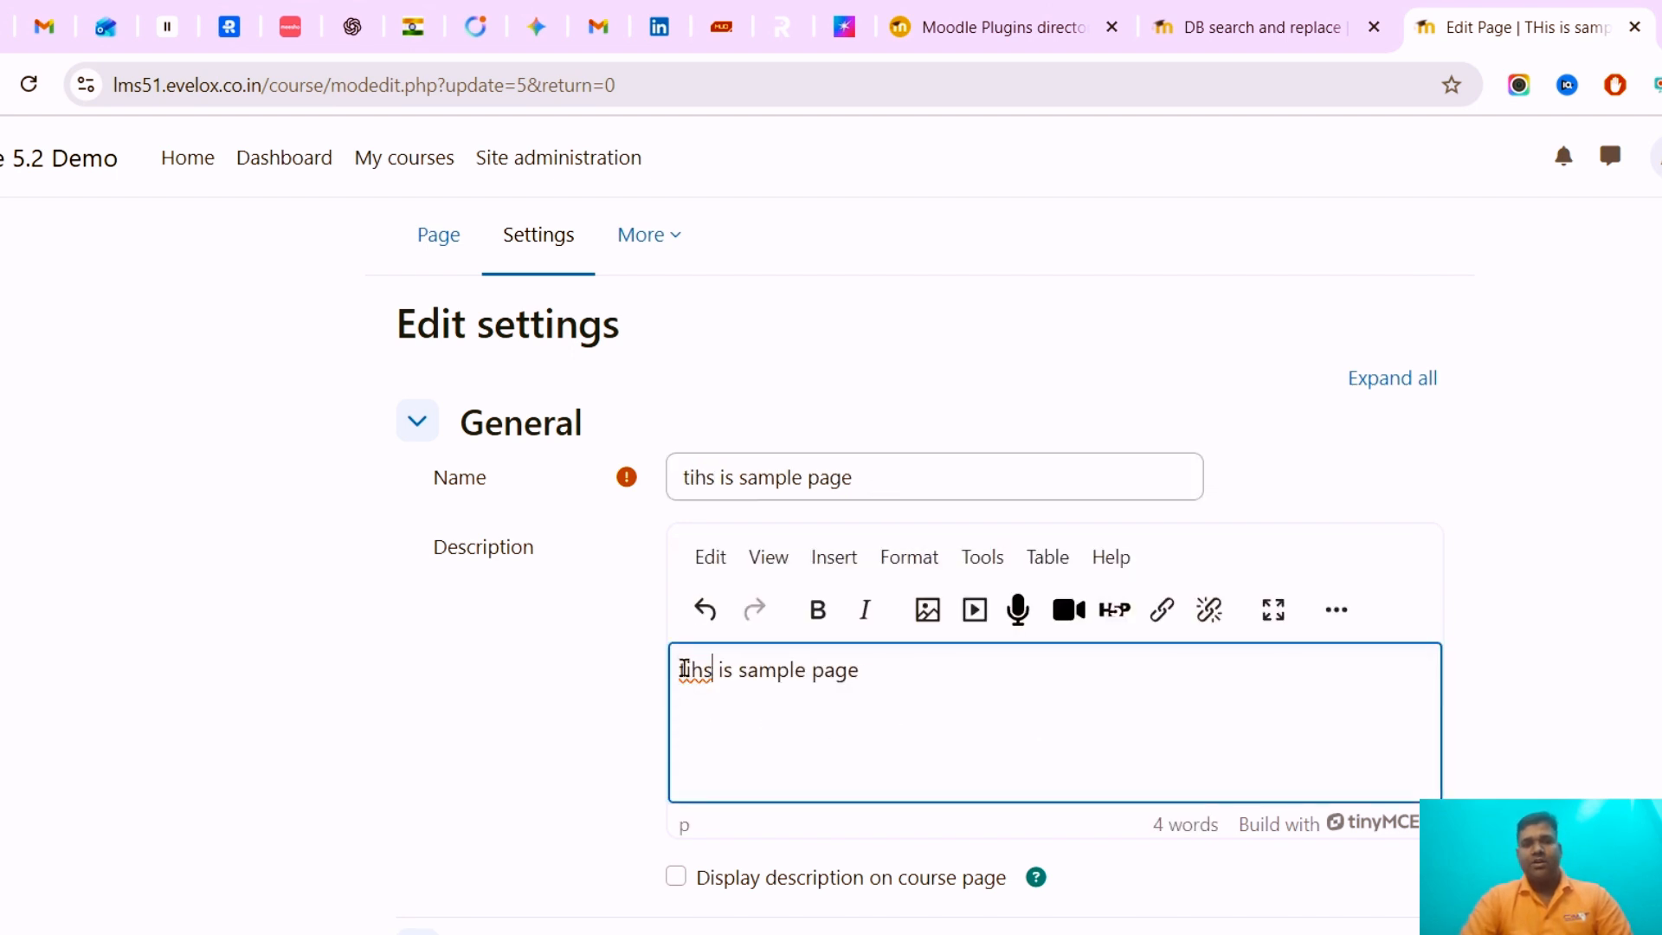
drag(897, 675, 597, 683)
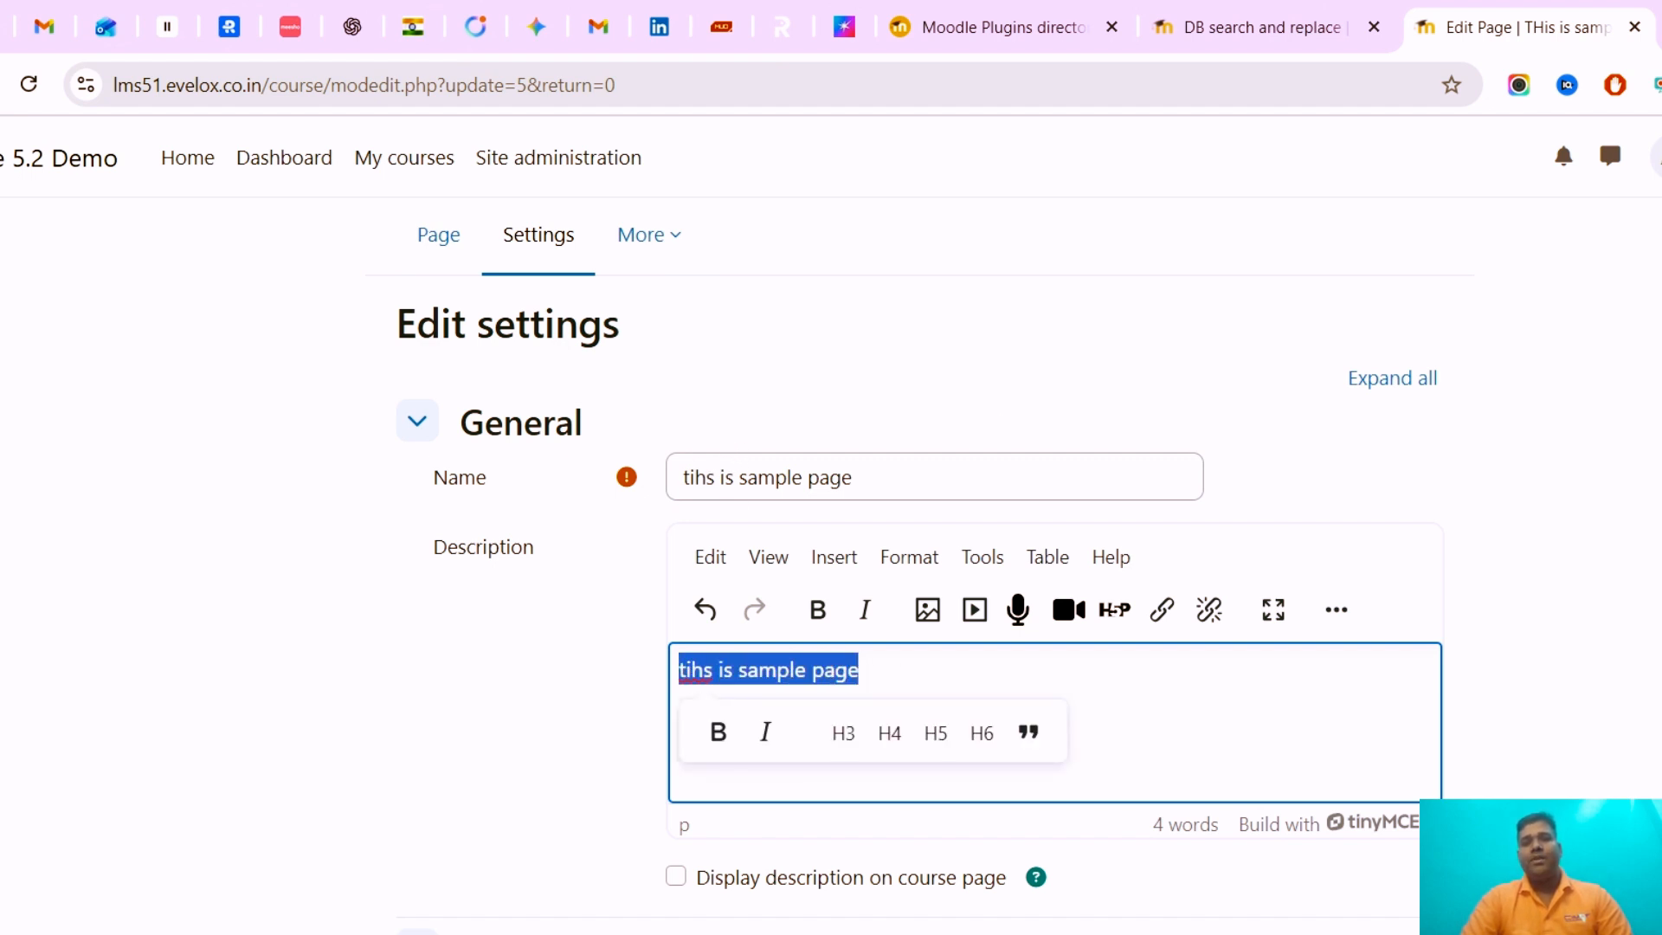
scroll(934, 485, down, 8)
click(961, 931)
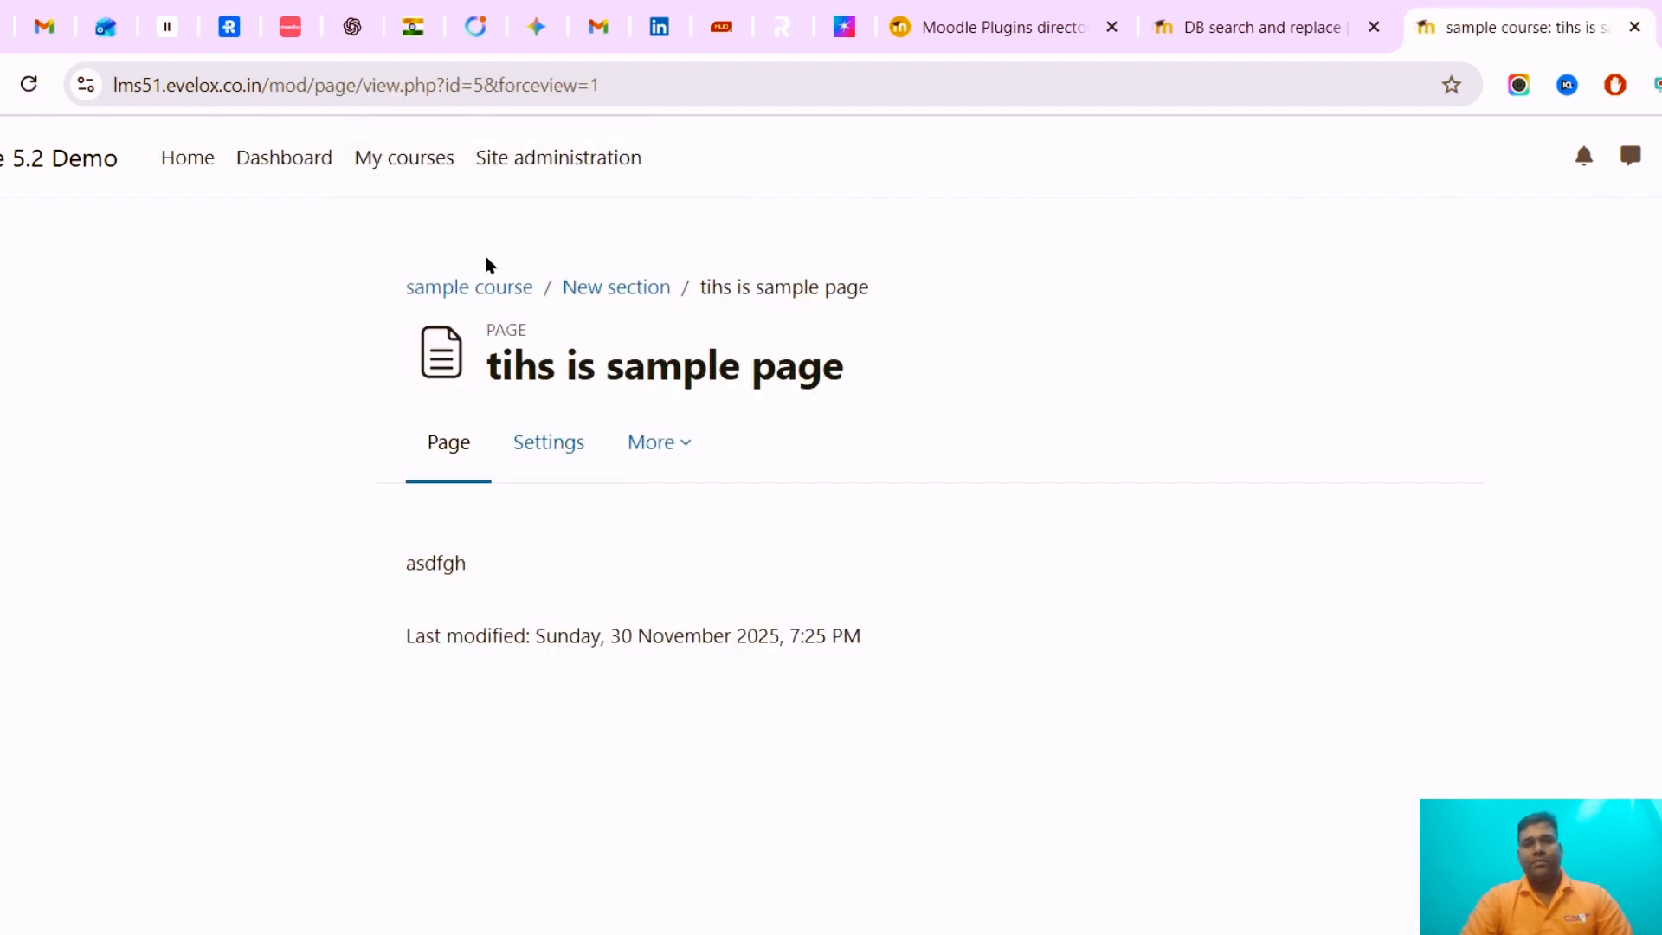
Return to the sample course and open the settings of the empty "New section" below the page's section
click(503, 290)
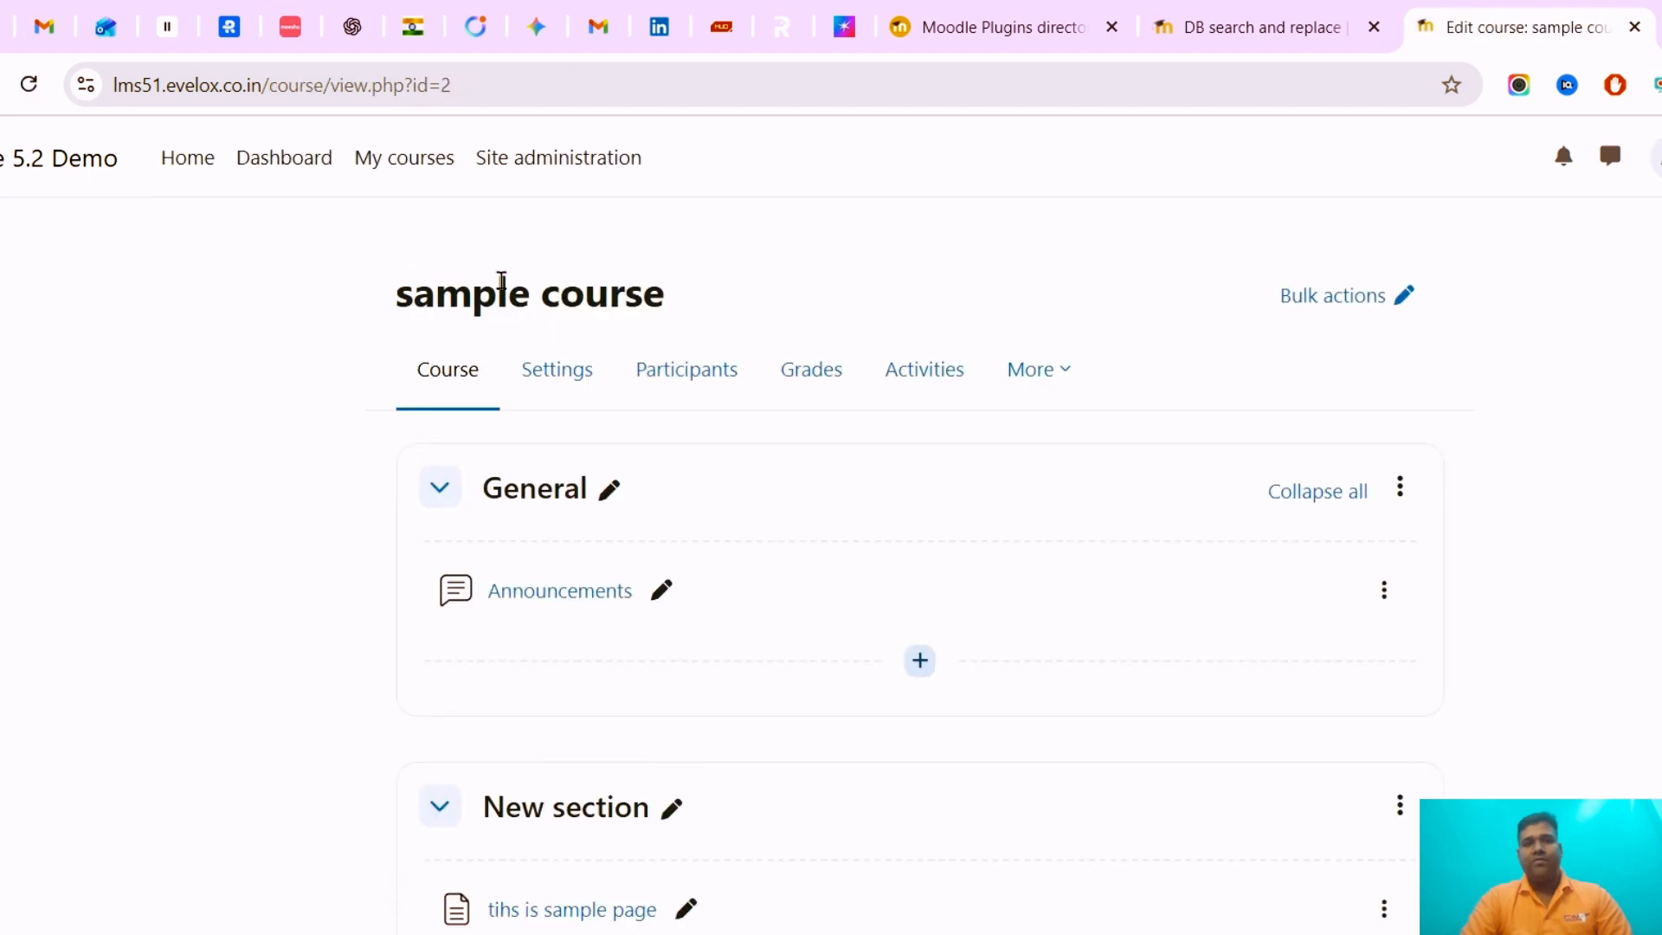
scroll(1185, 601, down, 4)
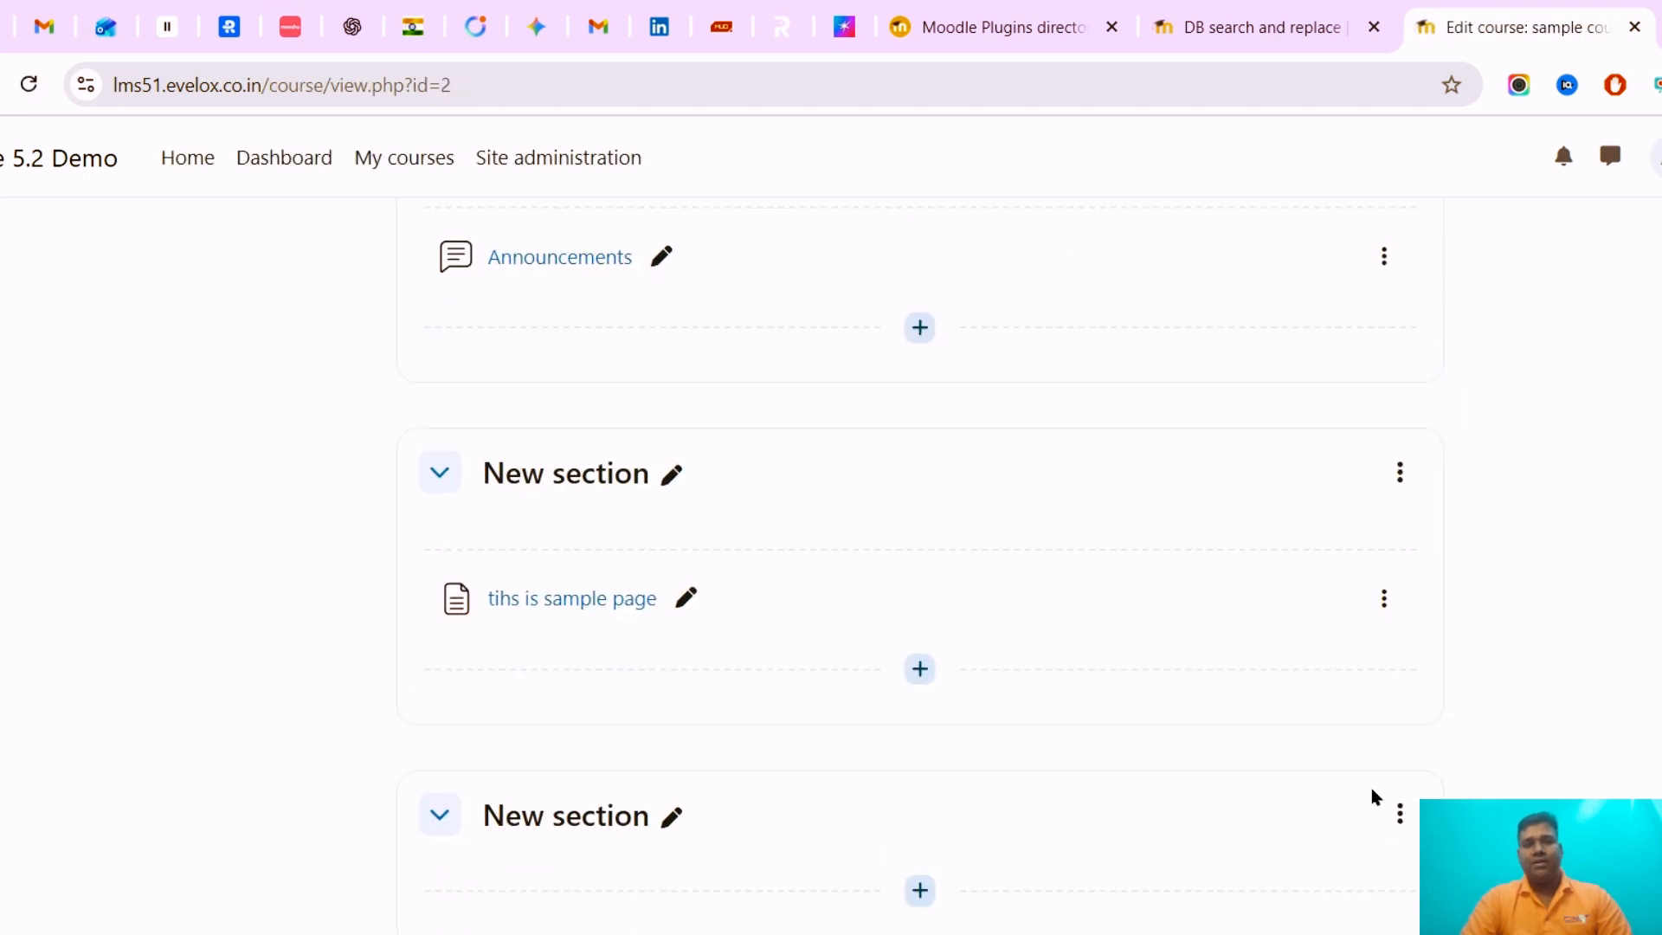
click(1400, 812)
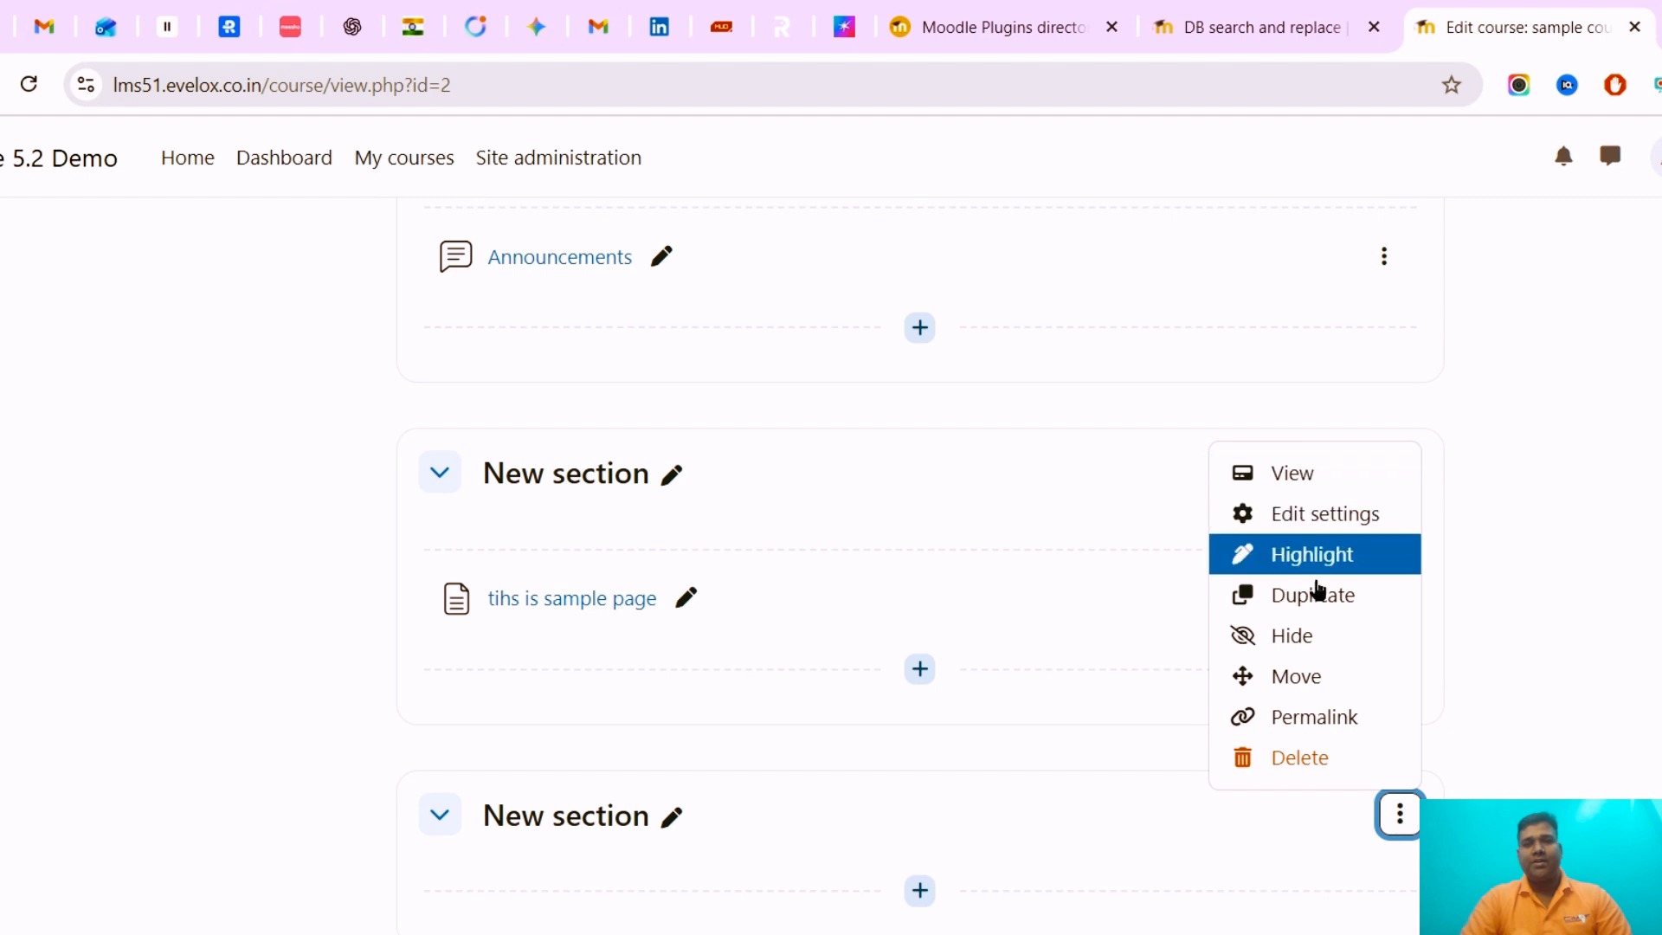
click(1315, 517)
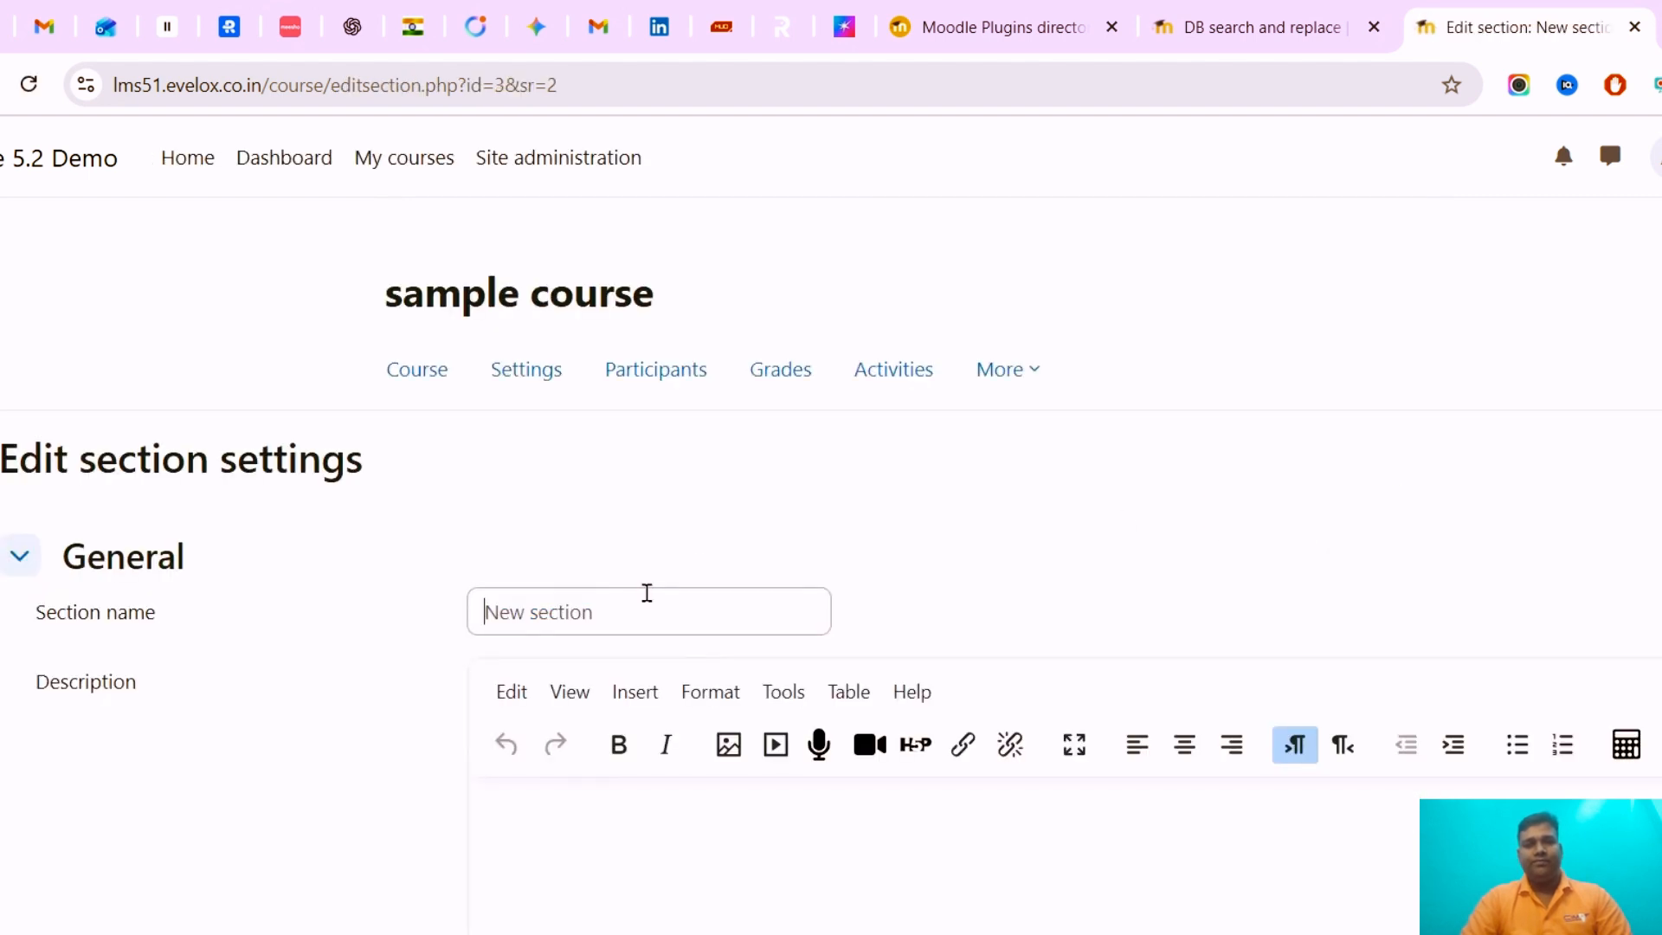
Set the section's name and description to "tihs quiz", save the changes and return to the sample course
click(647, 593)
text(tihs quiz)
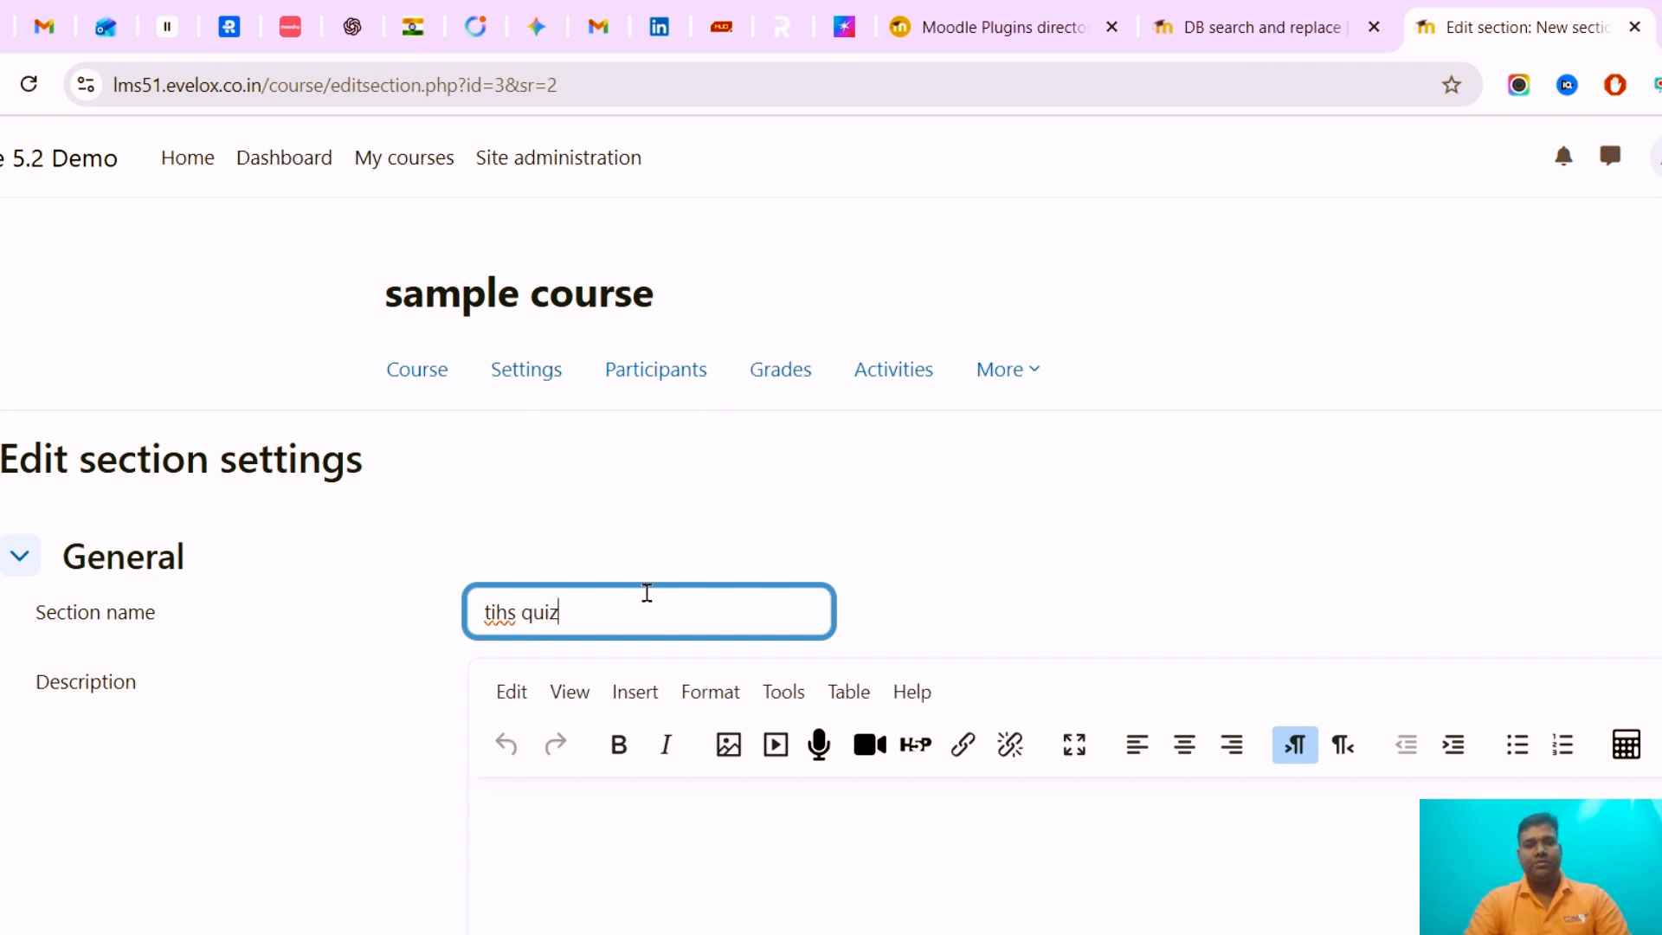
key(ctrl+a)
key(ctrl+c)
click(606, 885)
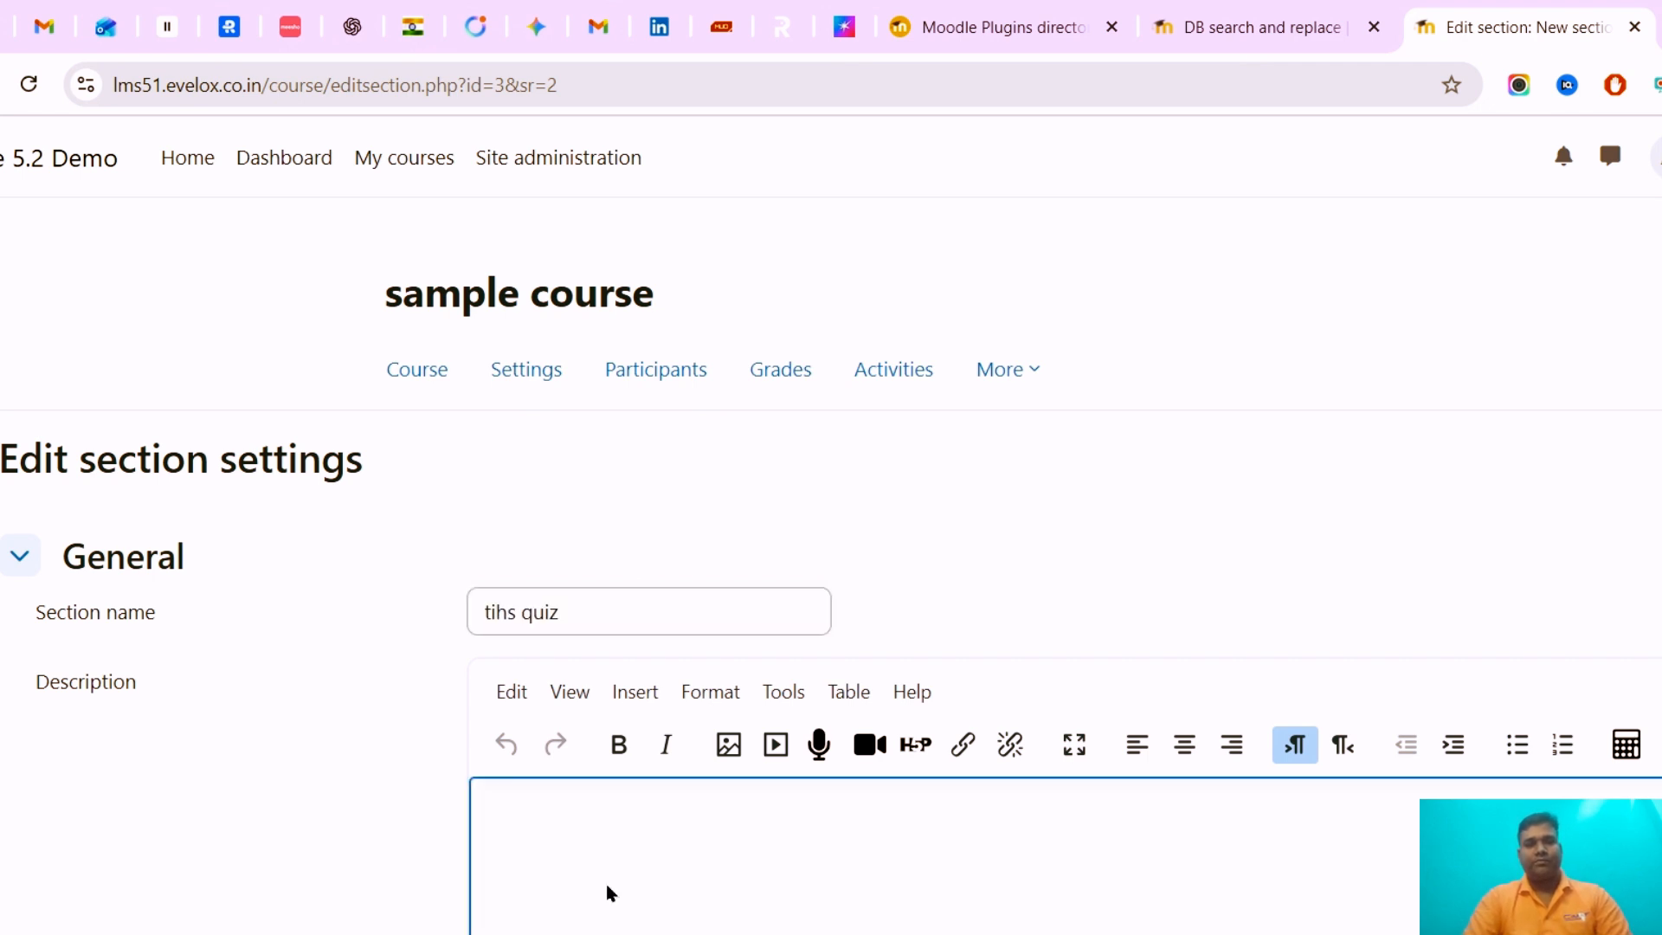
key(ctrl+v)
scroll(606, 885, down, 3)
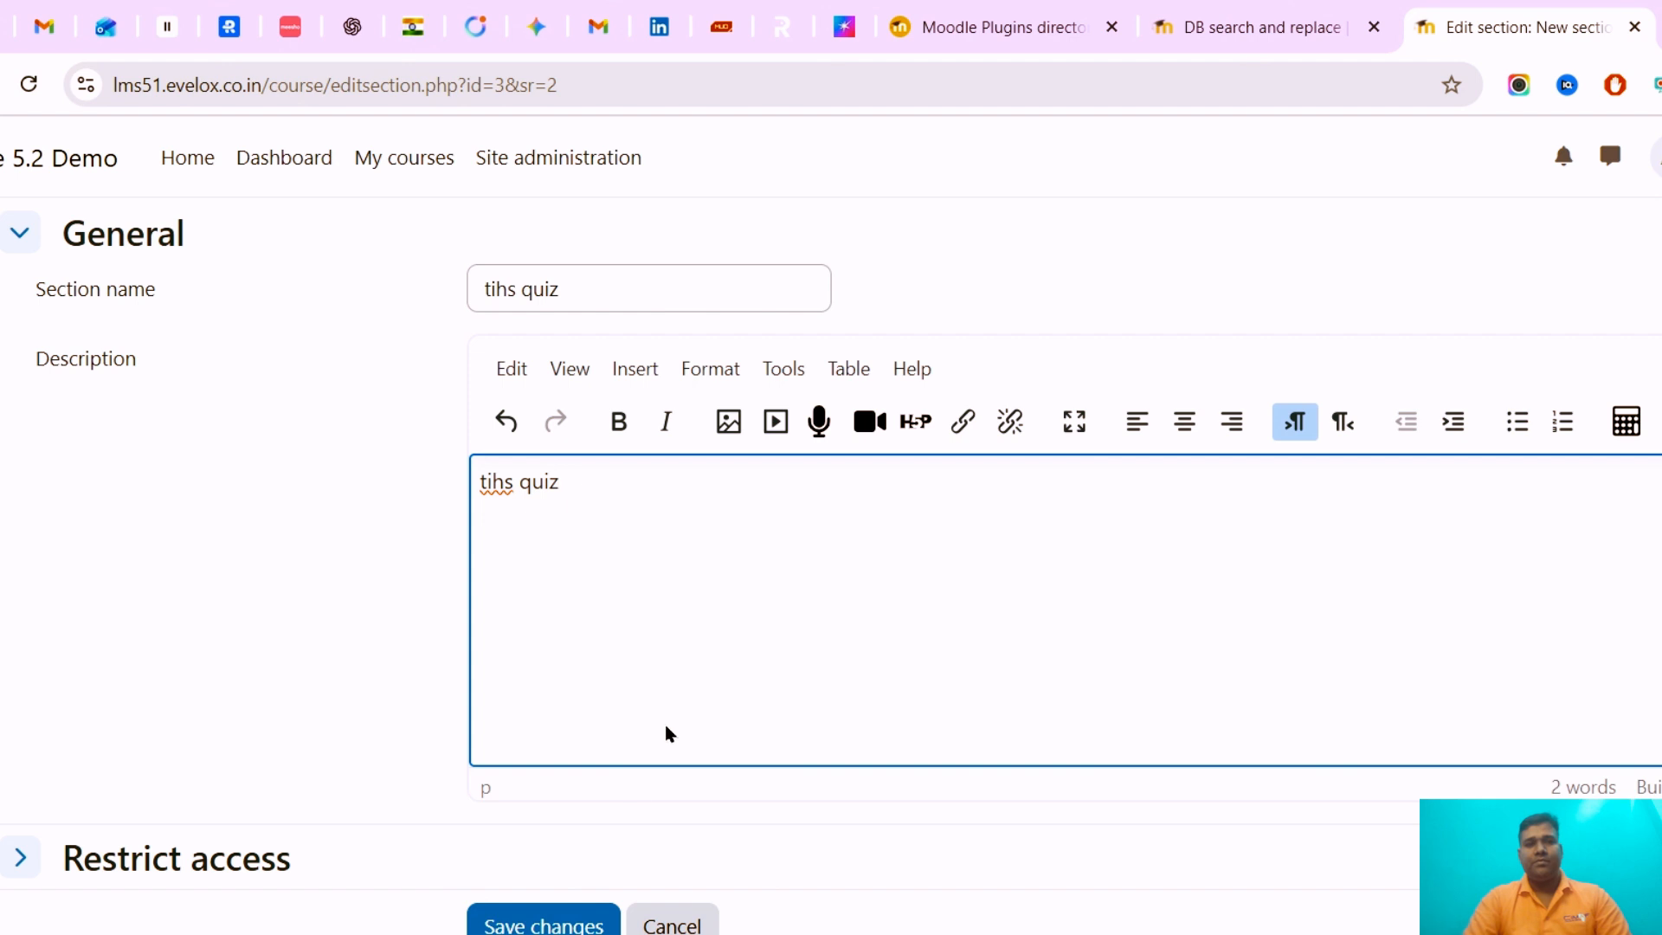
click(561, 925)
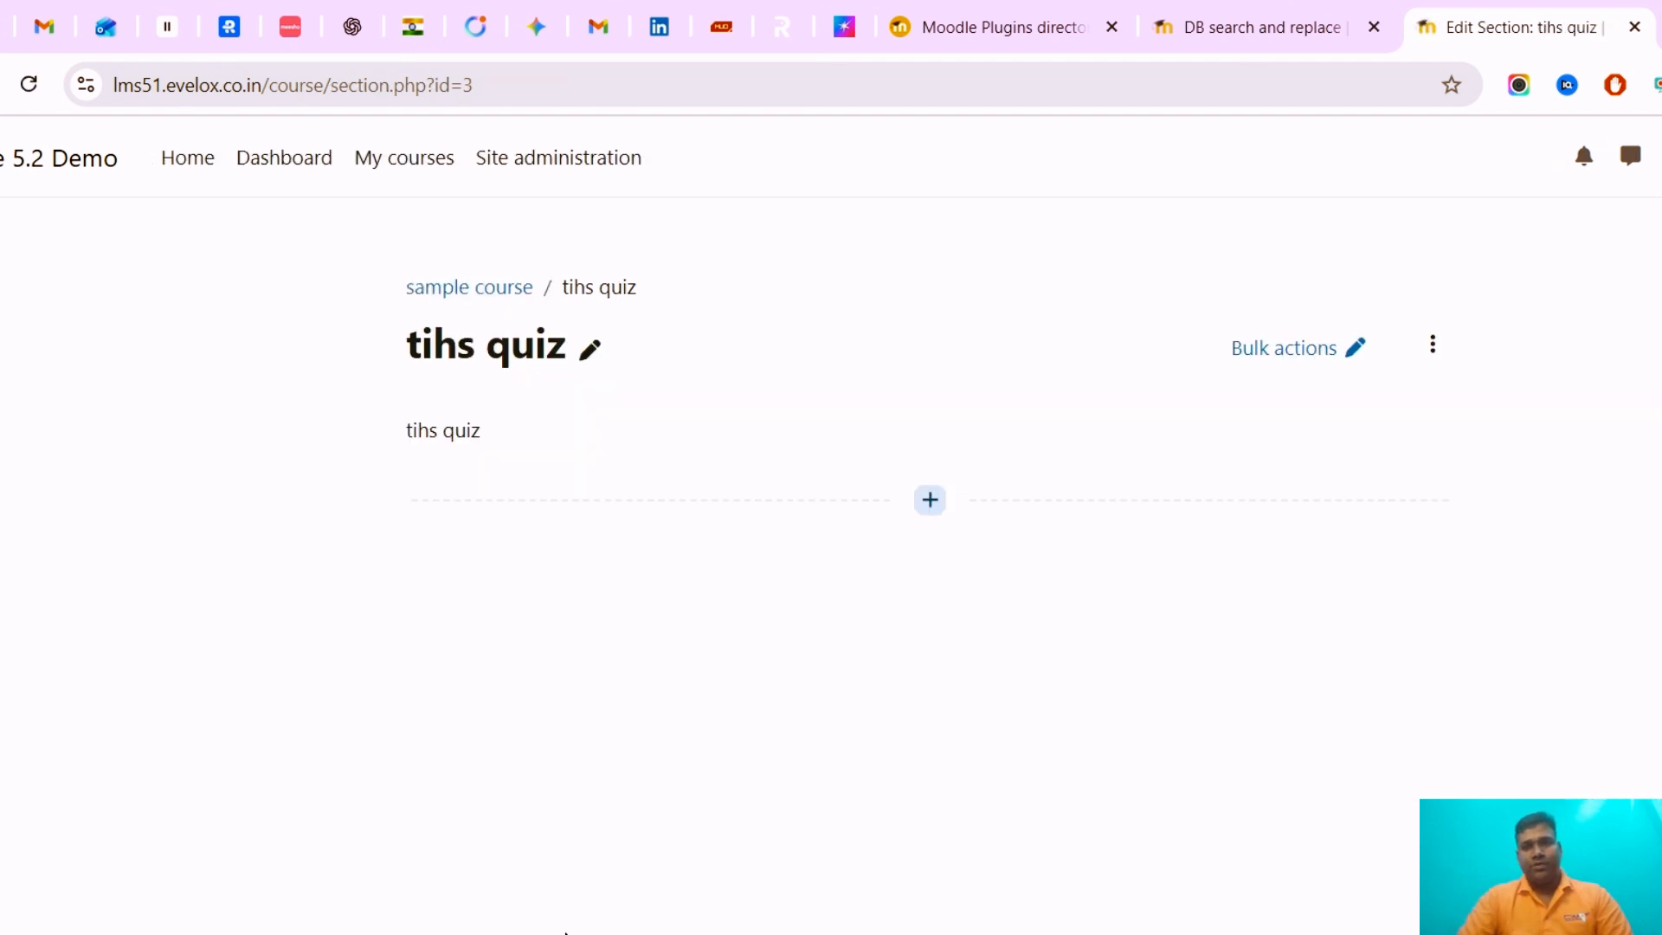
click(501, 299)
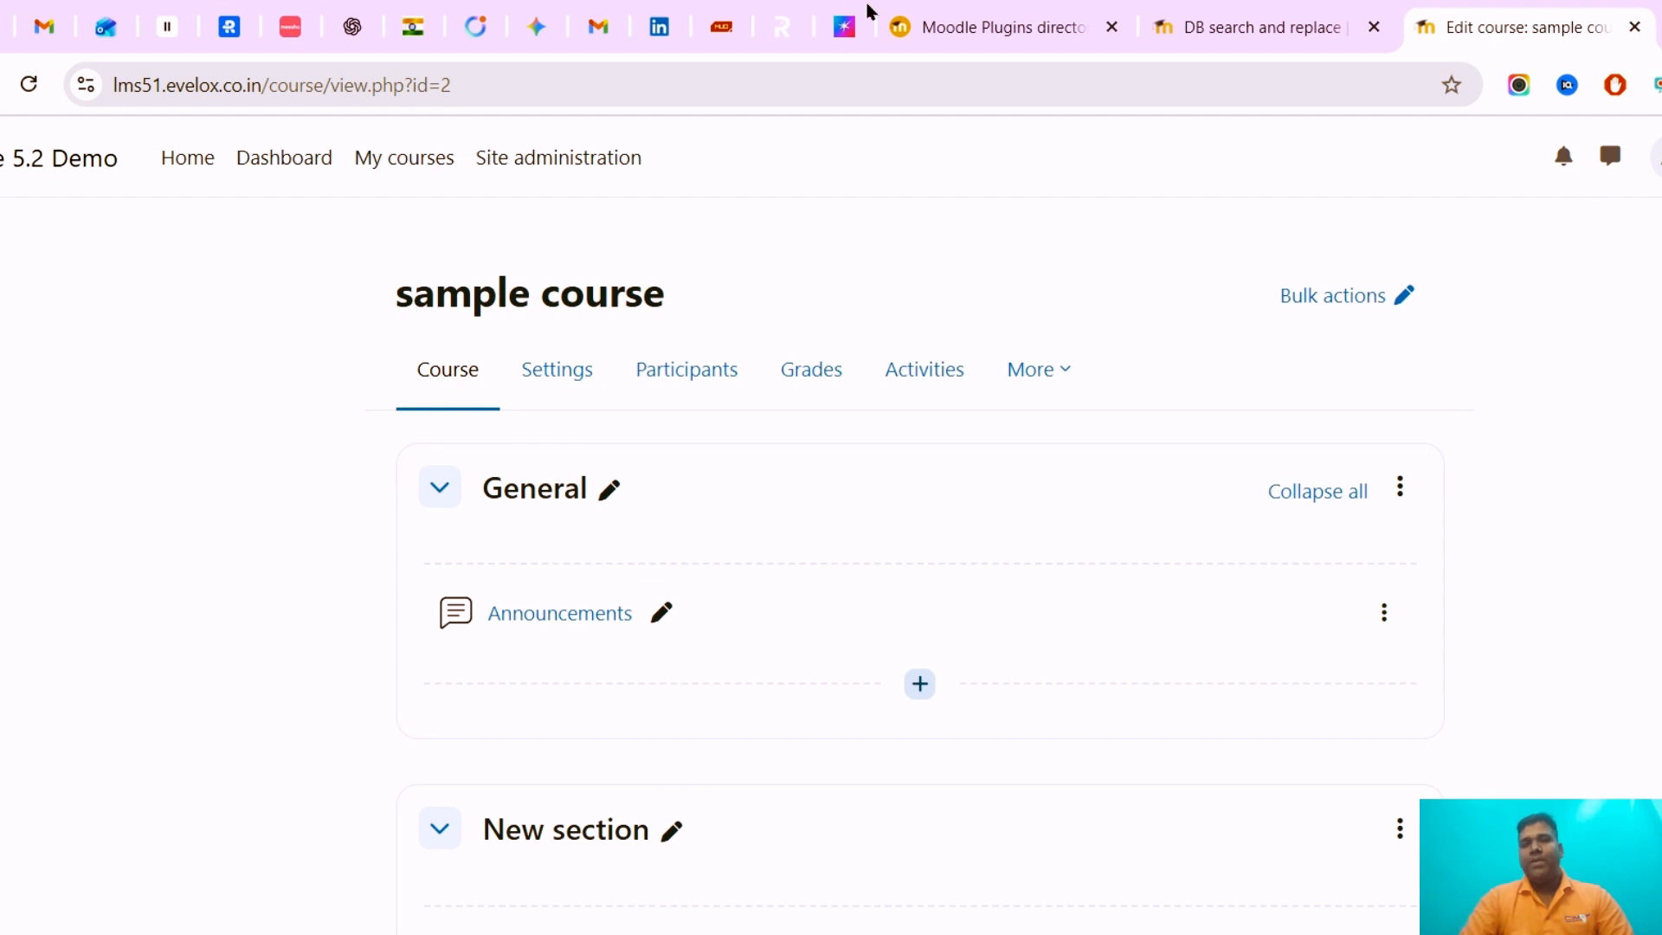
Run the whole-database replacement of "tihs" with "this" from the DB search and replace page
click(1252, 21)
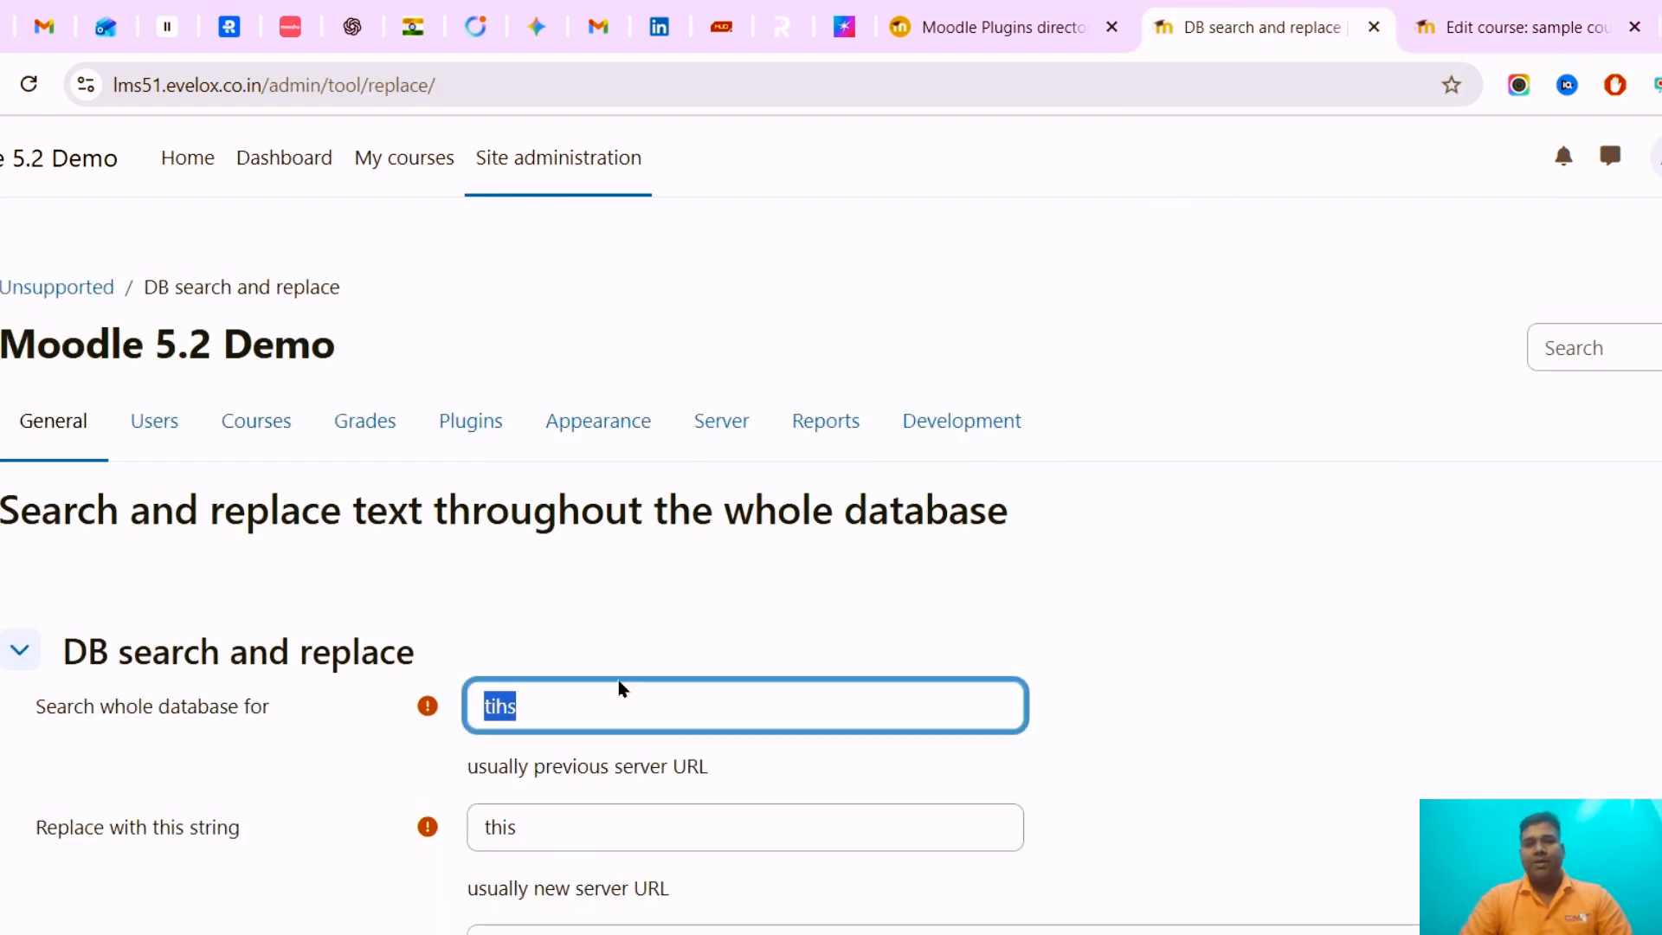
scroll(831, 562, down, 5)
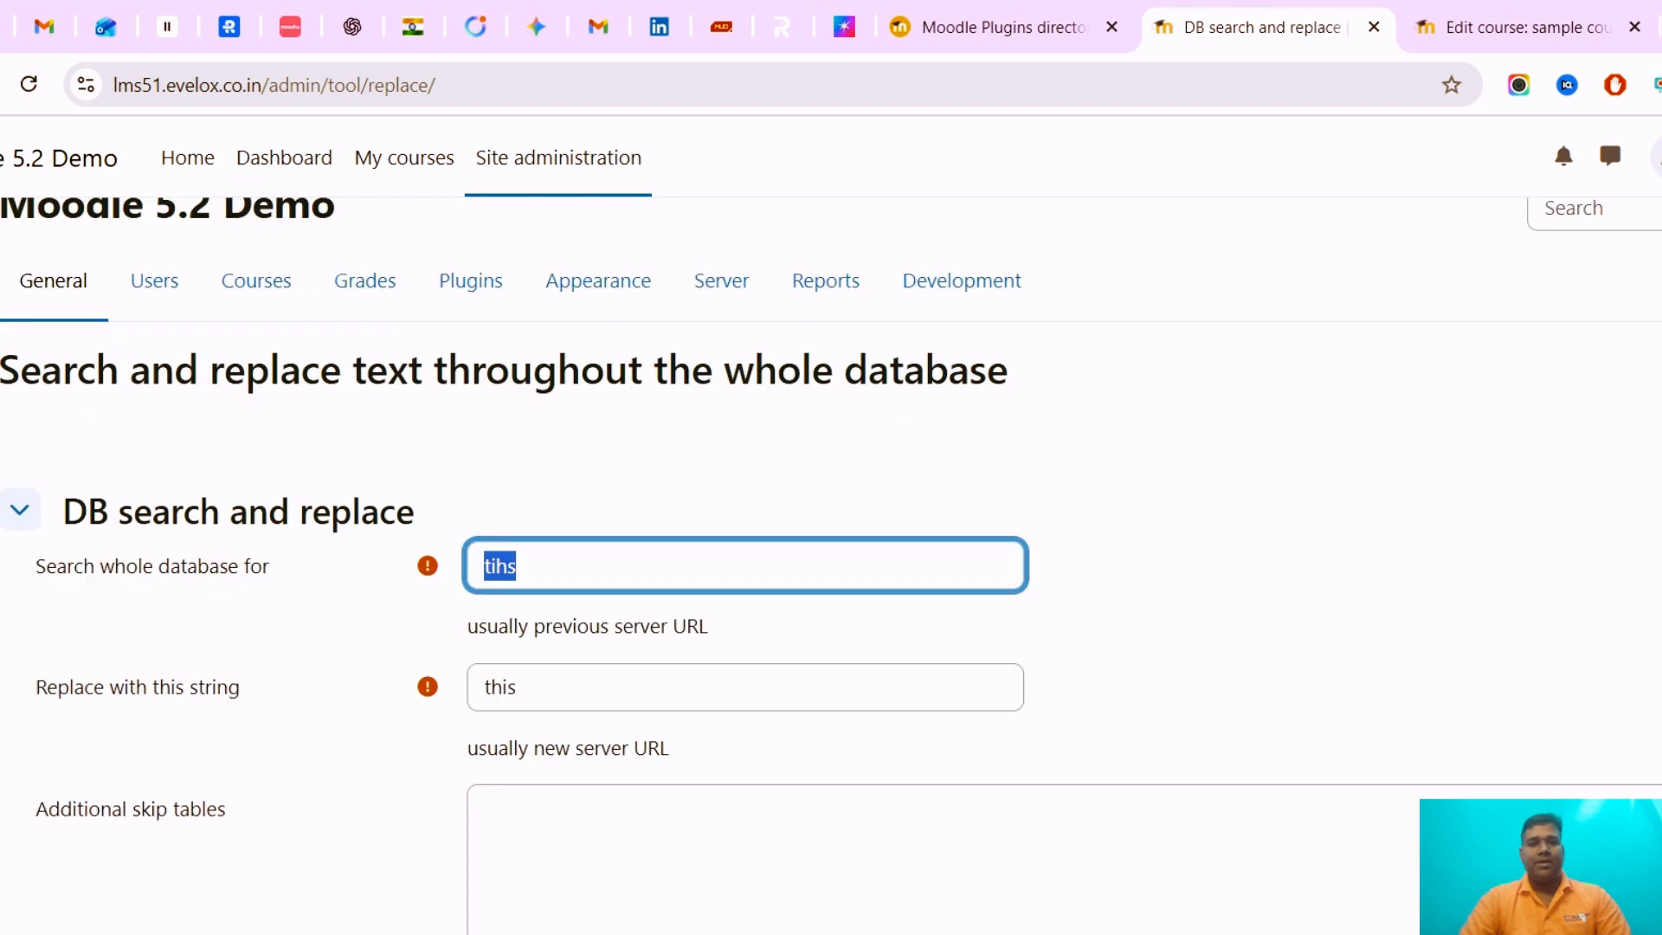
click(495, 900)
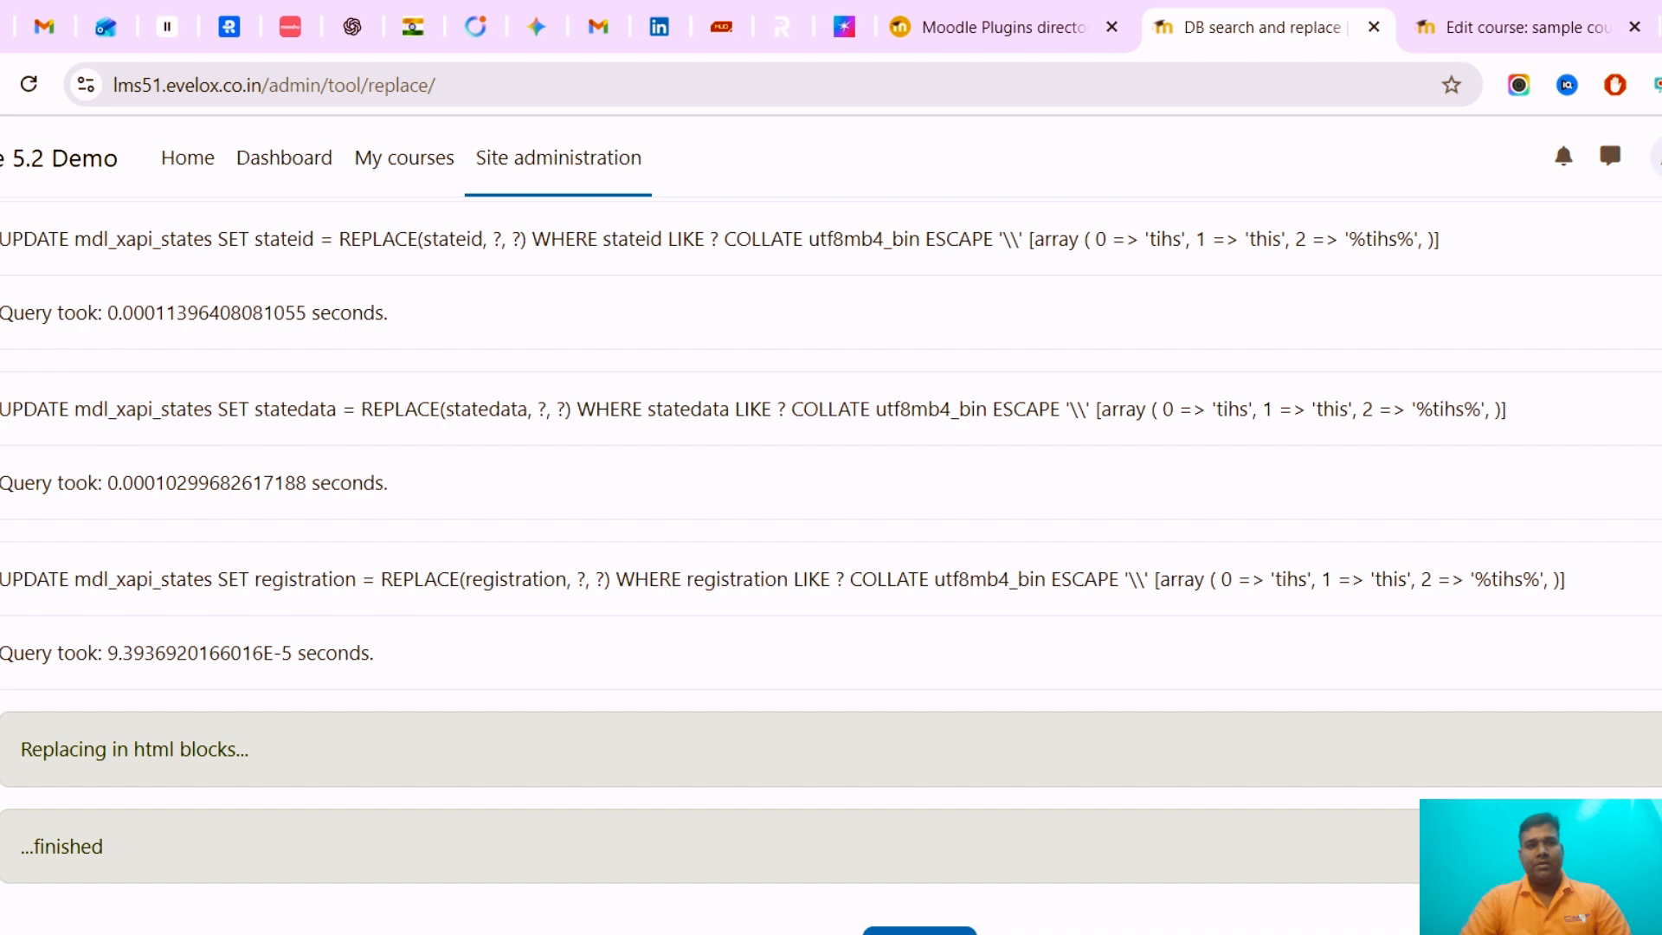
Examine the executed UPDATE queries from the start of the replacement log, including those for the mdl_adminpresets table
scroll(831, 562, up, 20)
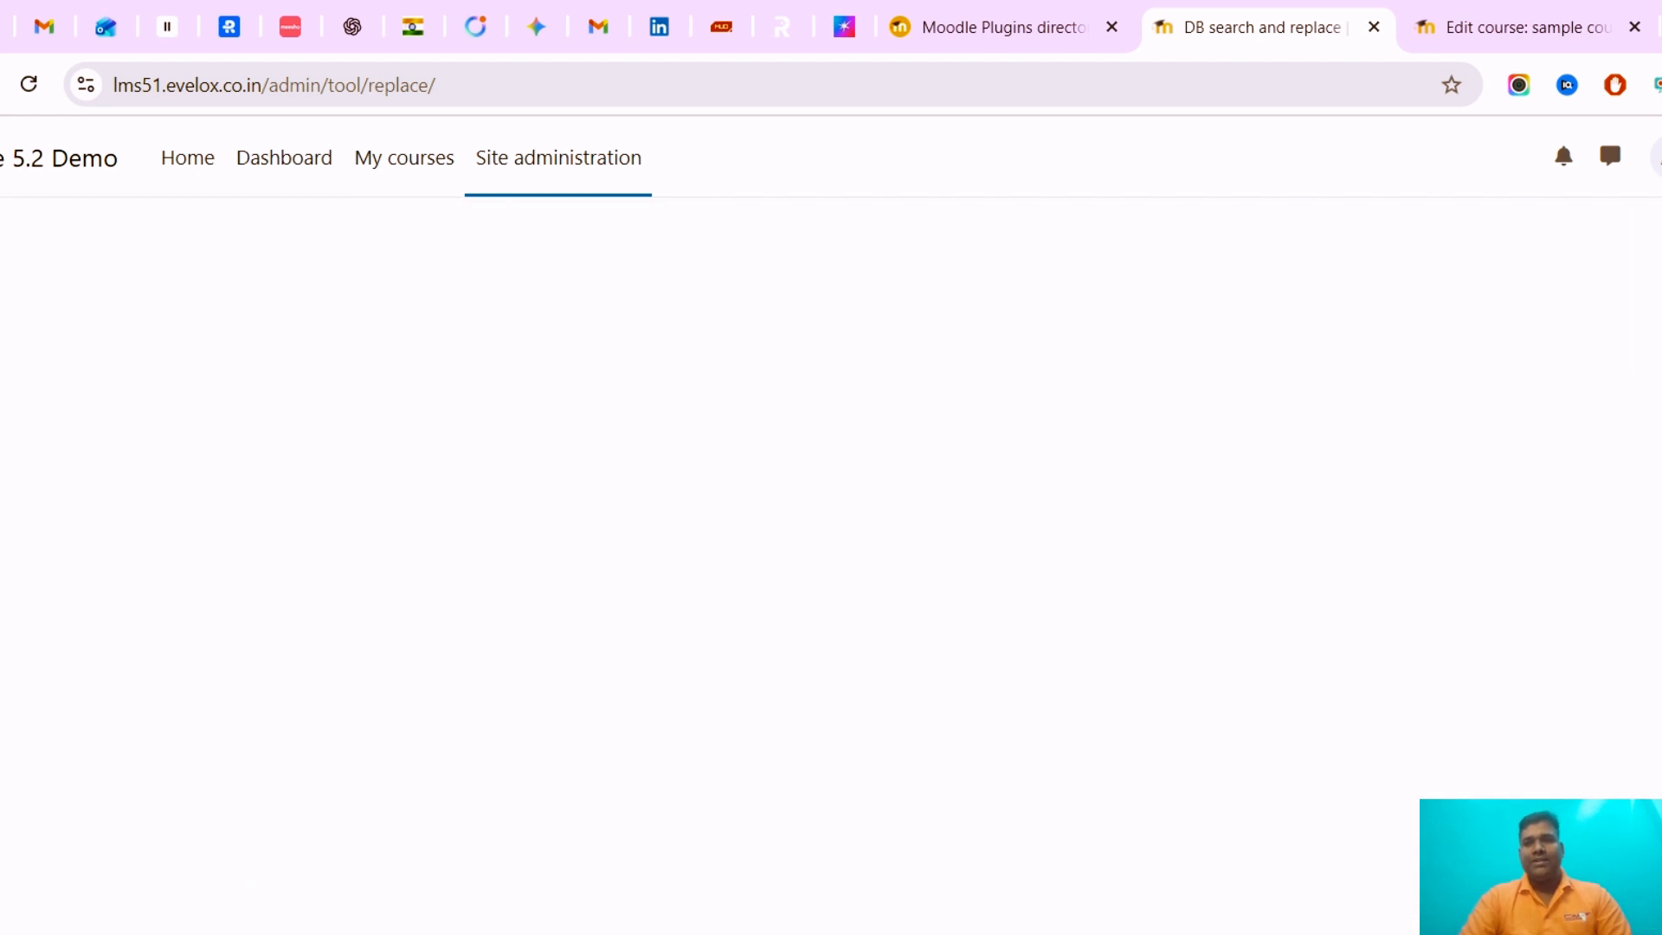
scroll(816, 774, up, 10)
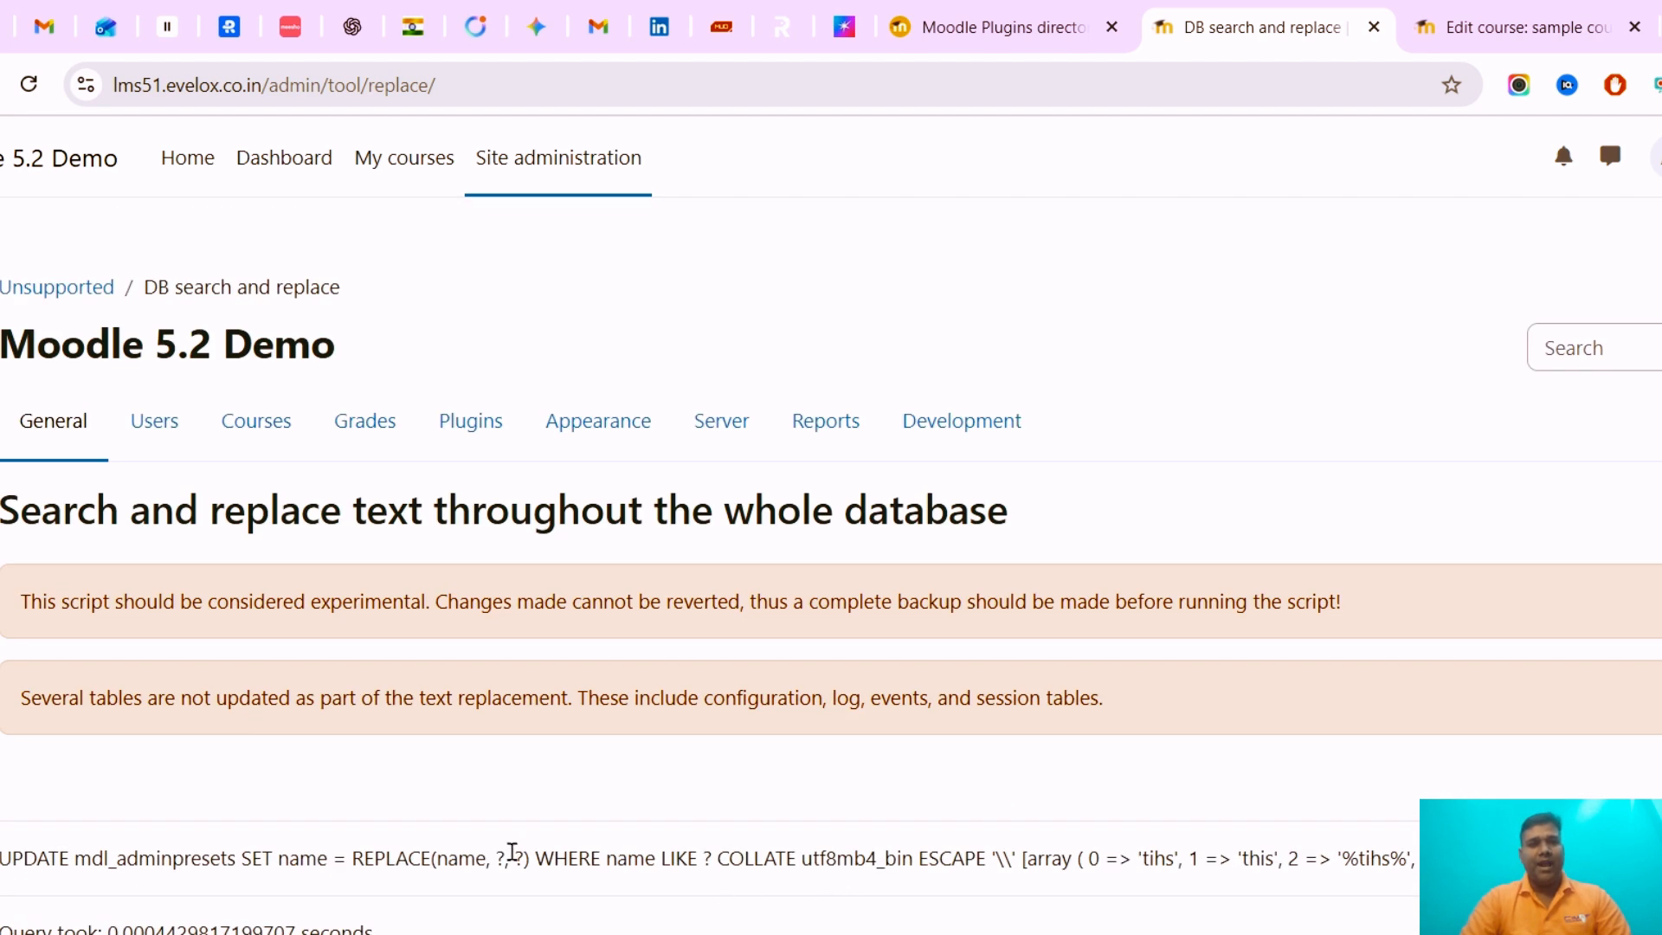
double_click(77, 867)
scroll(80, 870, down, 4)
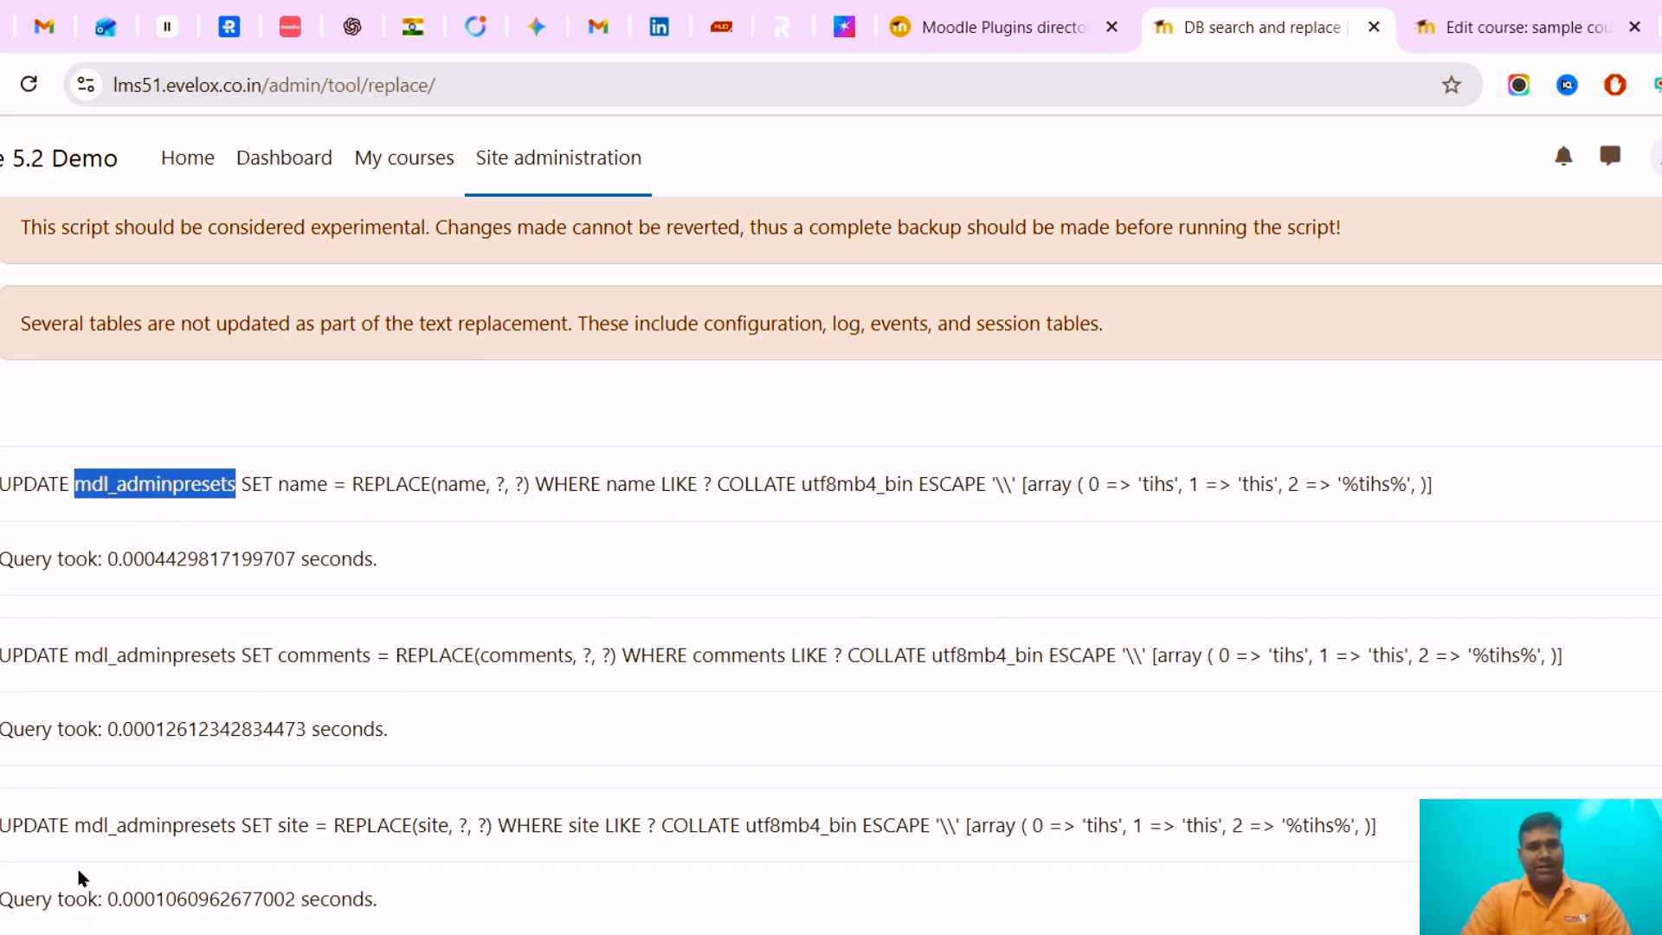
triple_click(791, 472)
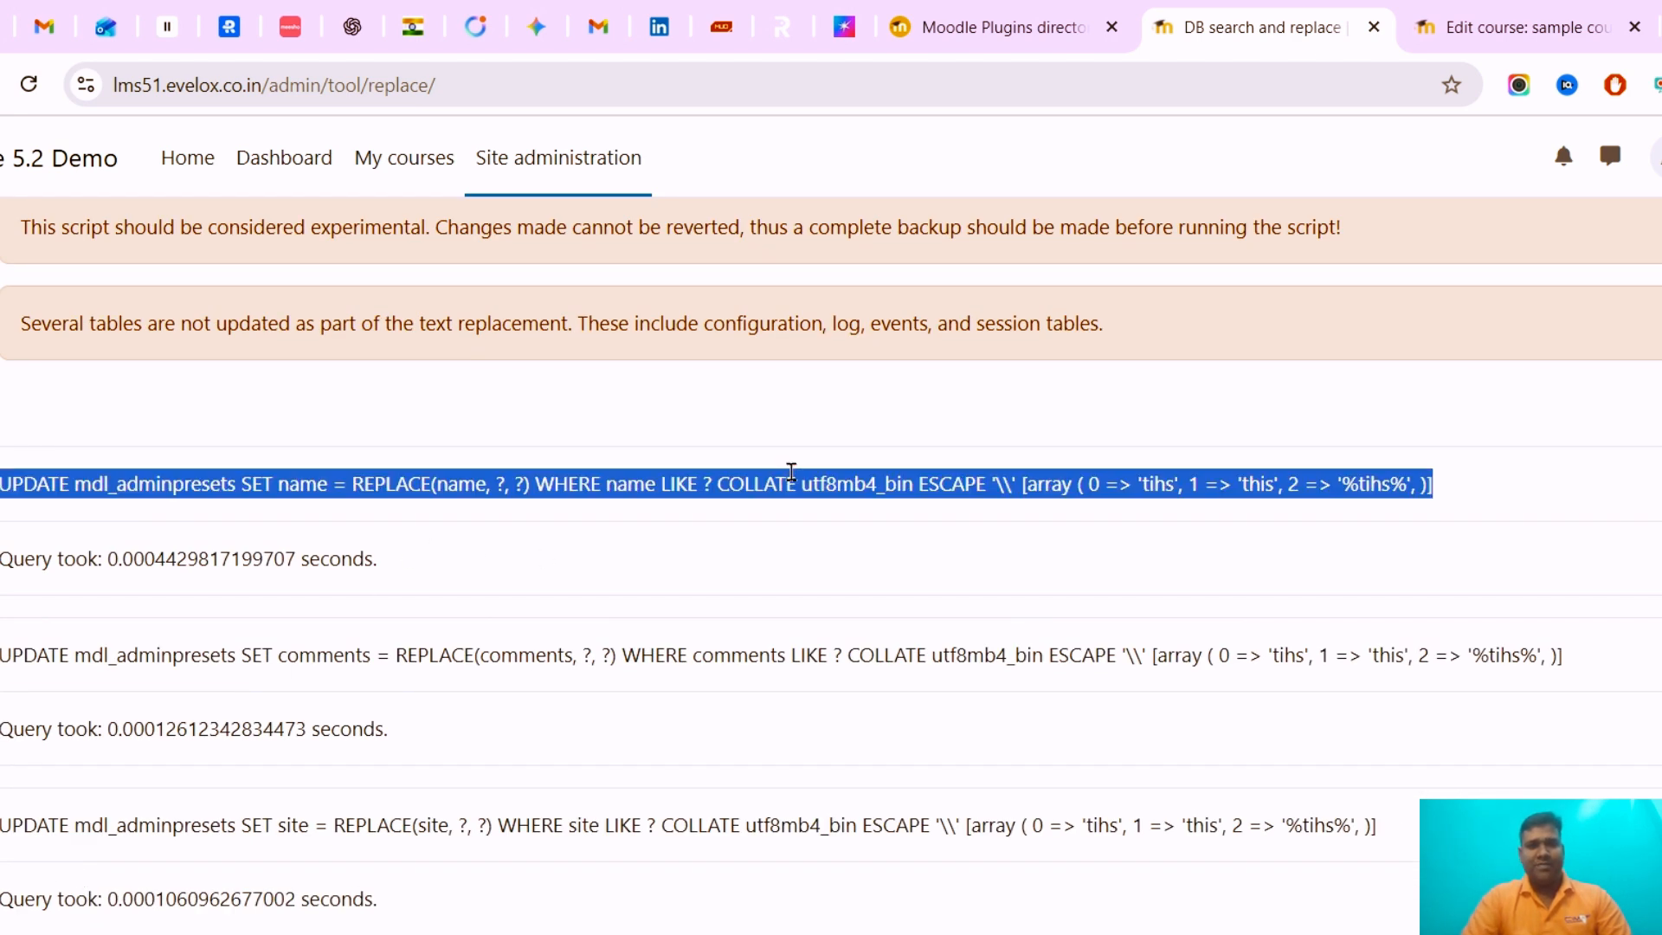
triple_click(761, 653)
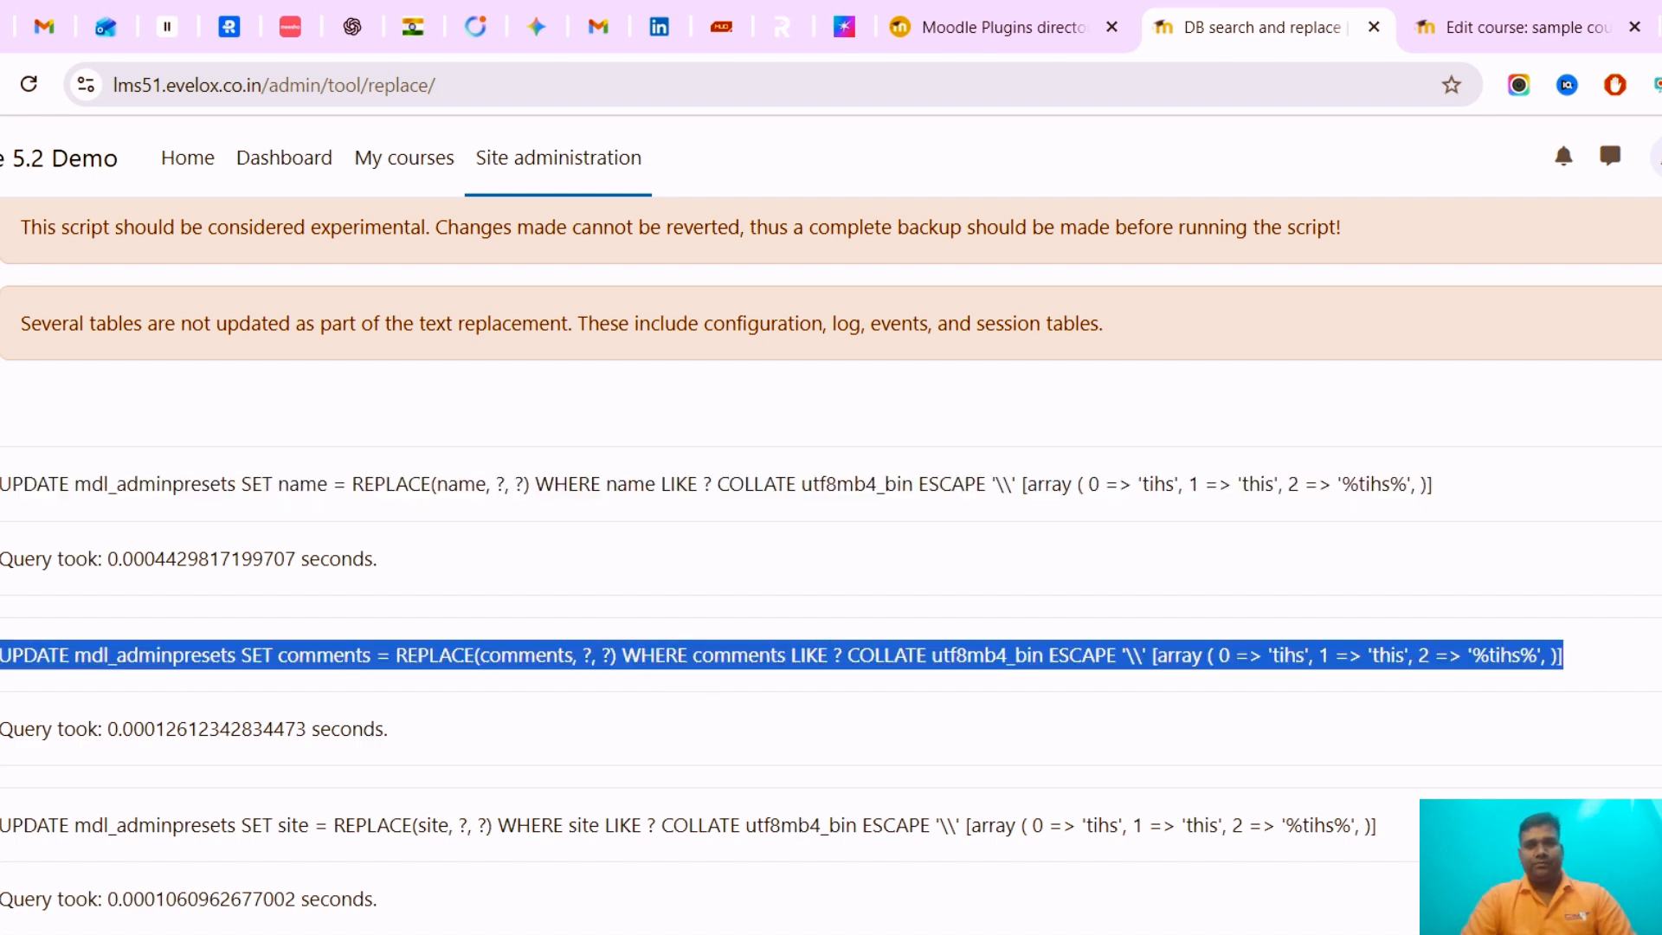
scroll(831, 519, down, 20)
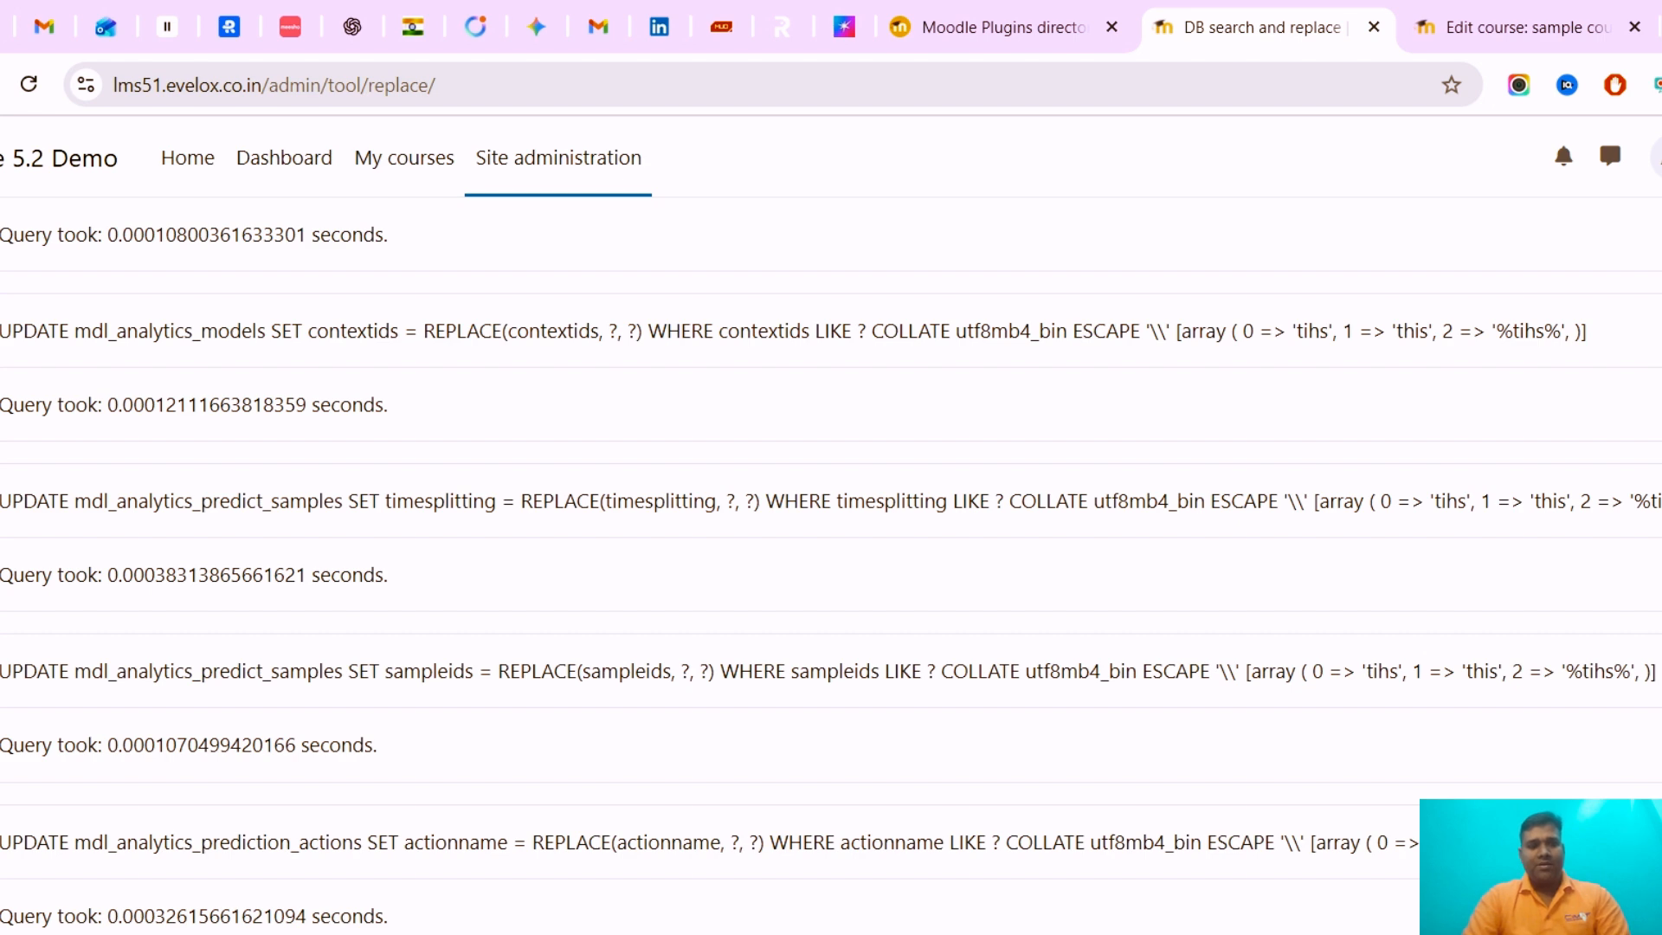
Find "quiz" in the replacement log and examine the query updating the name field of mdl_quiz
key(ctrl+f)
text(quiz)
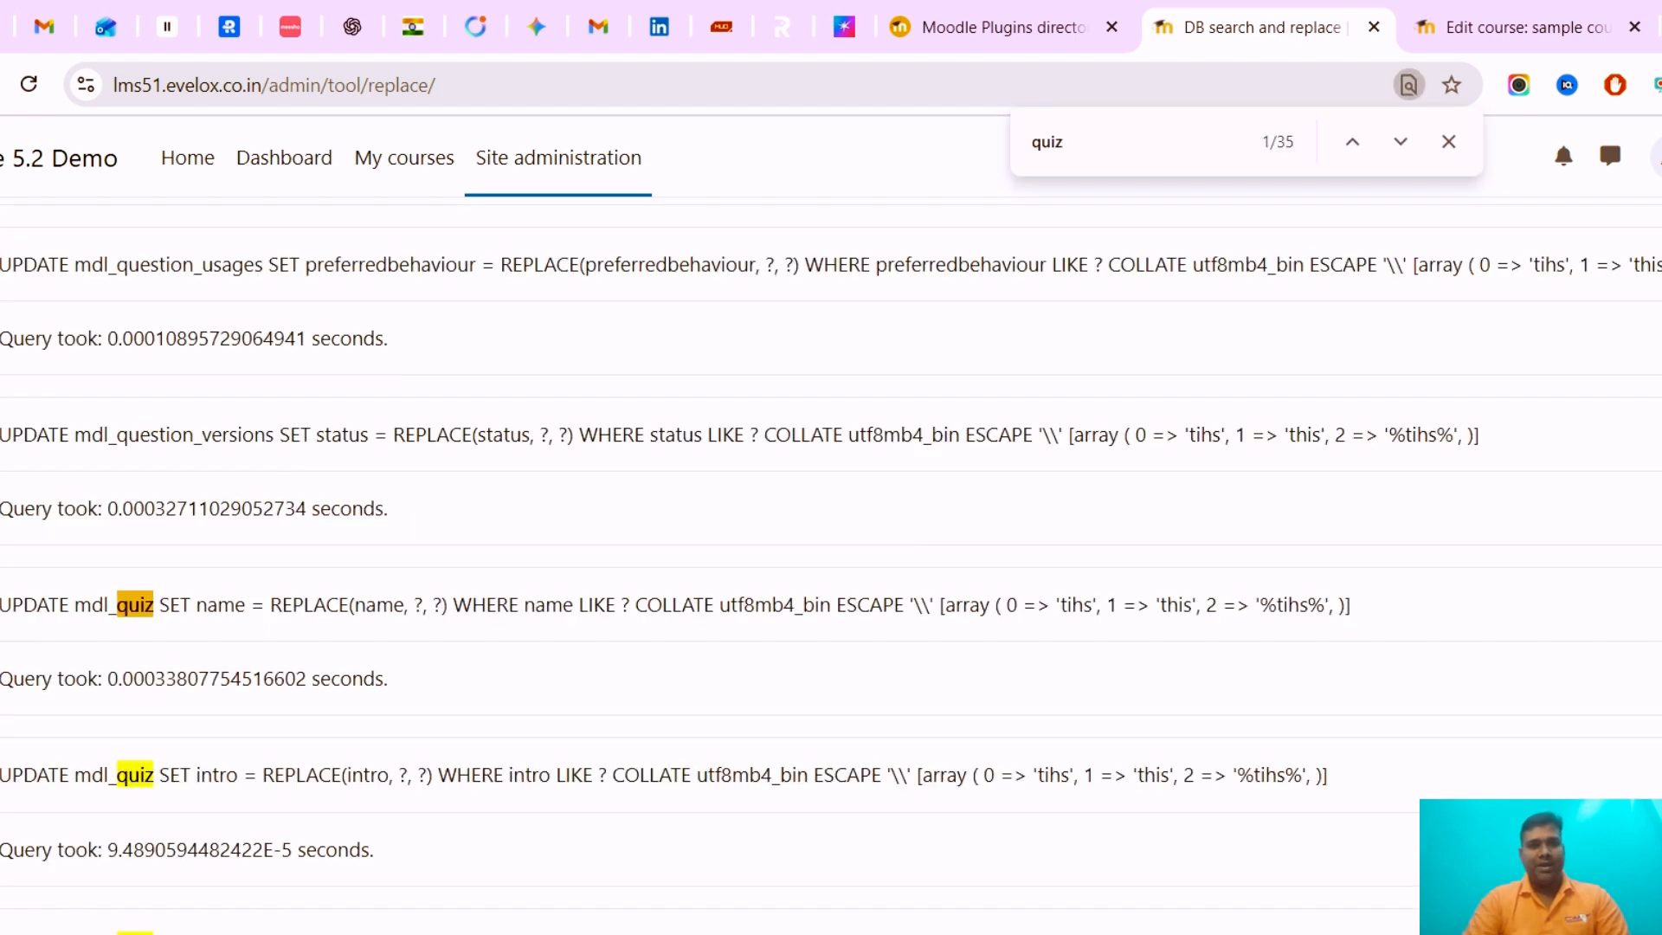
triple_click(130, 603)
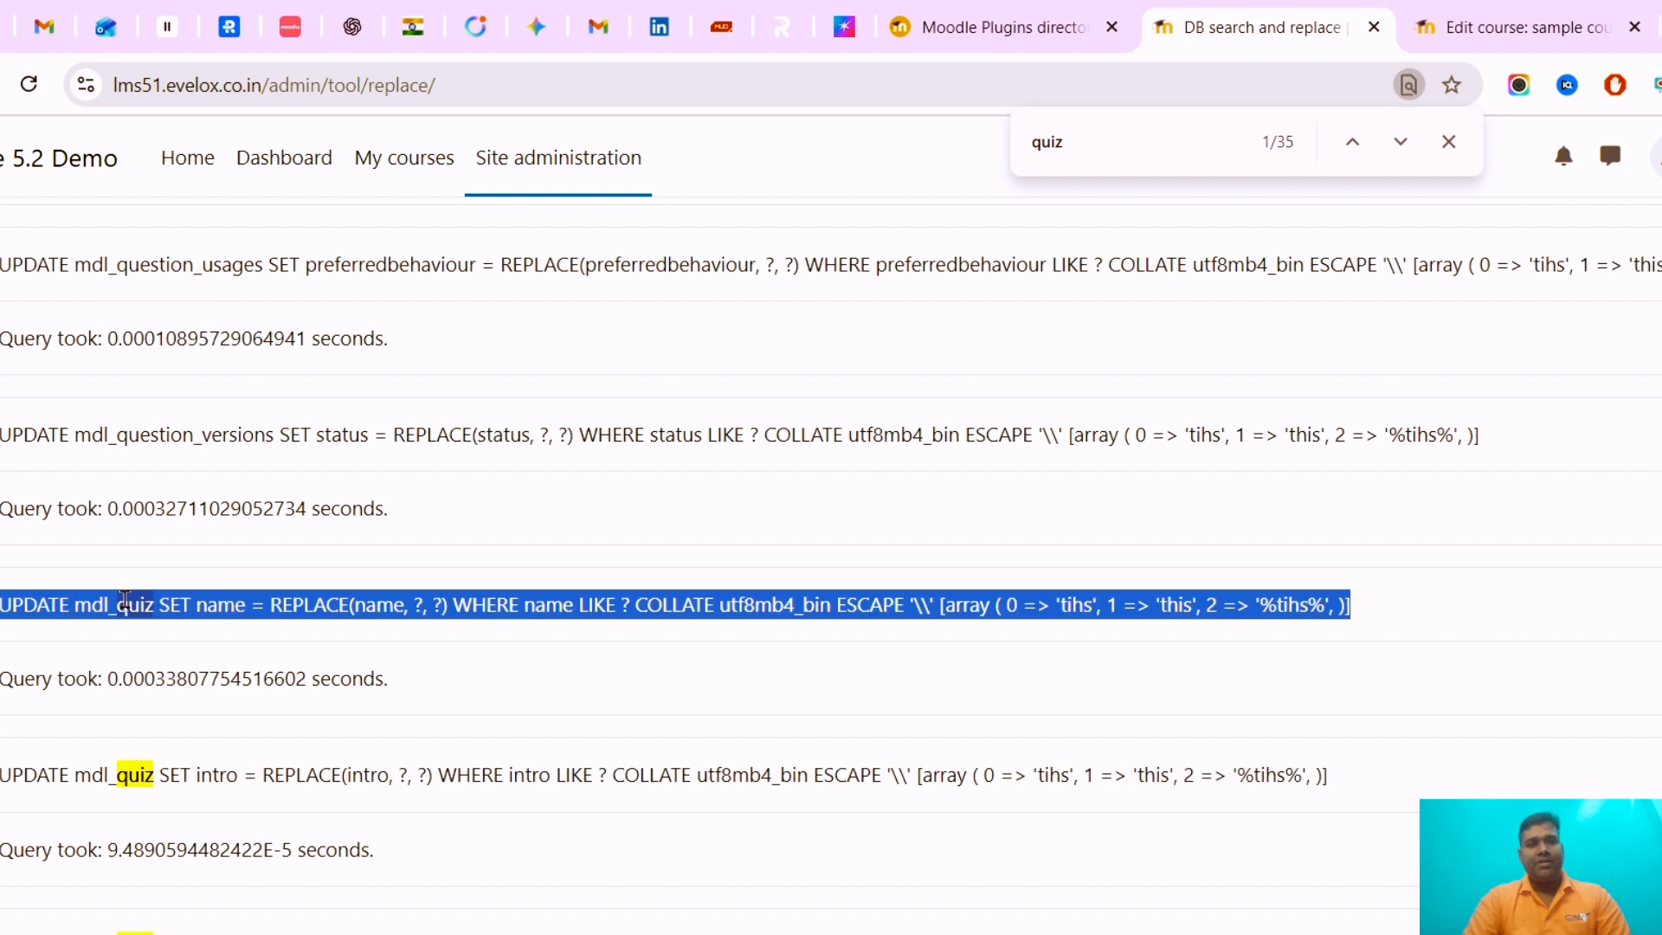
double_click(417, 604)
click(734, 652)
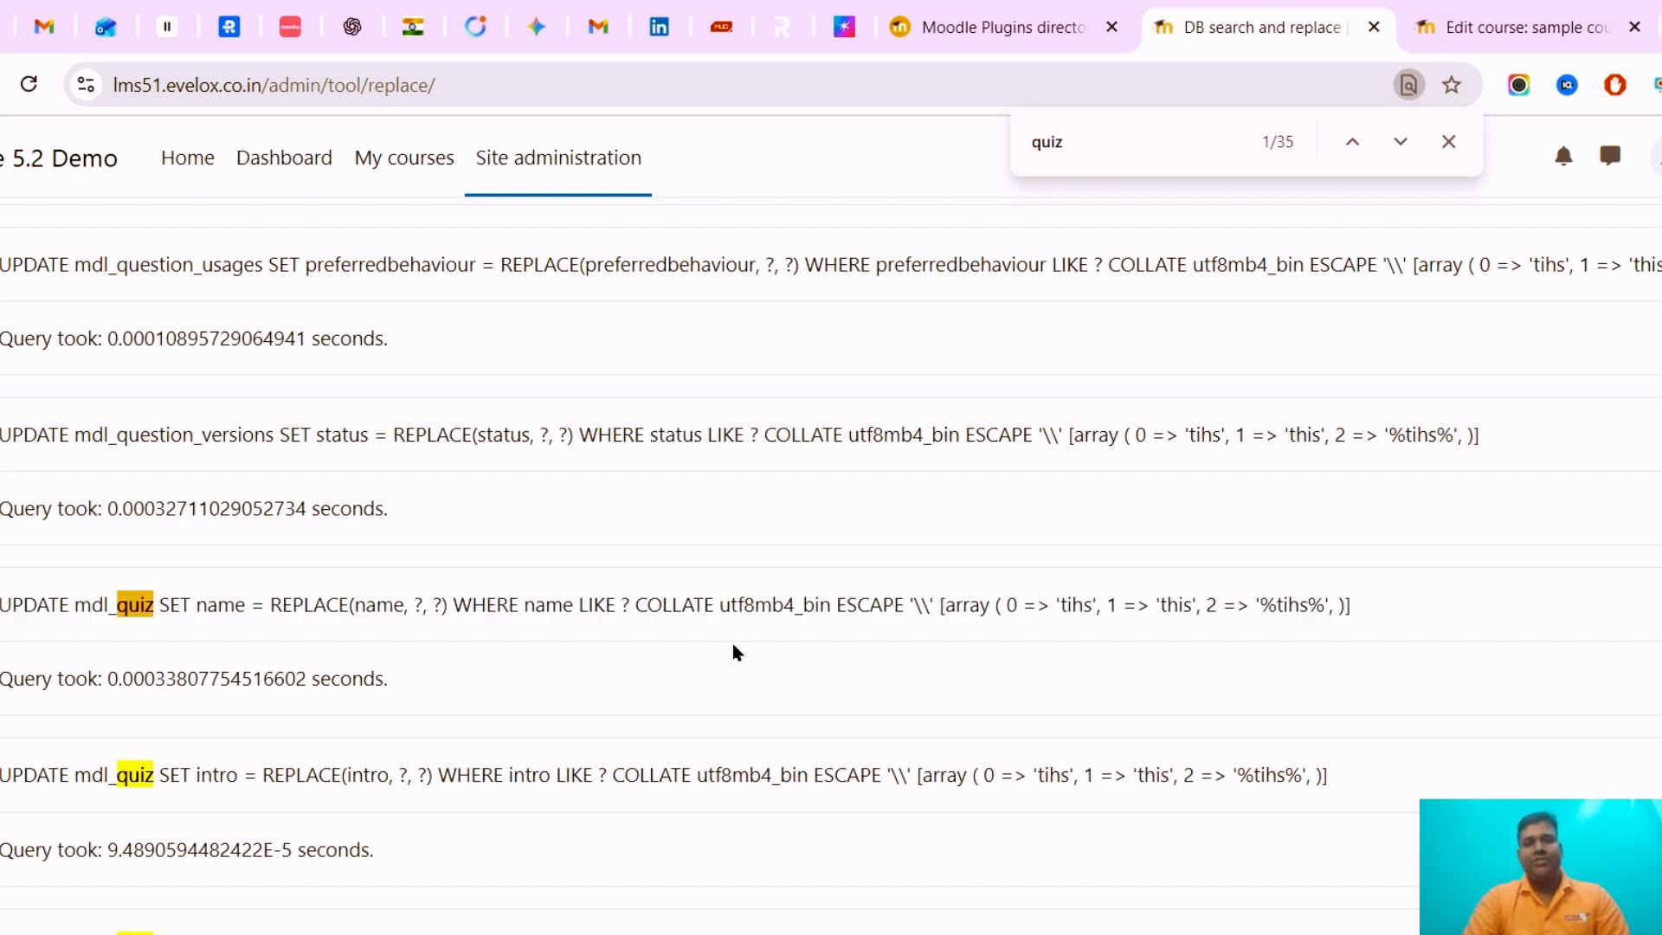
triple_click(561, 605)
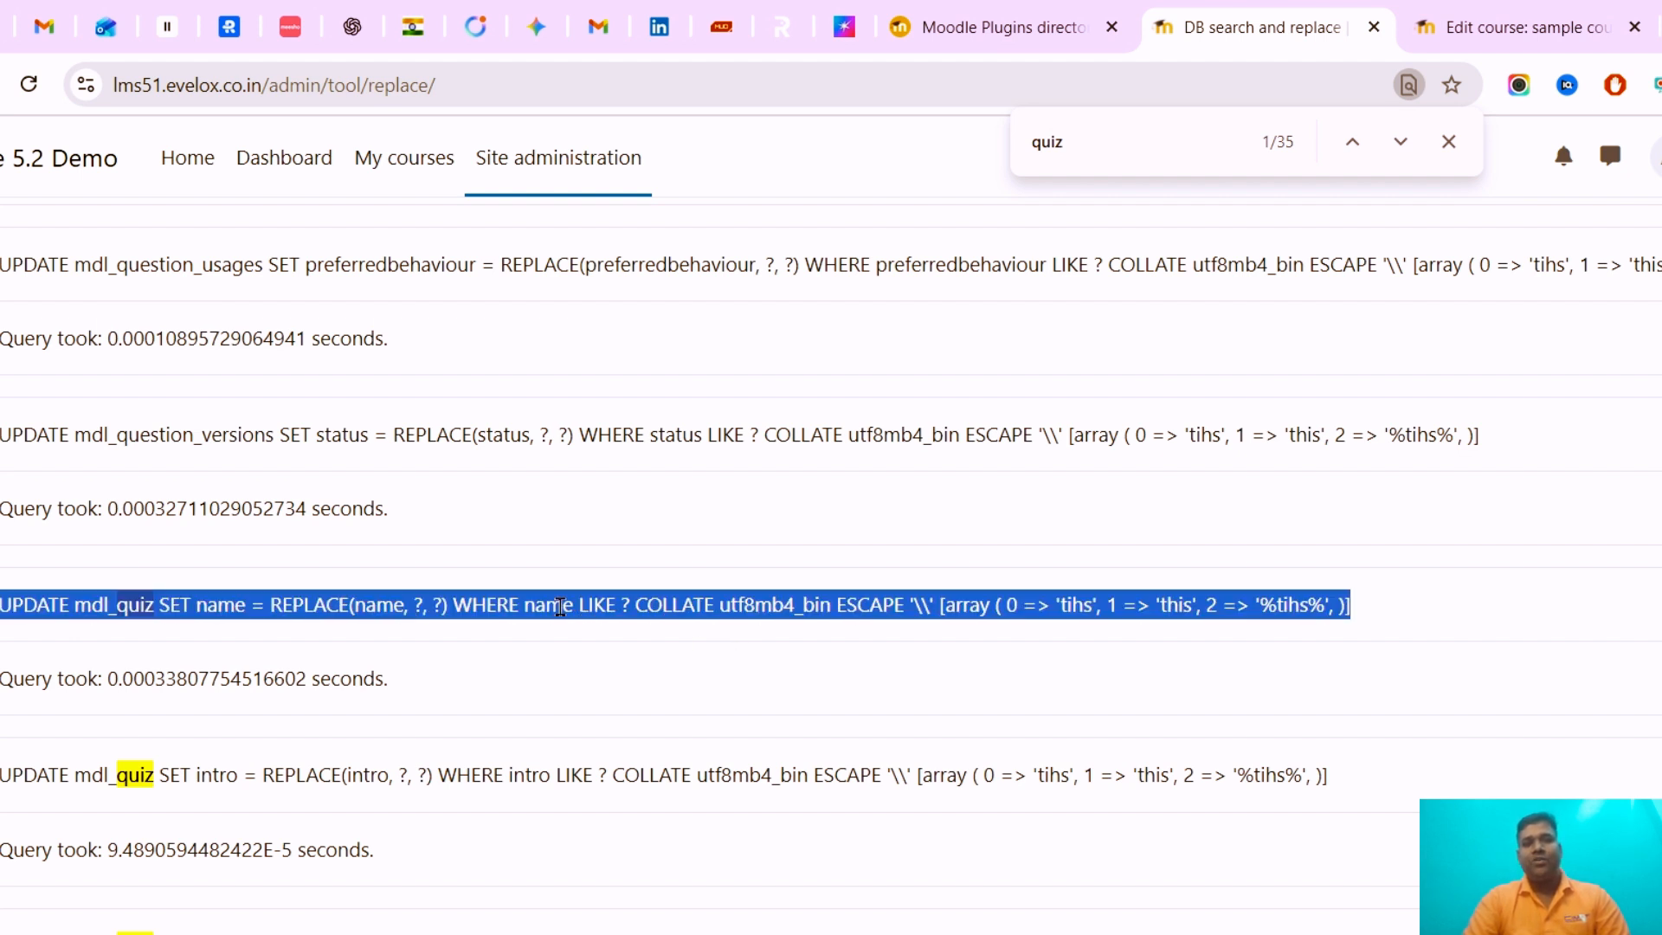
Find "mdl_page" in the replacement log, examine its name-field query and go to the end of the log
click(1145, 148)
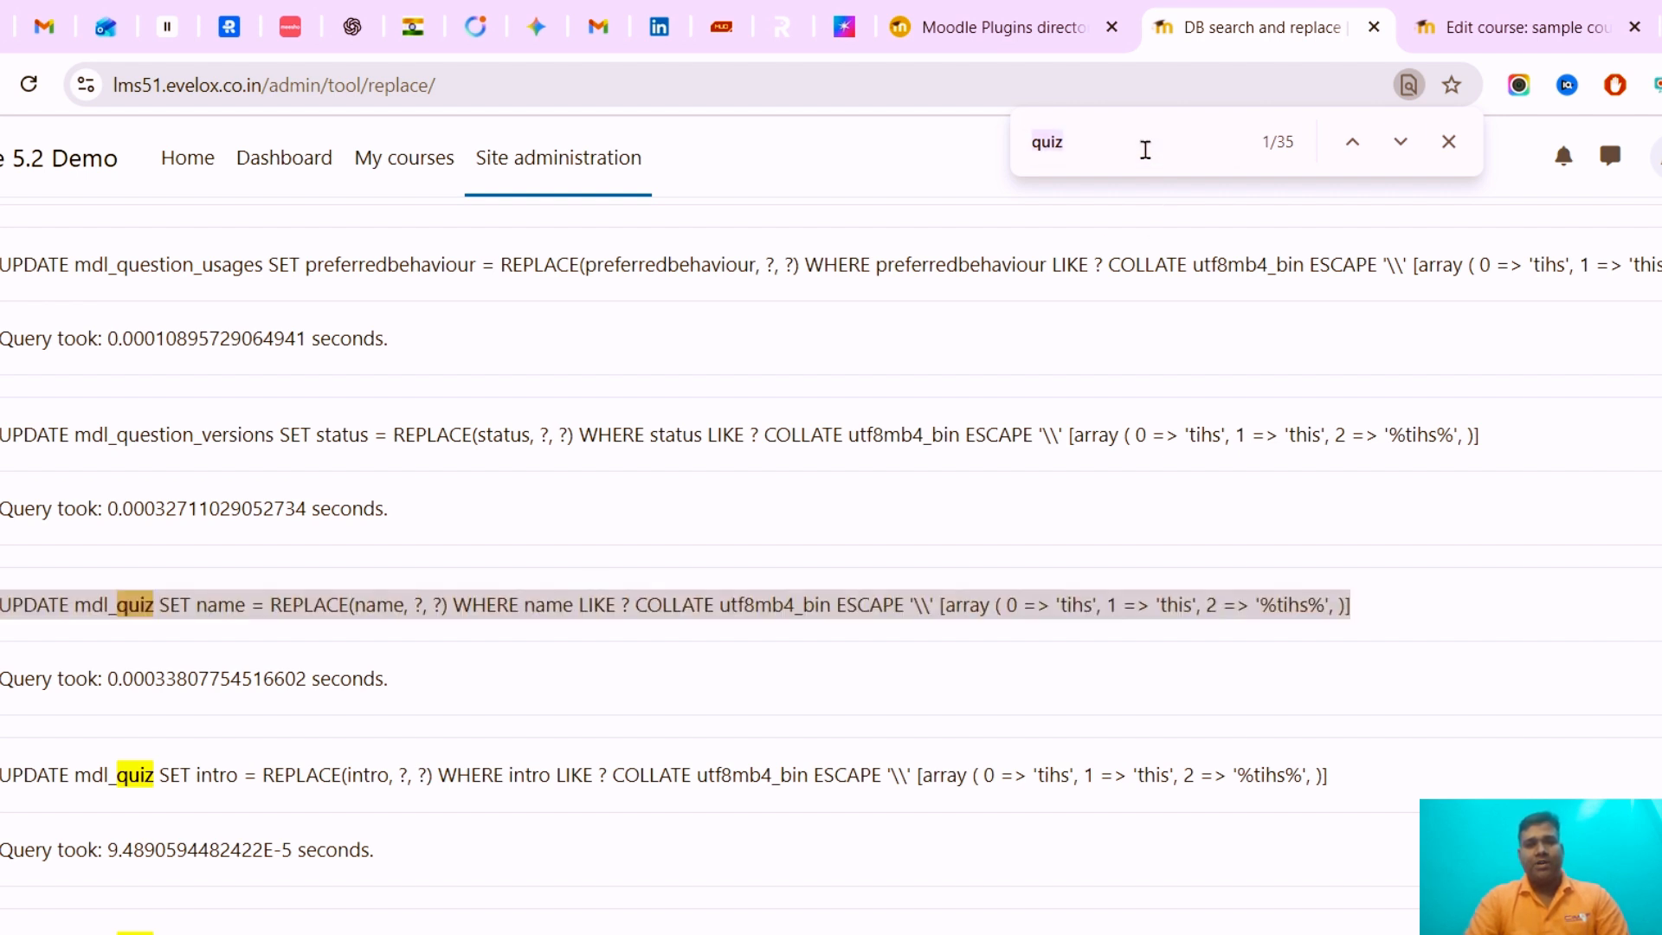
key(BackSpace)
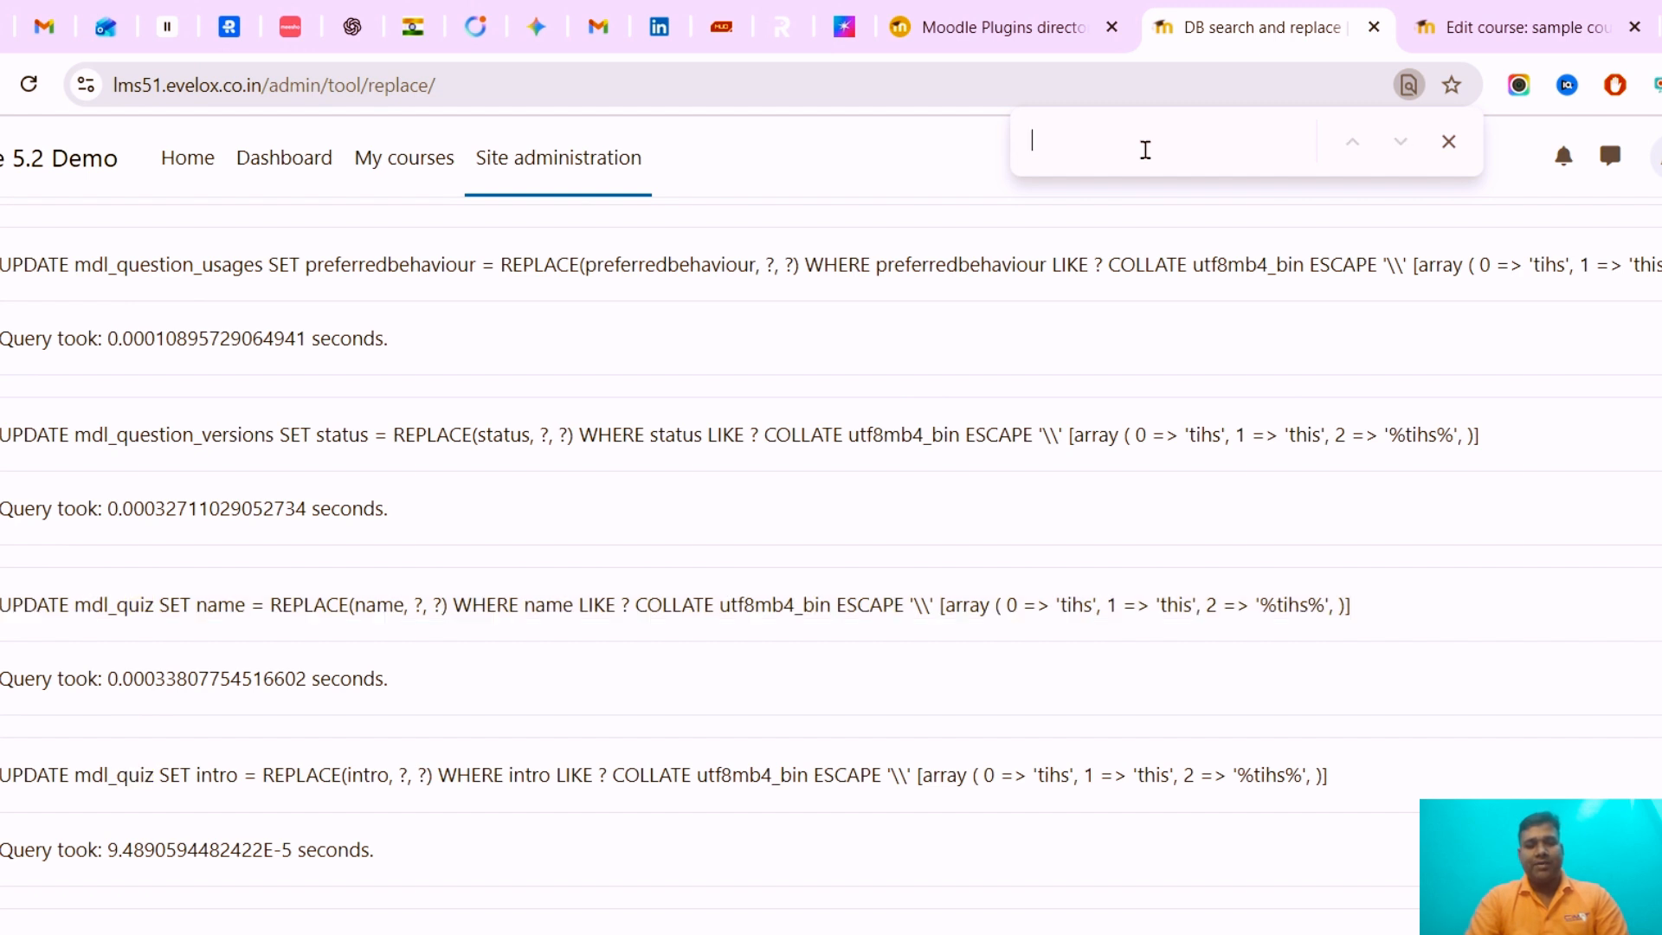
text(page)
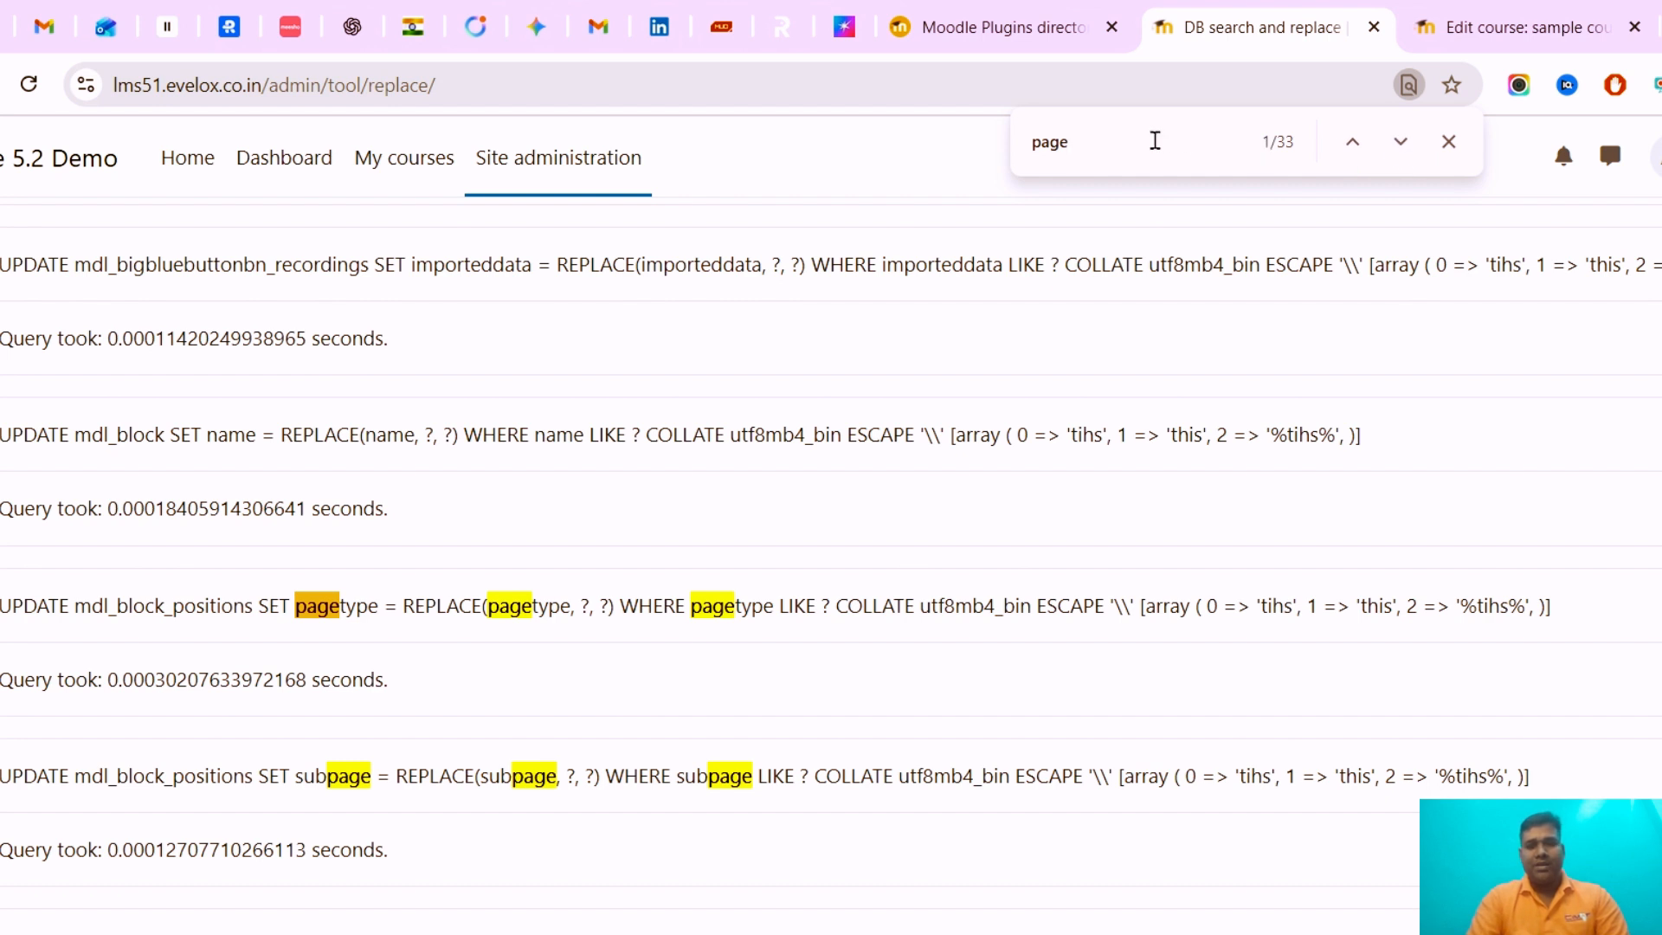
text(mdl_)
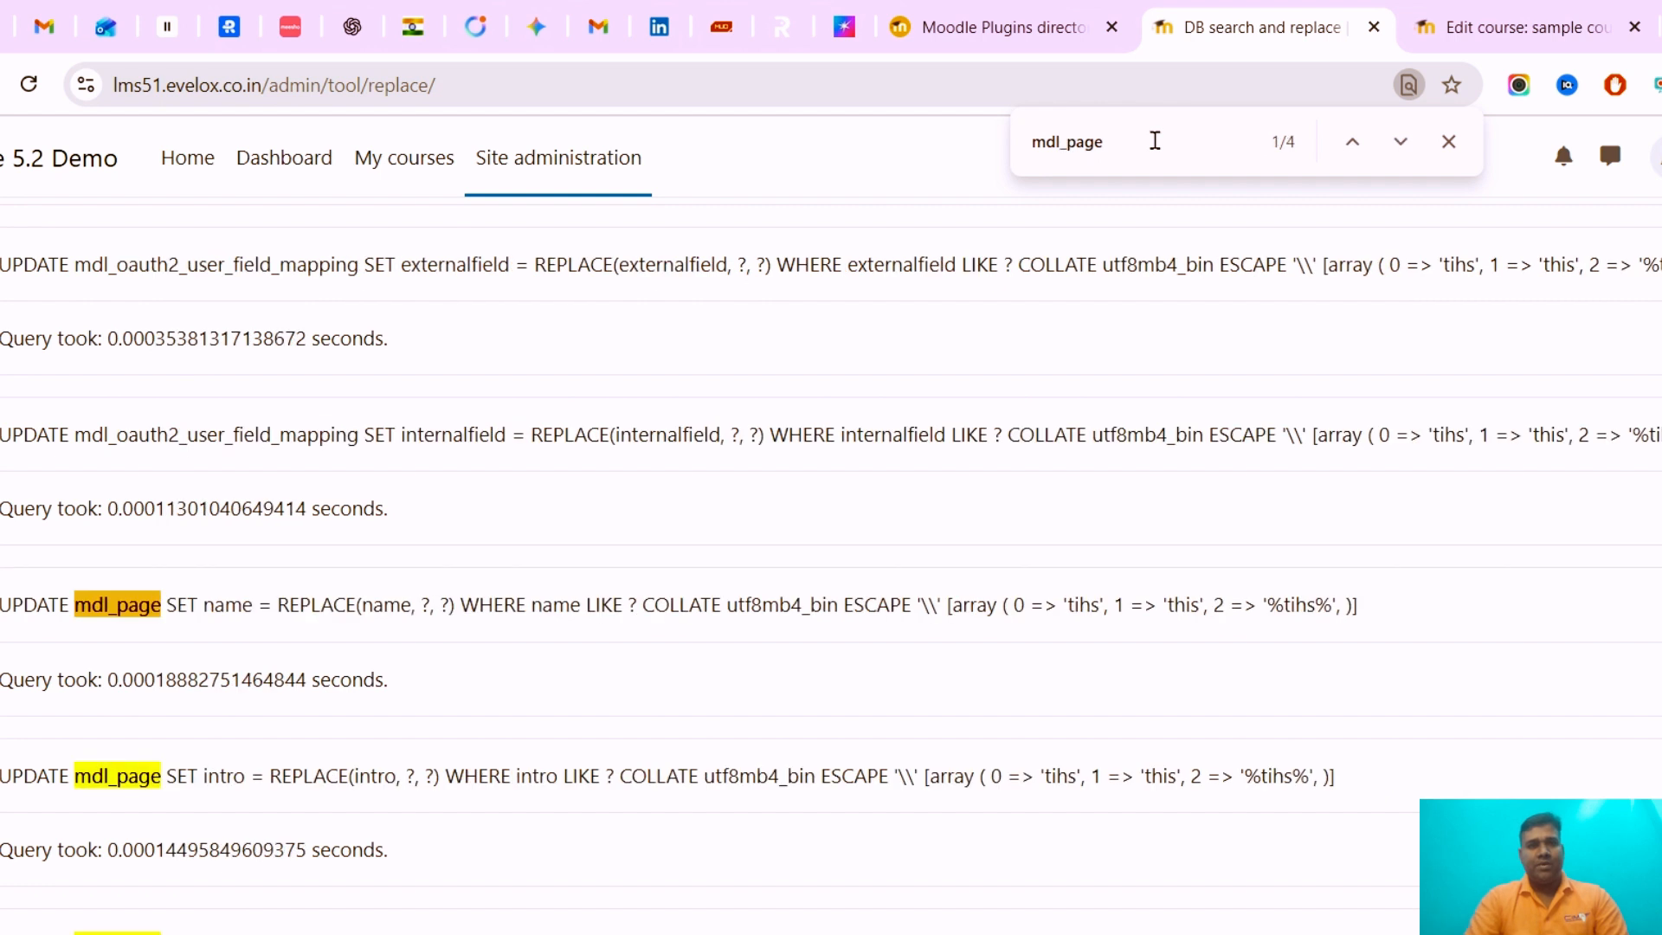
triple_click(351, 601)
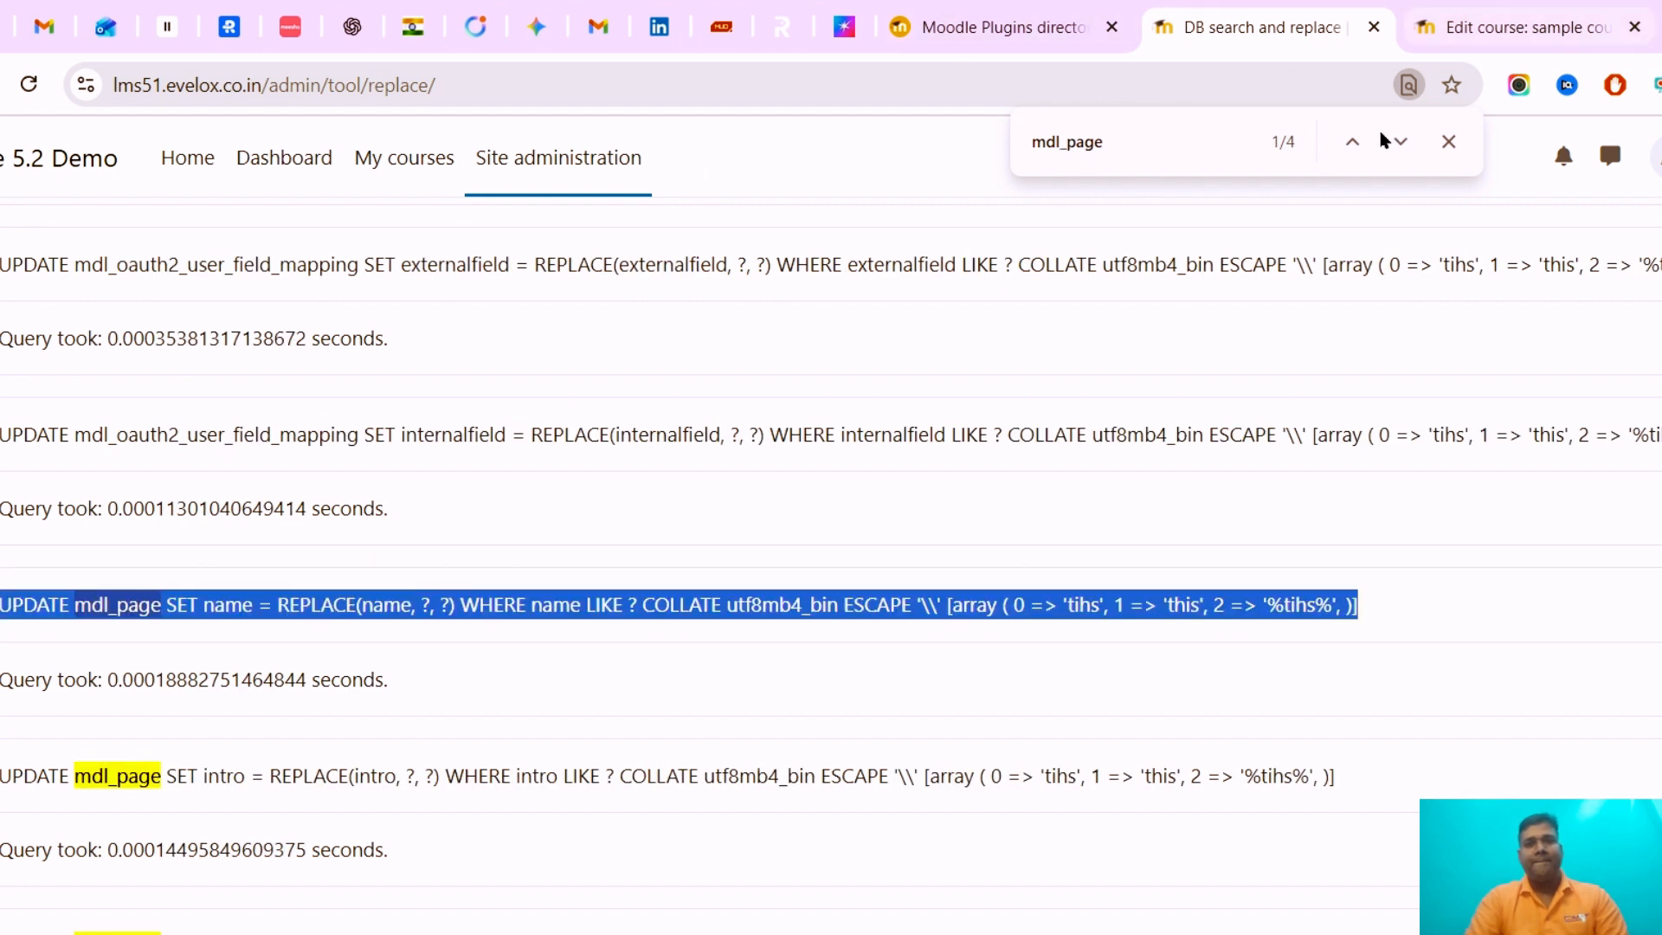
drag(1661, 779, 1661, 934)
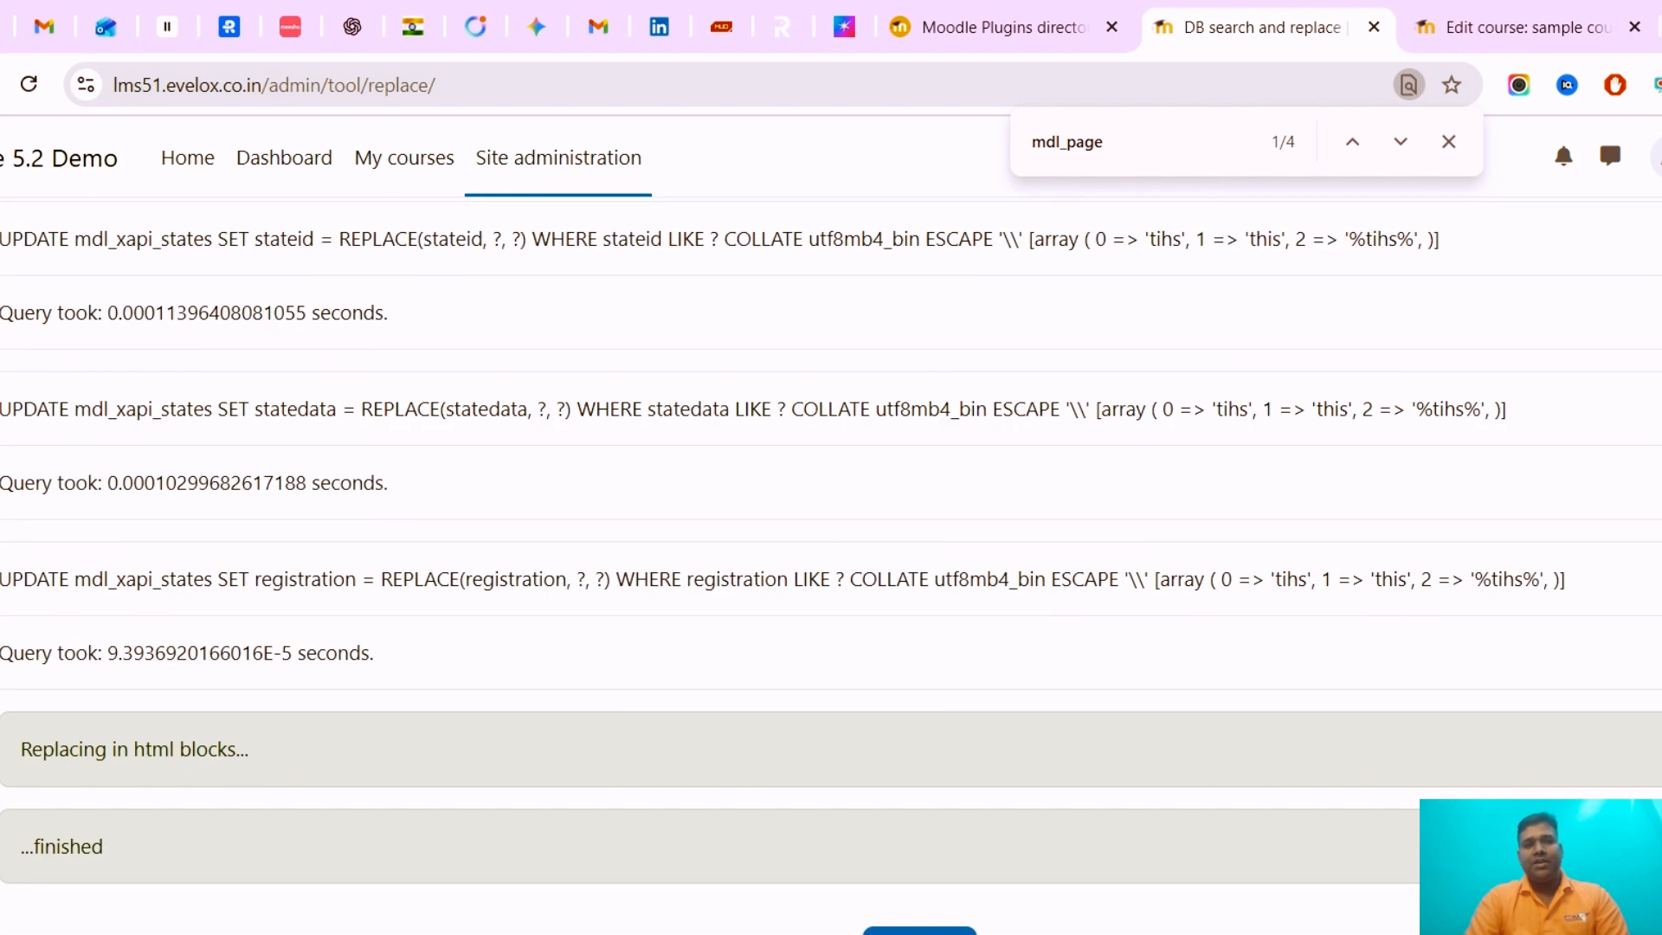
Check the end of the replacement log, continue to the site administration notifications and return to the sample course
triple_click(69, 844)
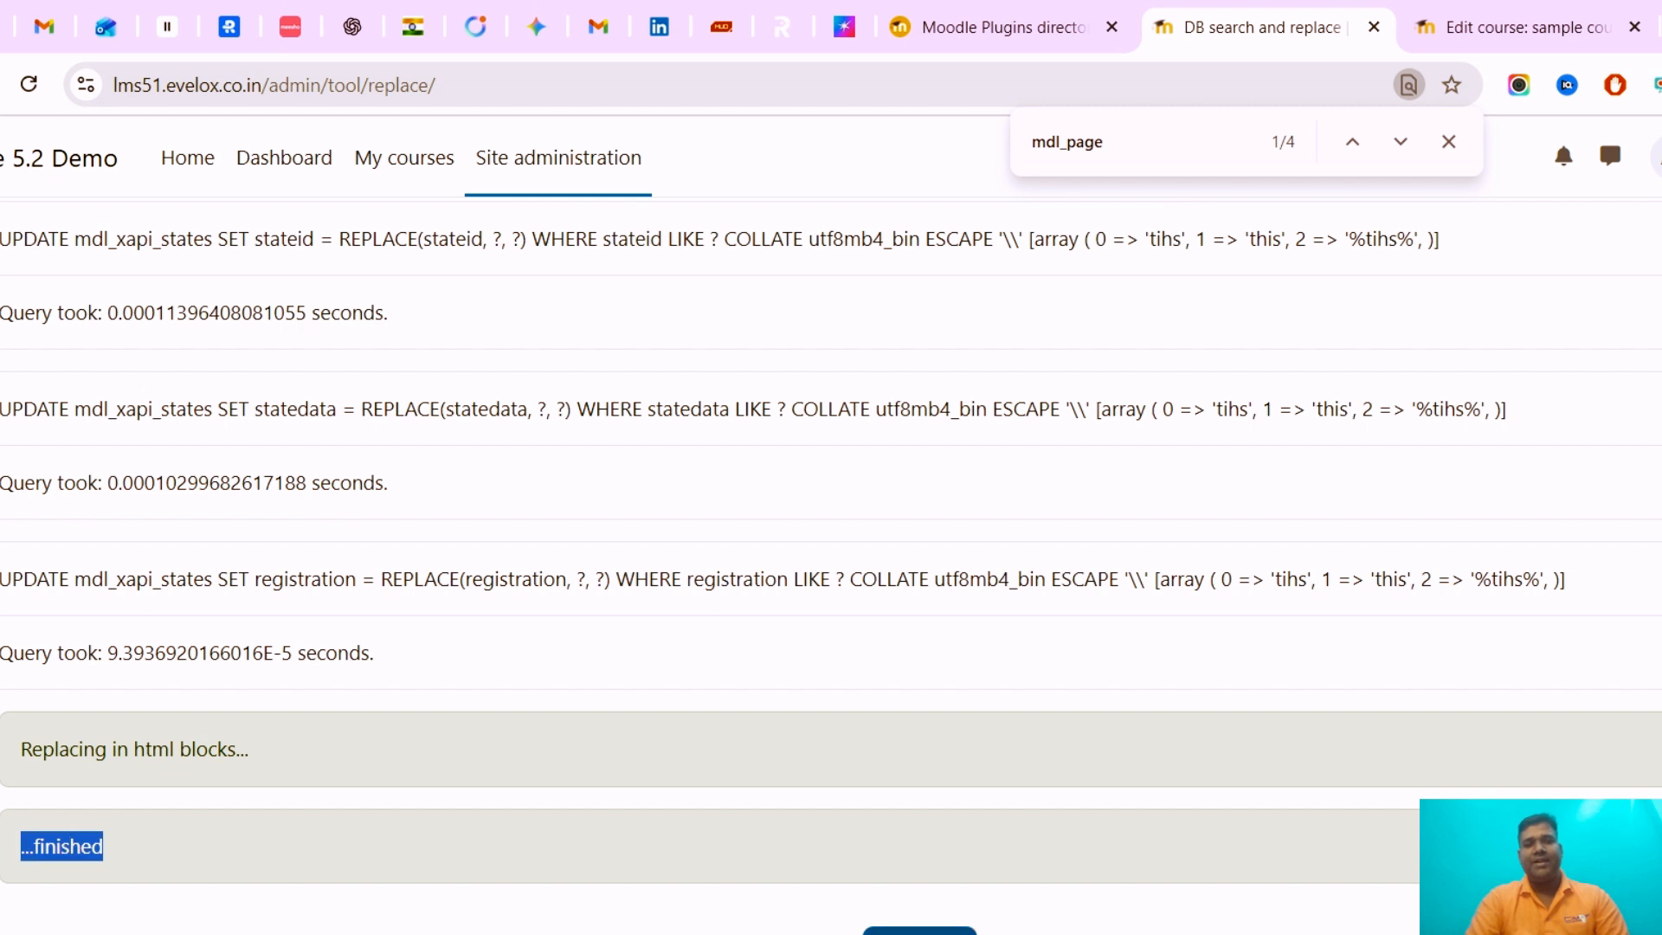
key(F5)
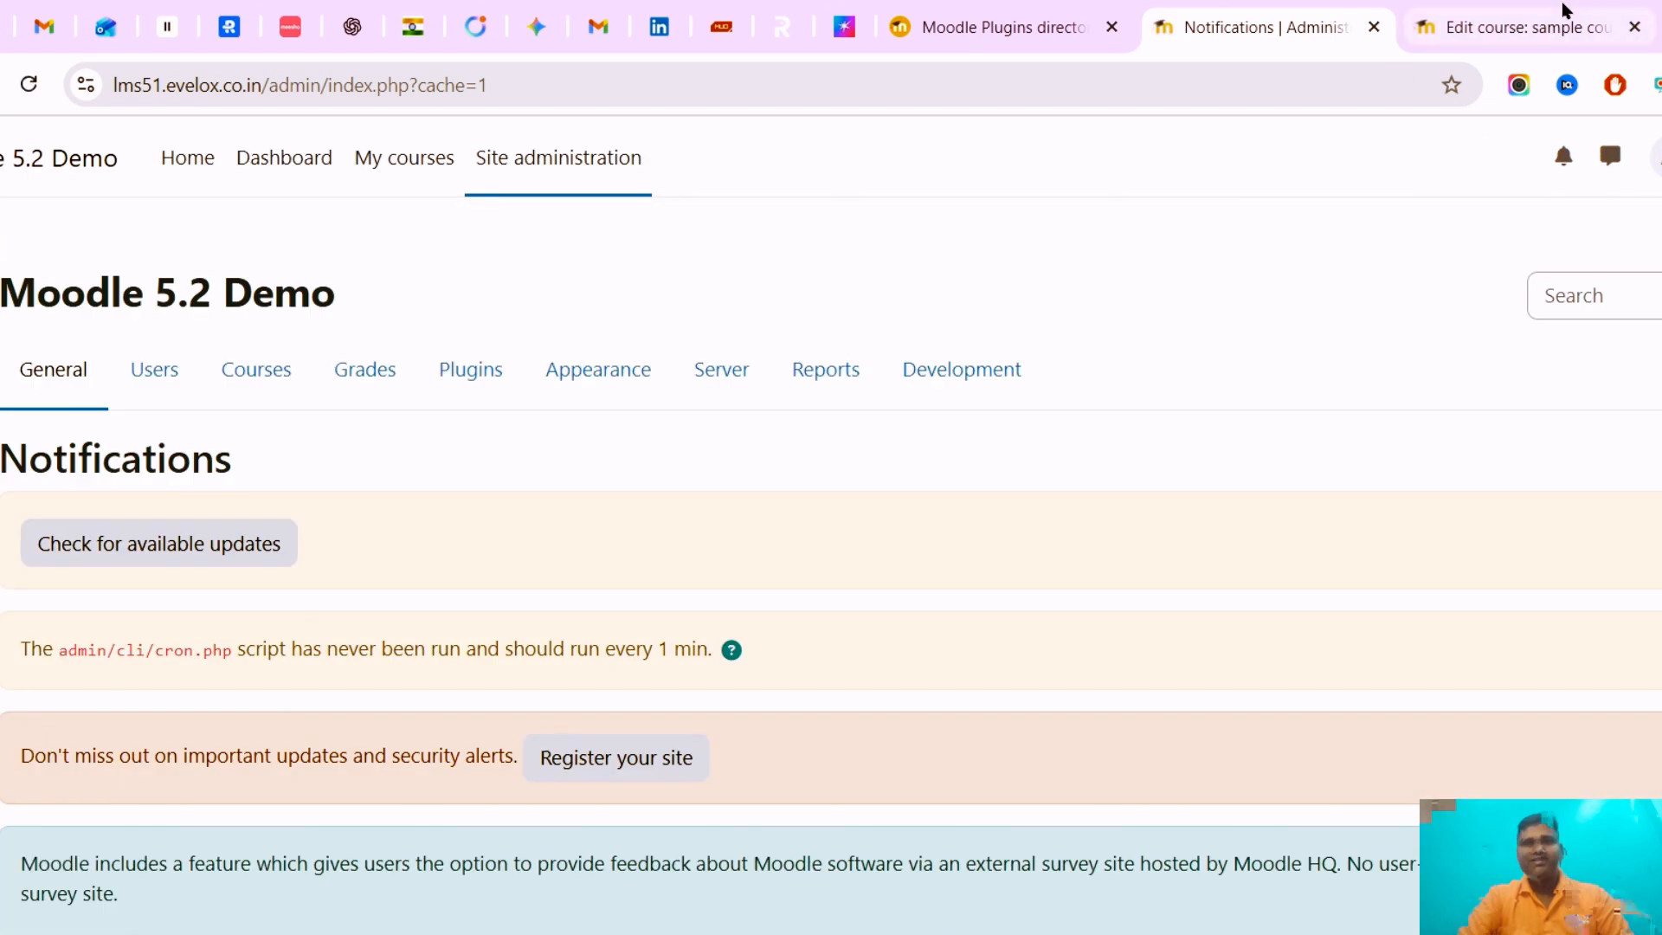
click(1565, 12)
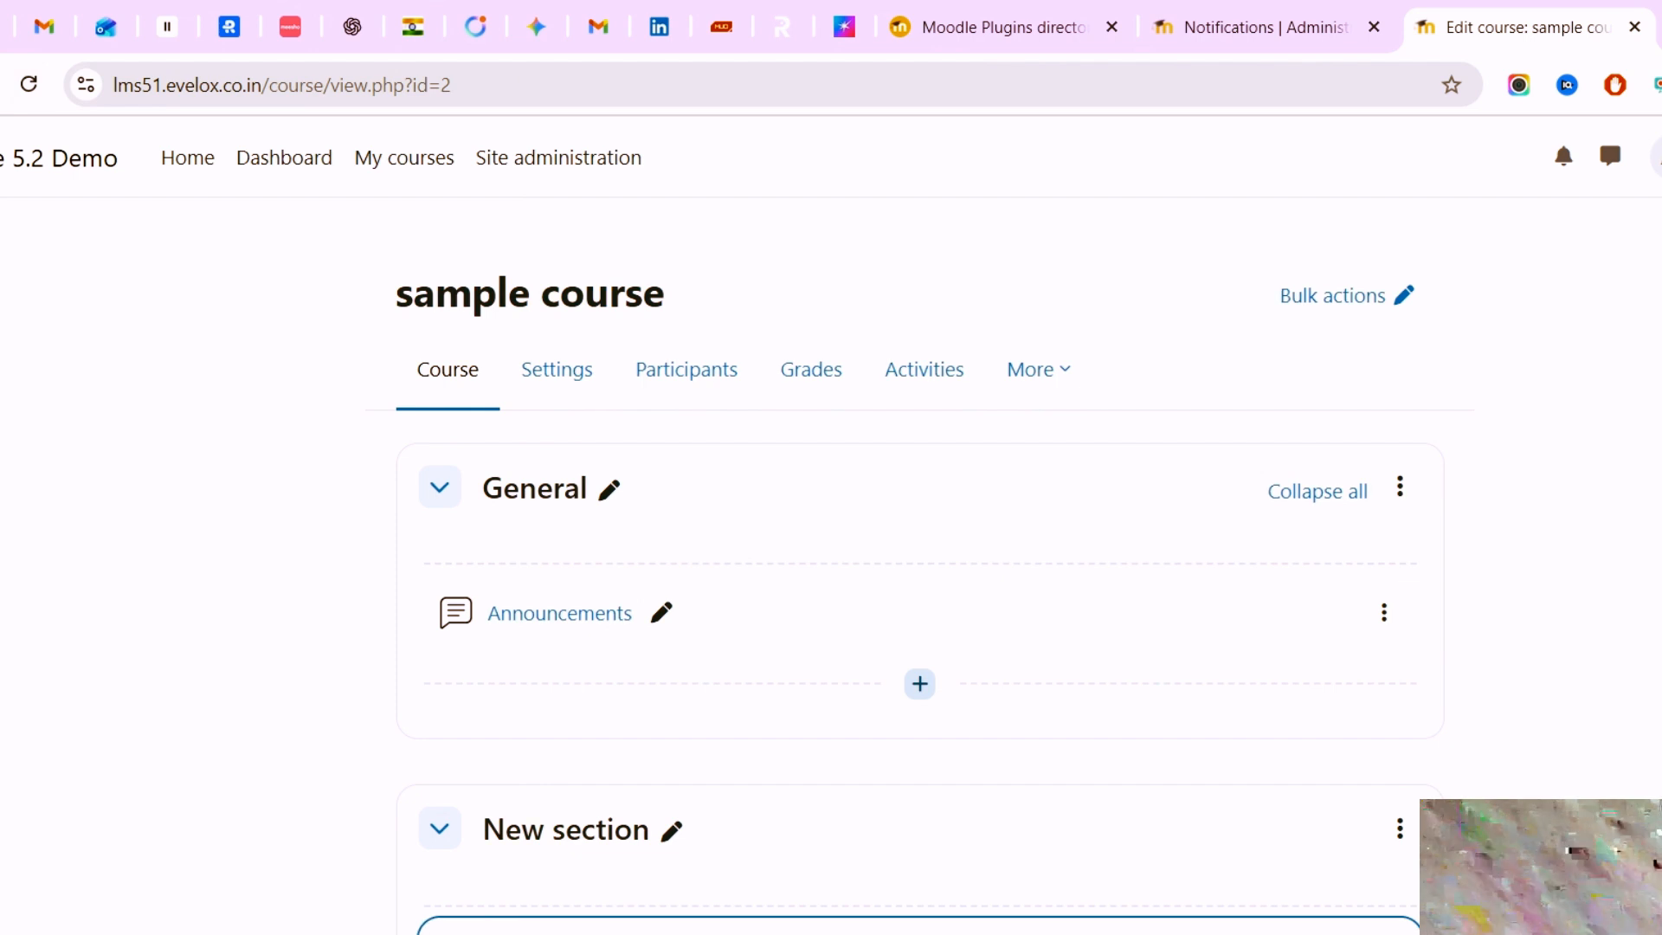
Open the sample page from the course's New section and check the first word of its title
click(576, 932)
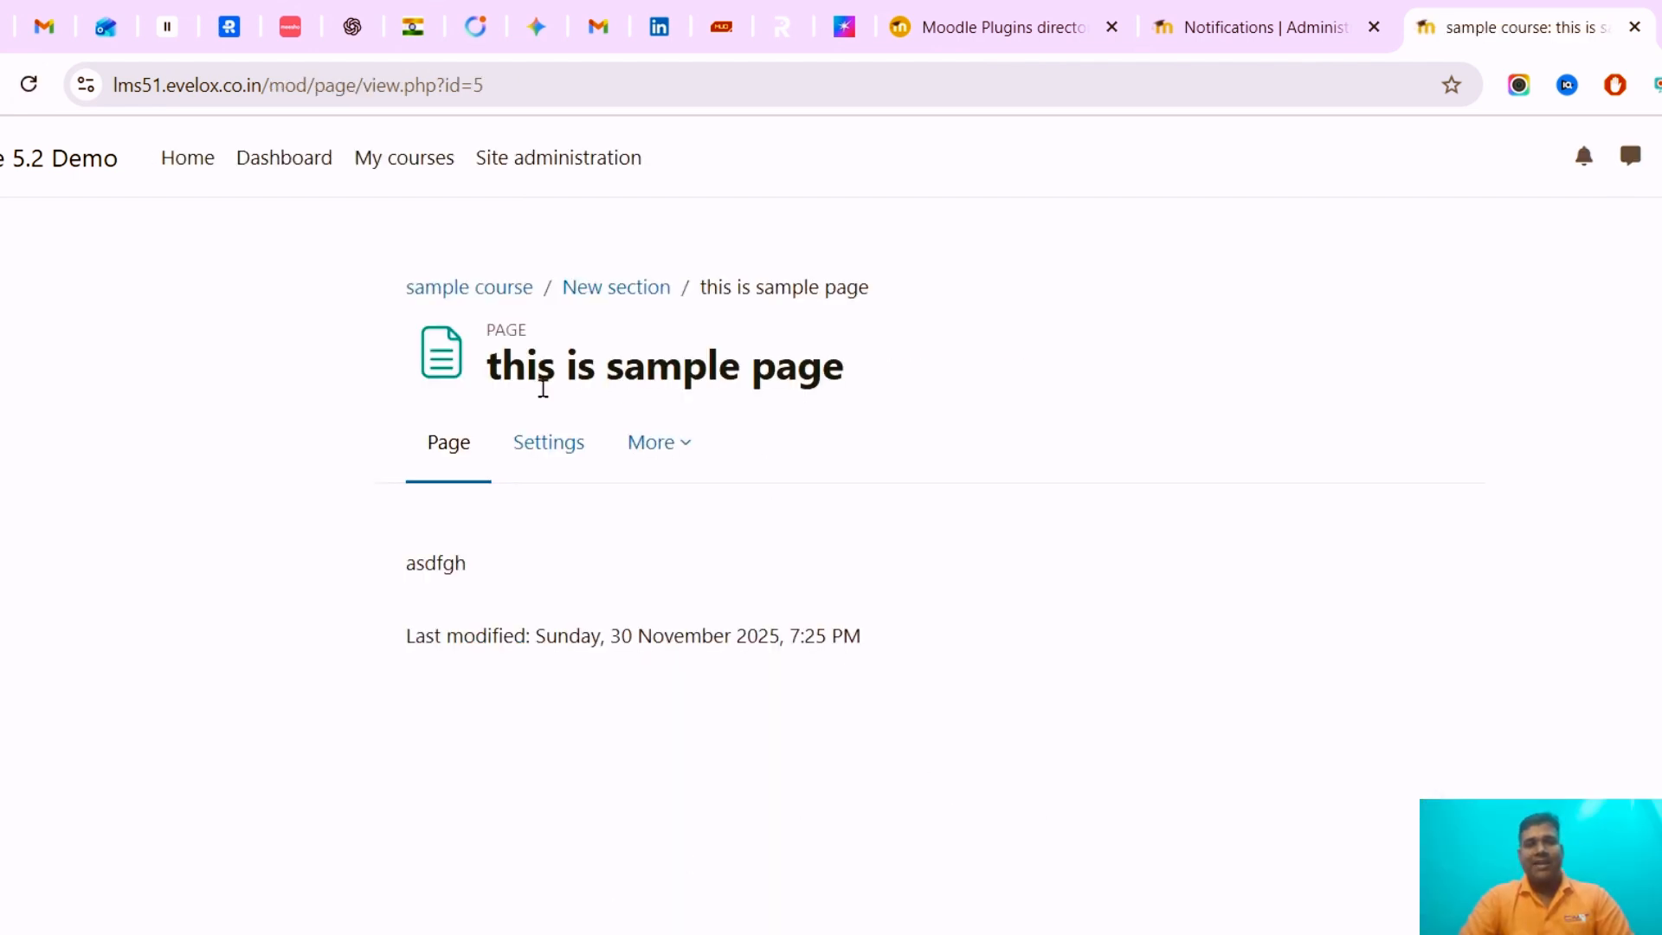
double_click(515, 362)
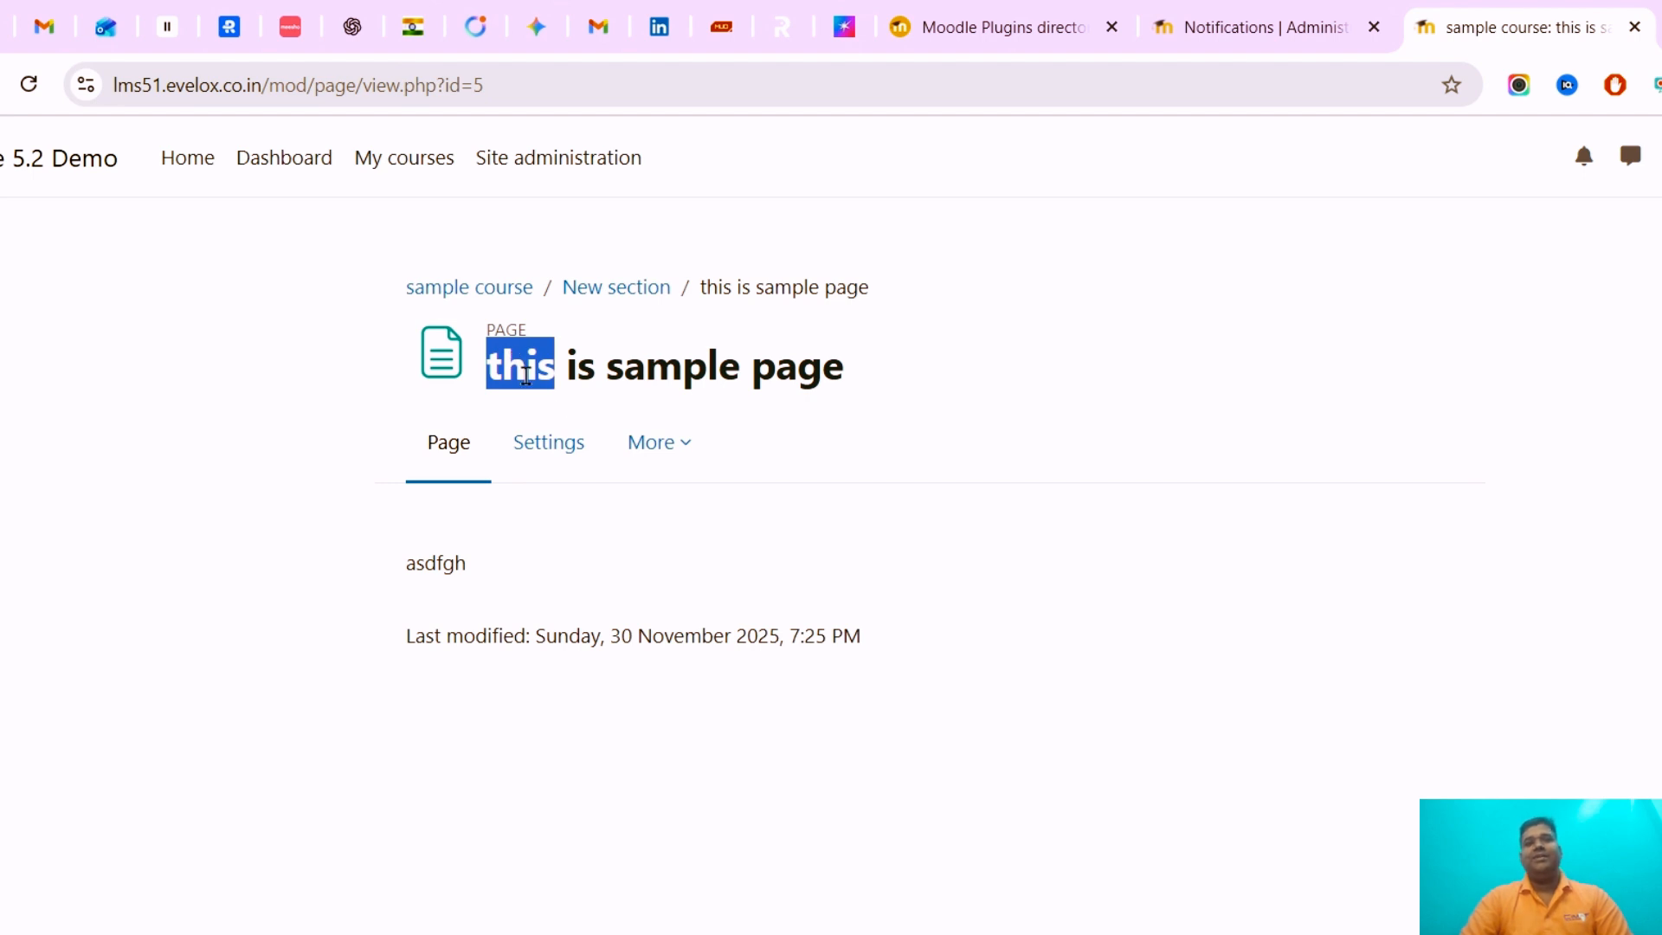
click(1217, 482)
Search the sample page for the misspelling "tihs" and check the first word of the heading again
key(ctrl+f)
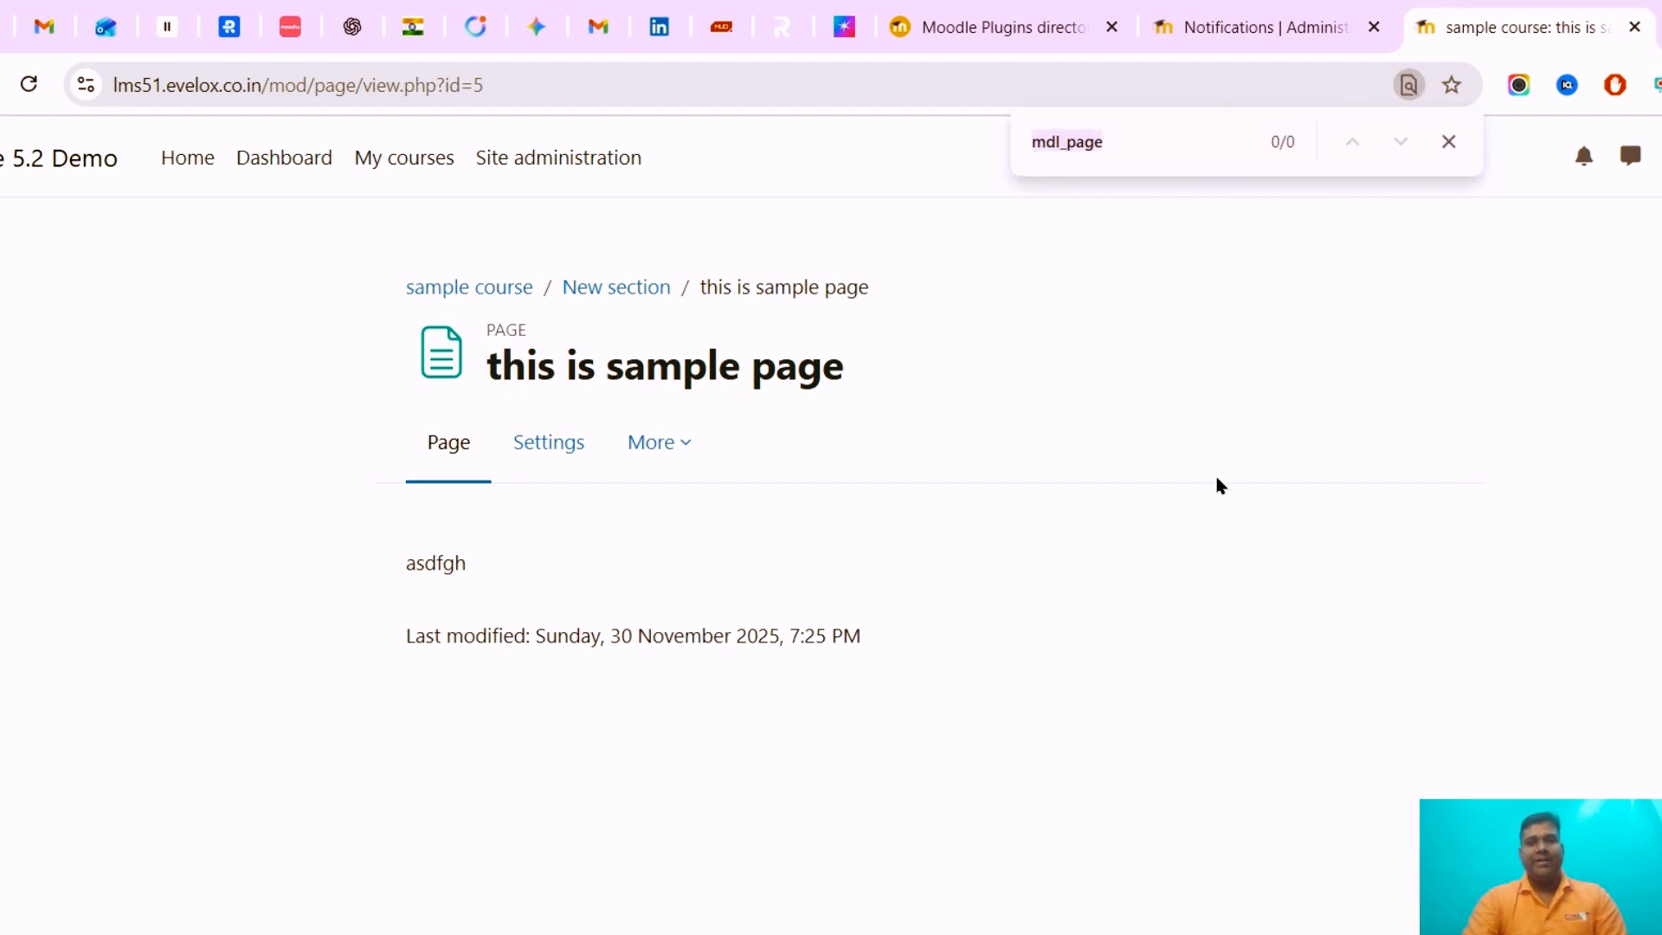
text(tihs quiz)
key(BackSpace)
key(BackSpace)
key(BackSpace)
key(BackSpace)
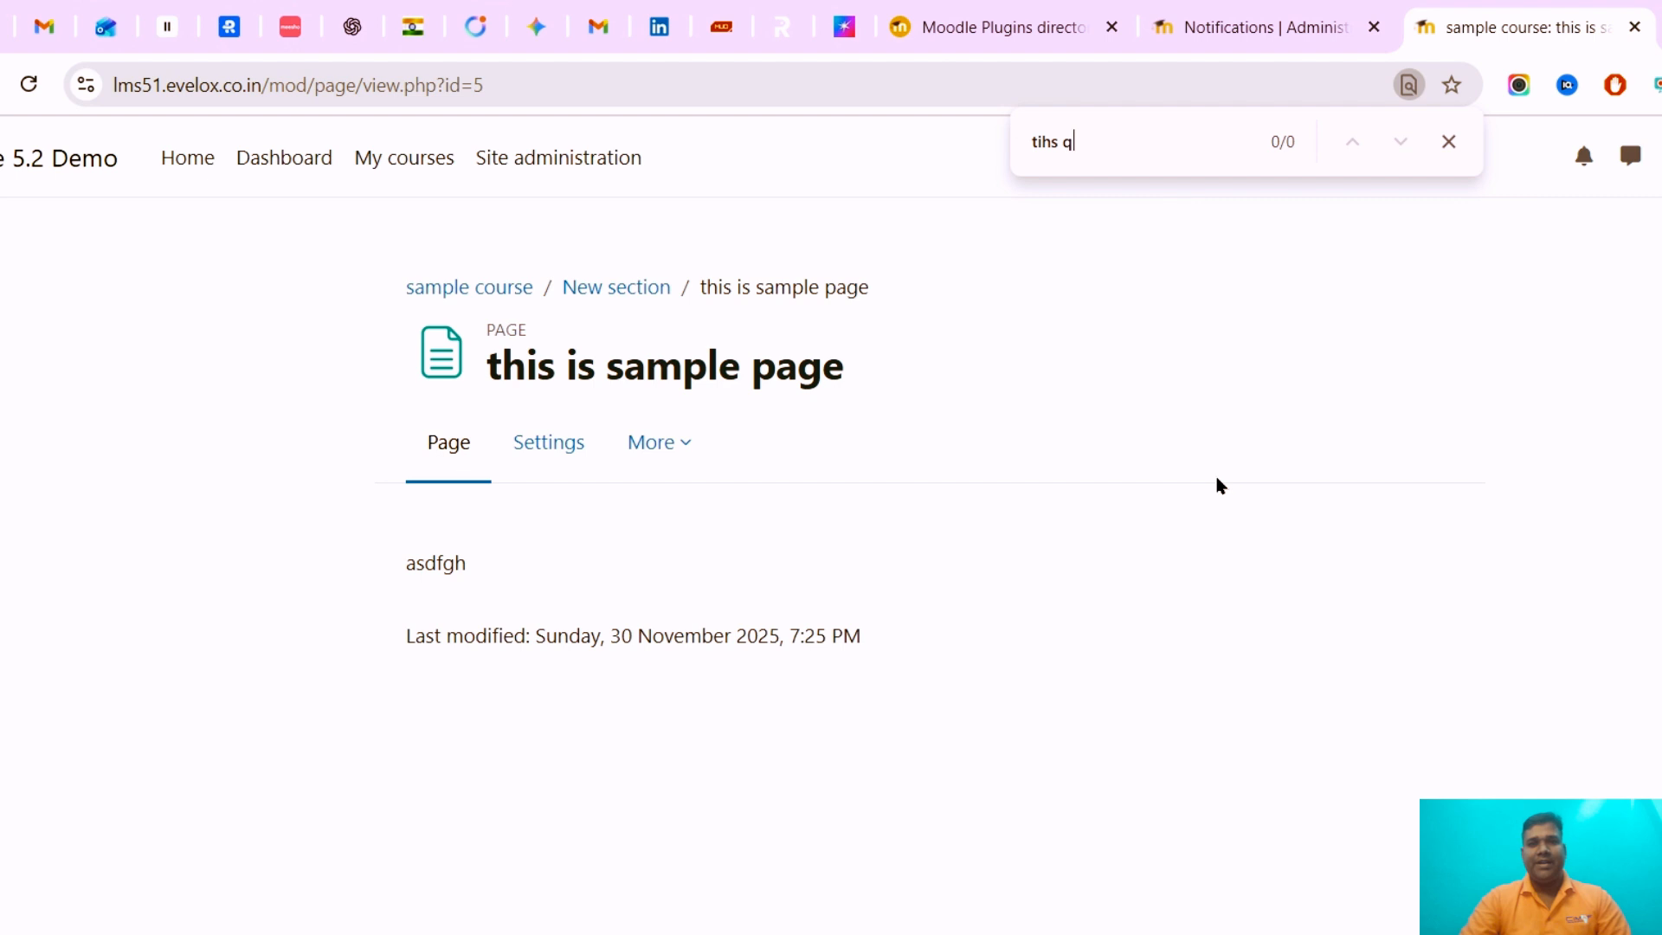
double_click(530, 366)
Open the sample page's settings and check the spelling in its Name and Description fields
click(545, 452)
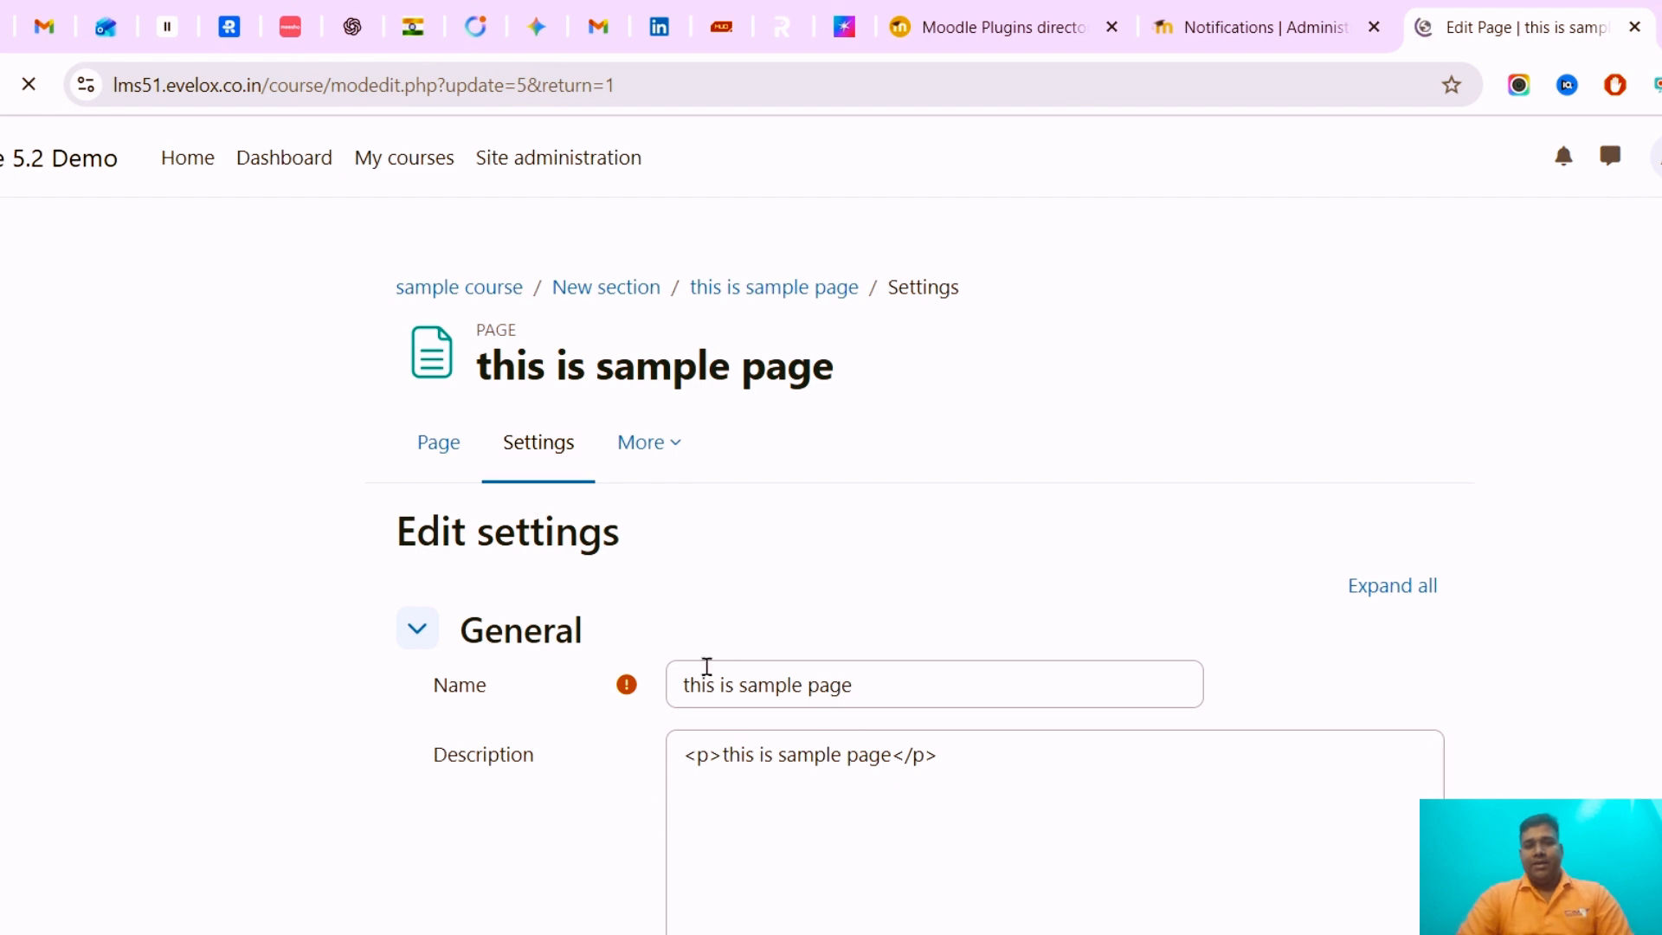
triple_click(702, 682)
double_click(698, 683)
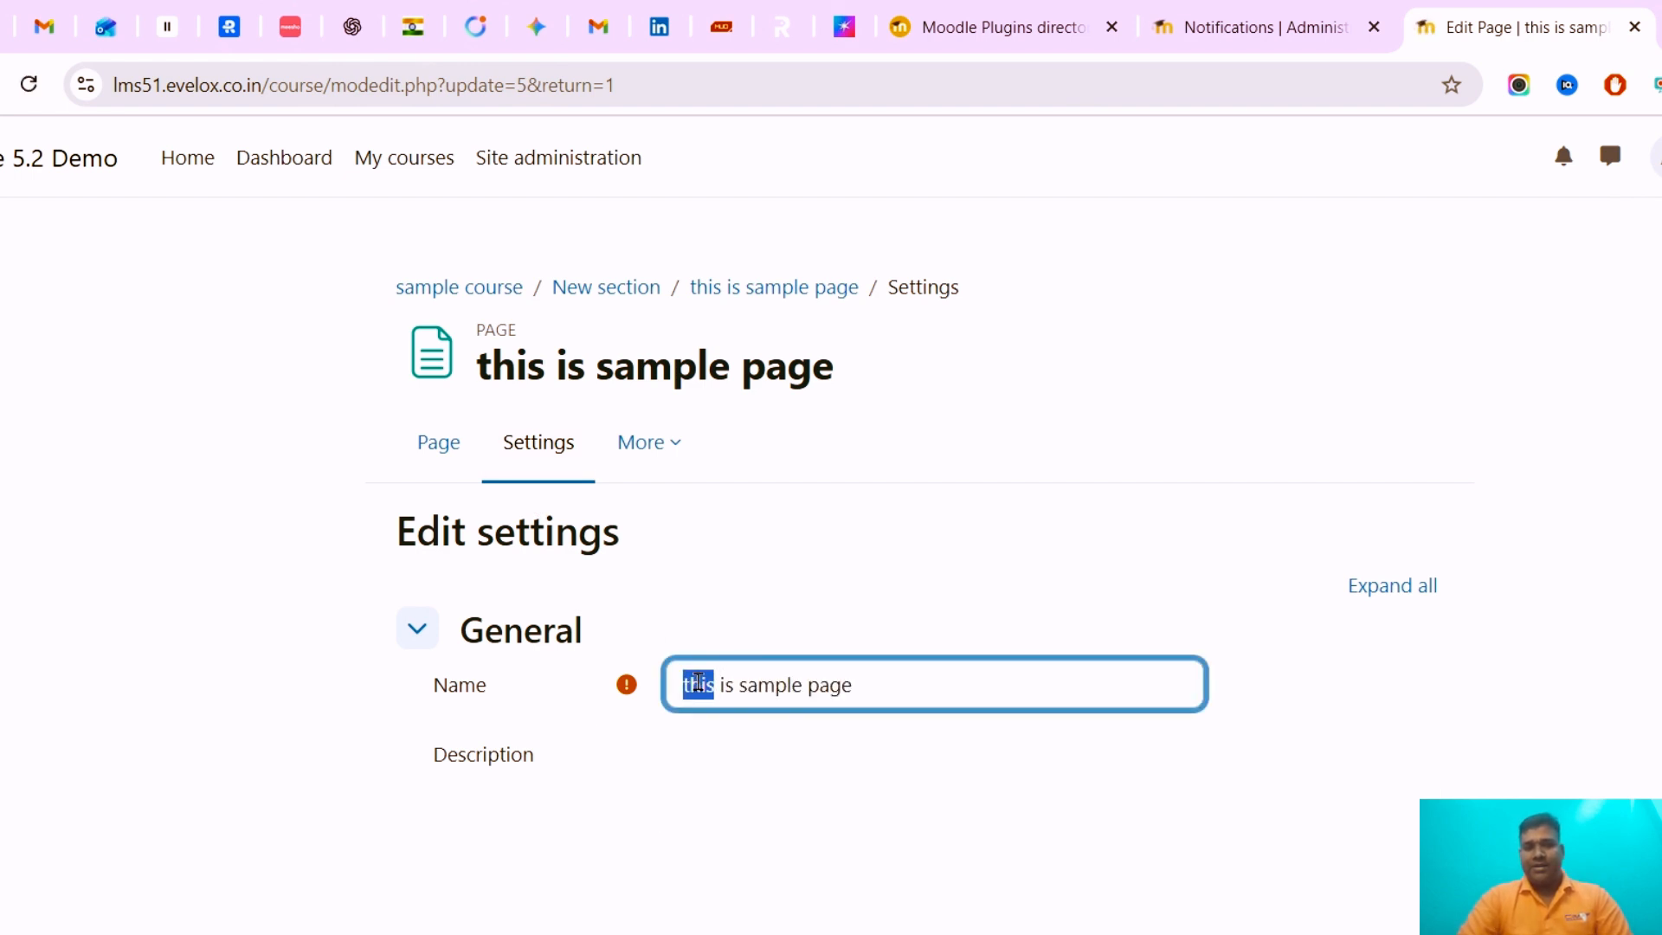
click(775, 815)
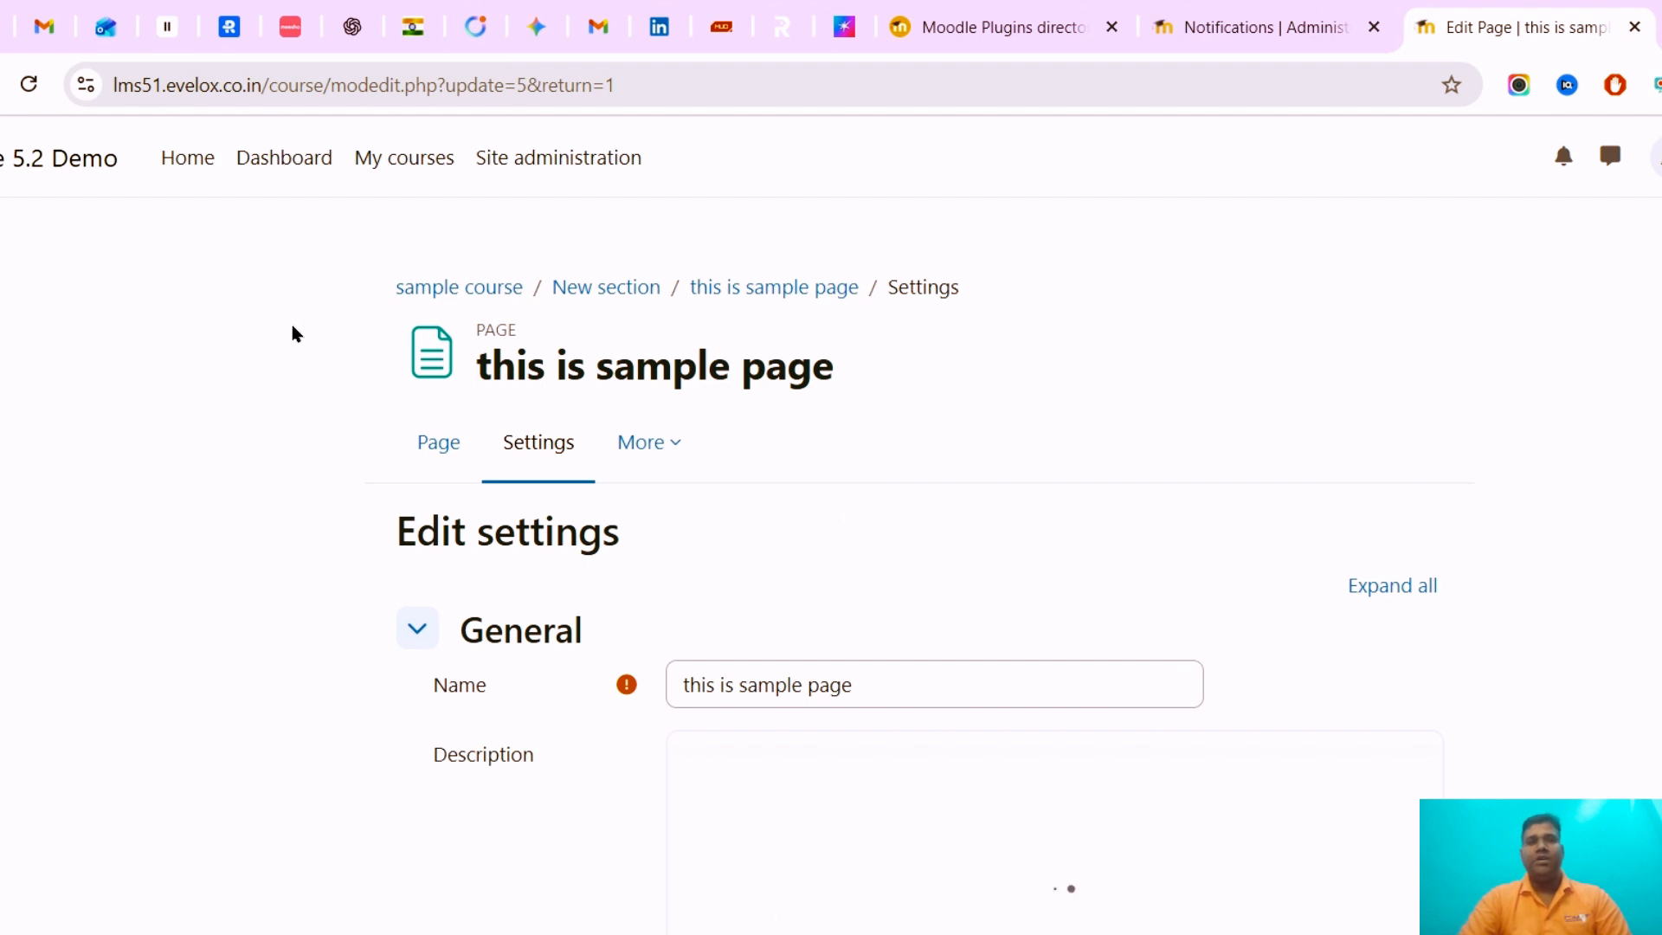
Go back to the sample course and check the name and description in the quiz section's settings, then leave them
key(alt+Left)
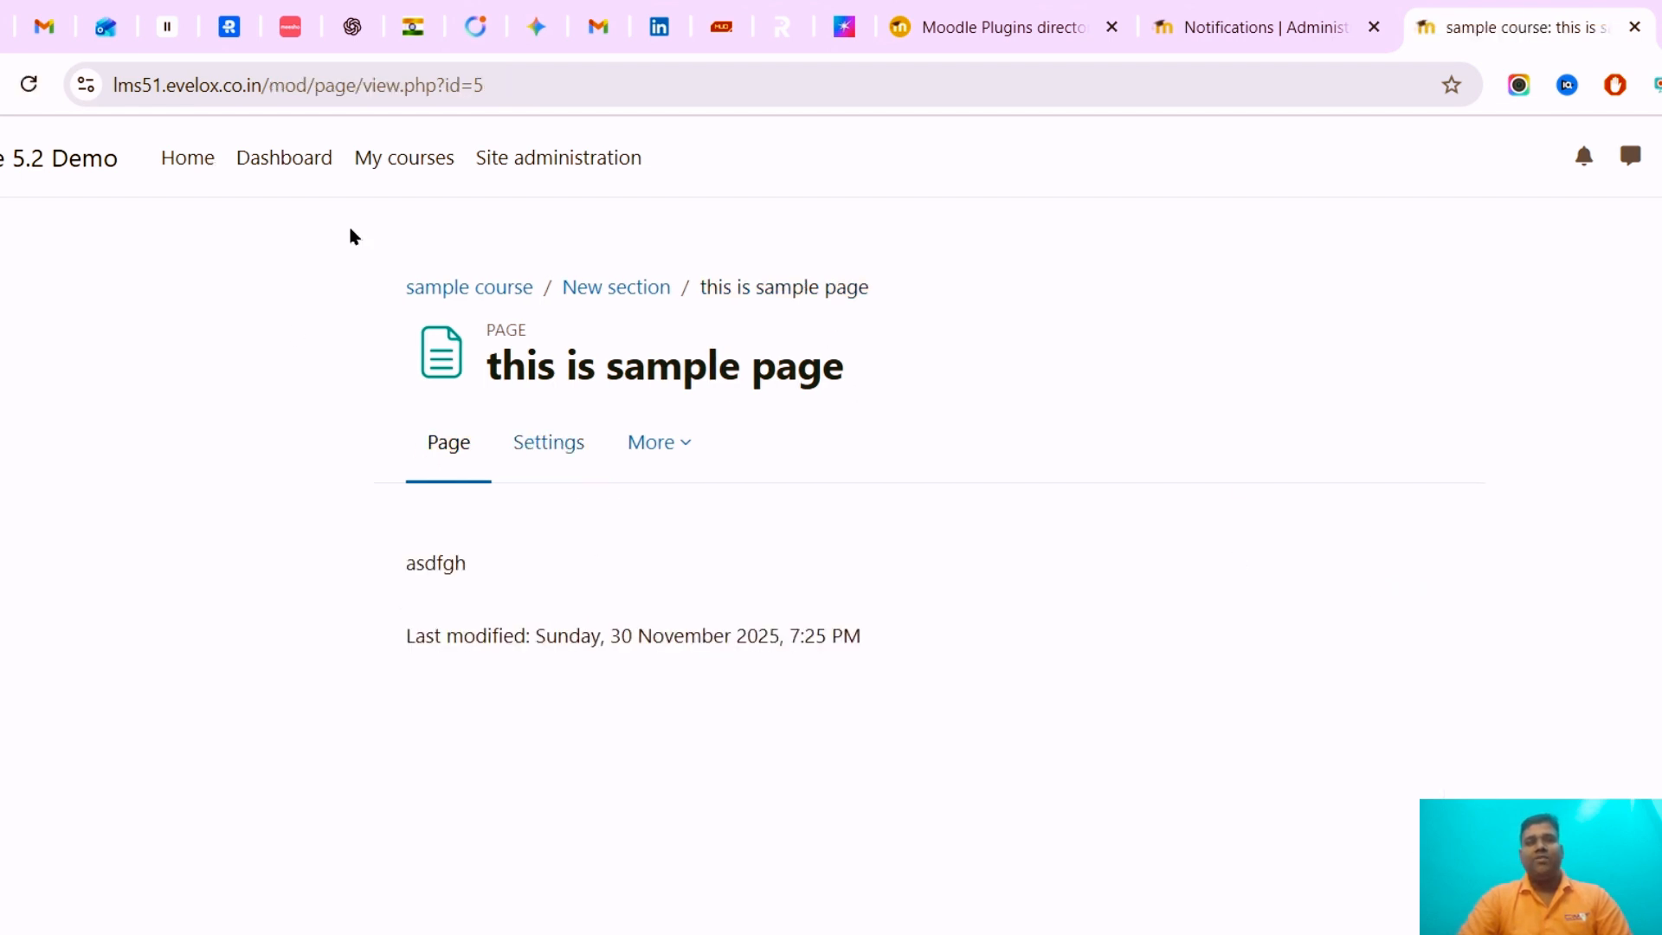
click(464, 289)
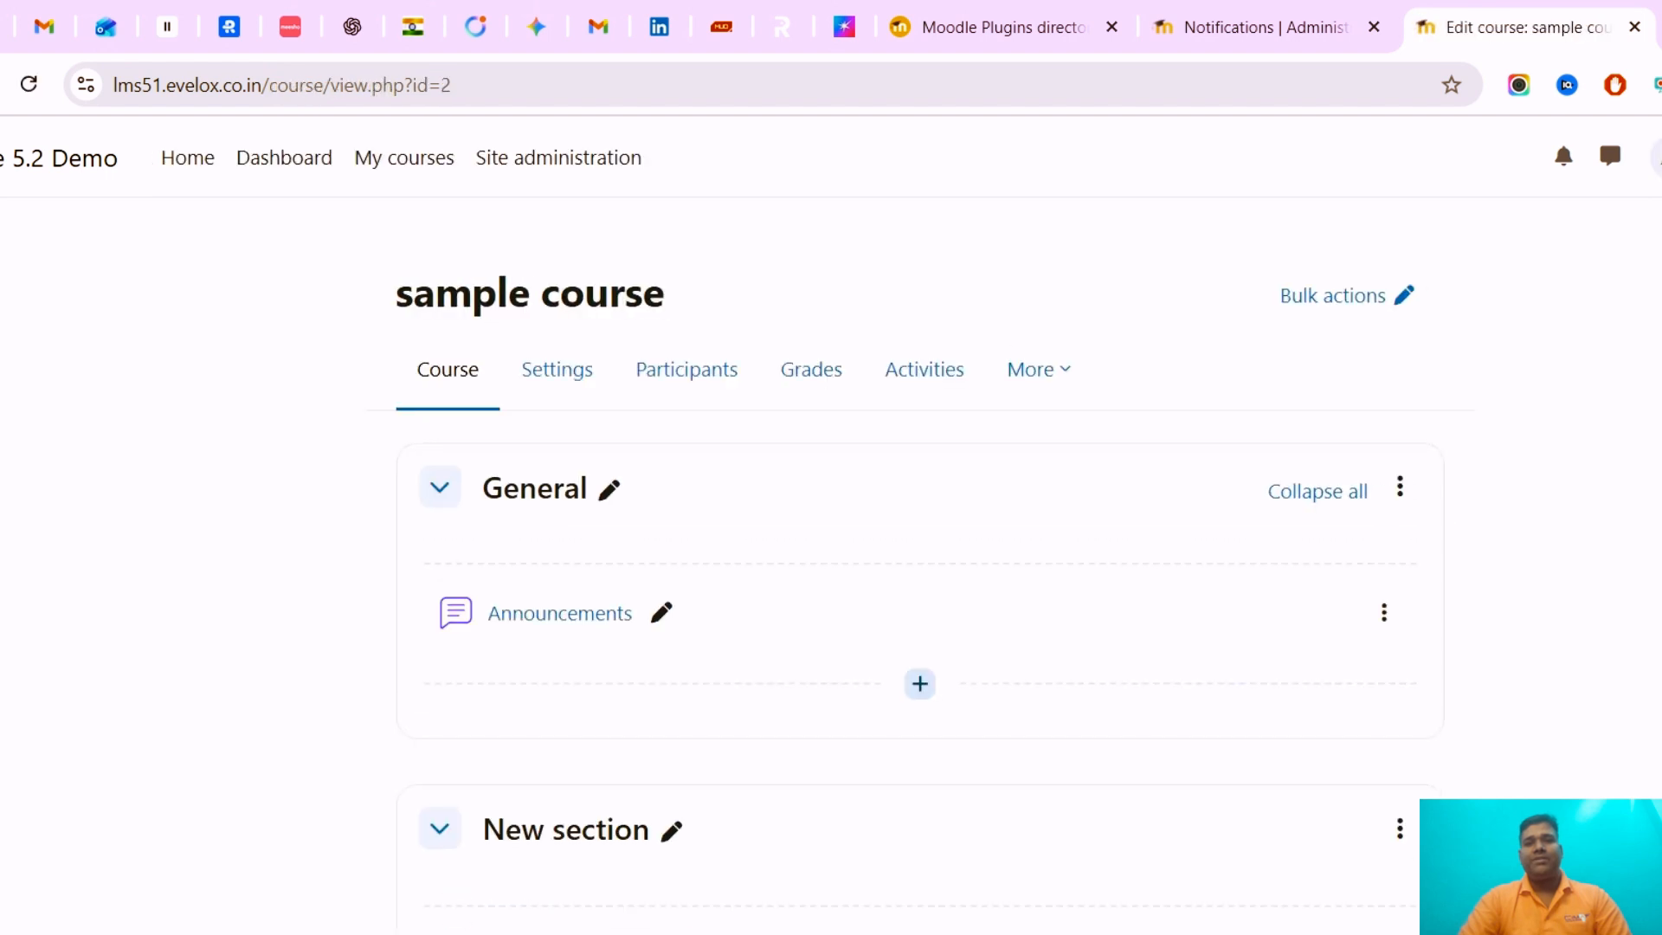
scroll(983, 623, down, 7)
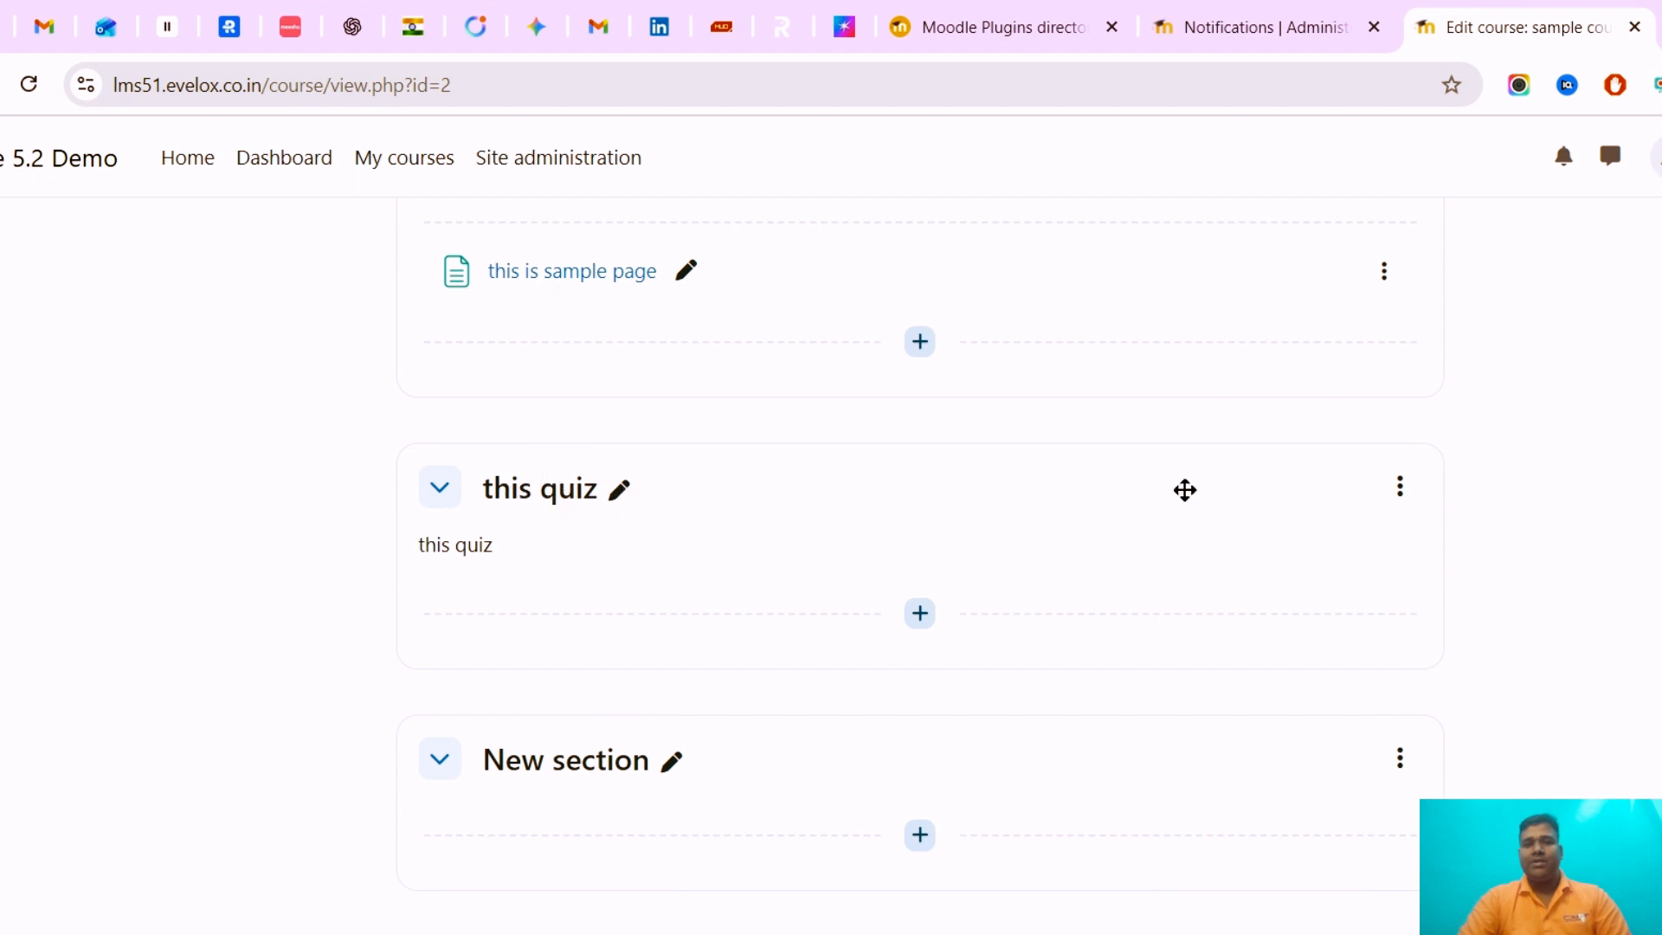
click(1399, 489)
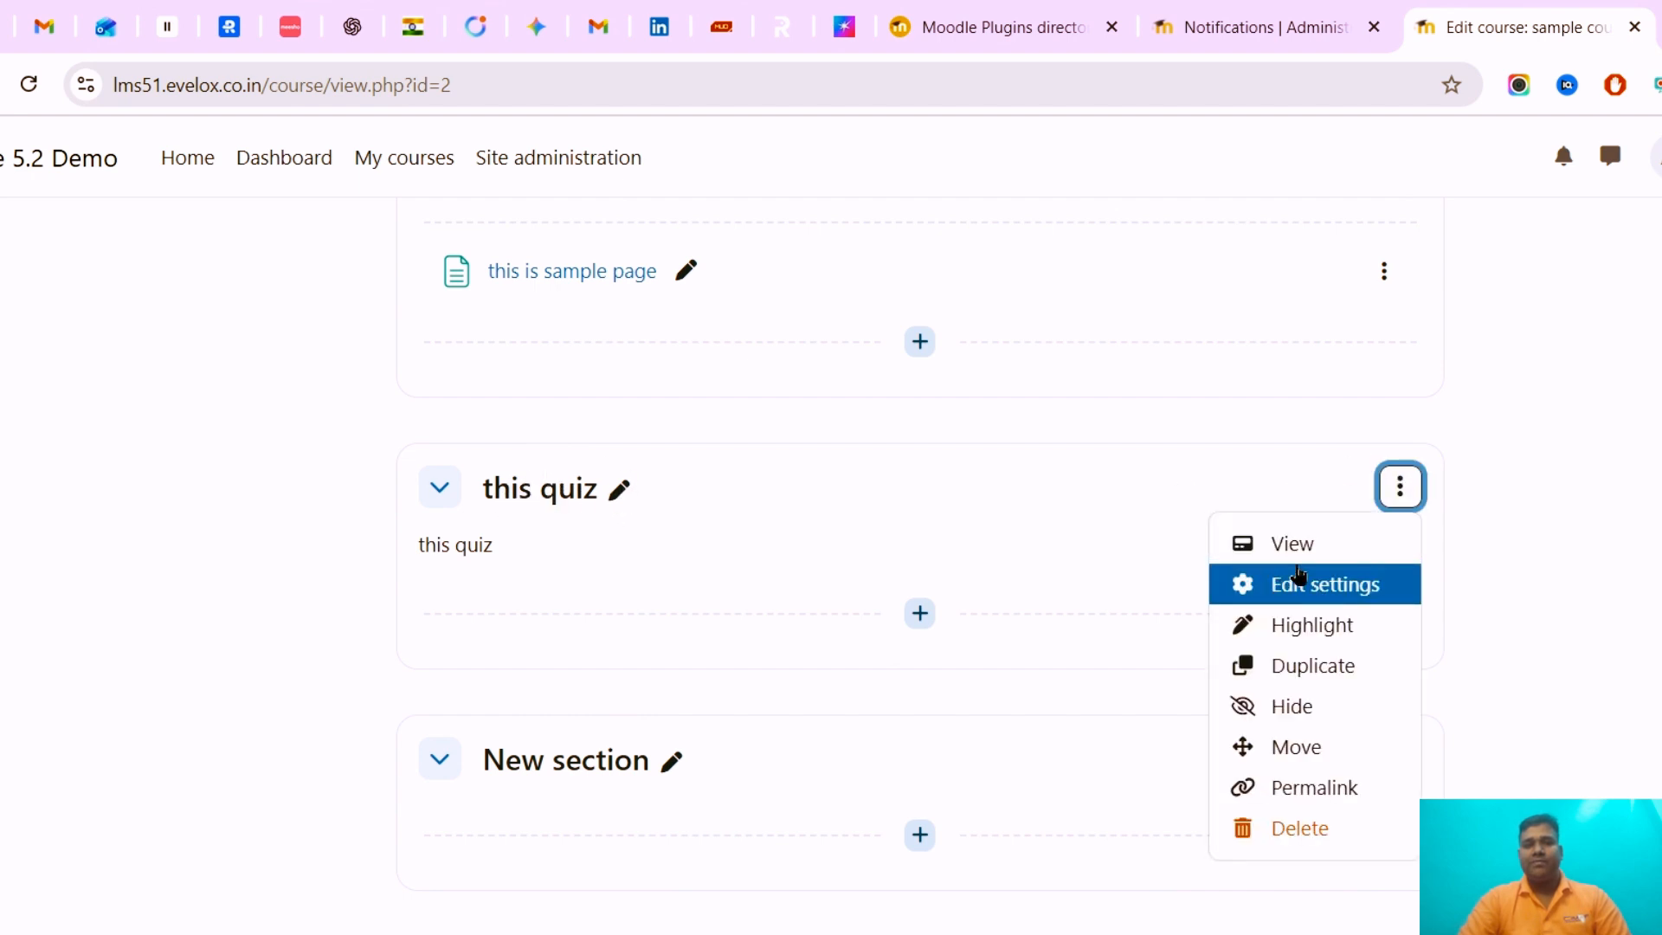
click(1299, 583)
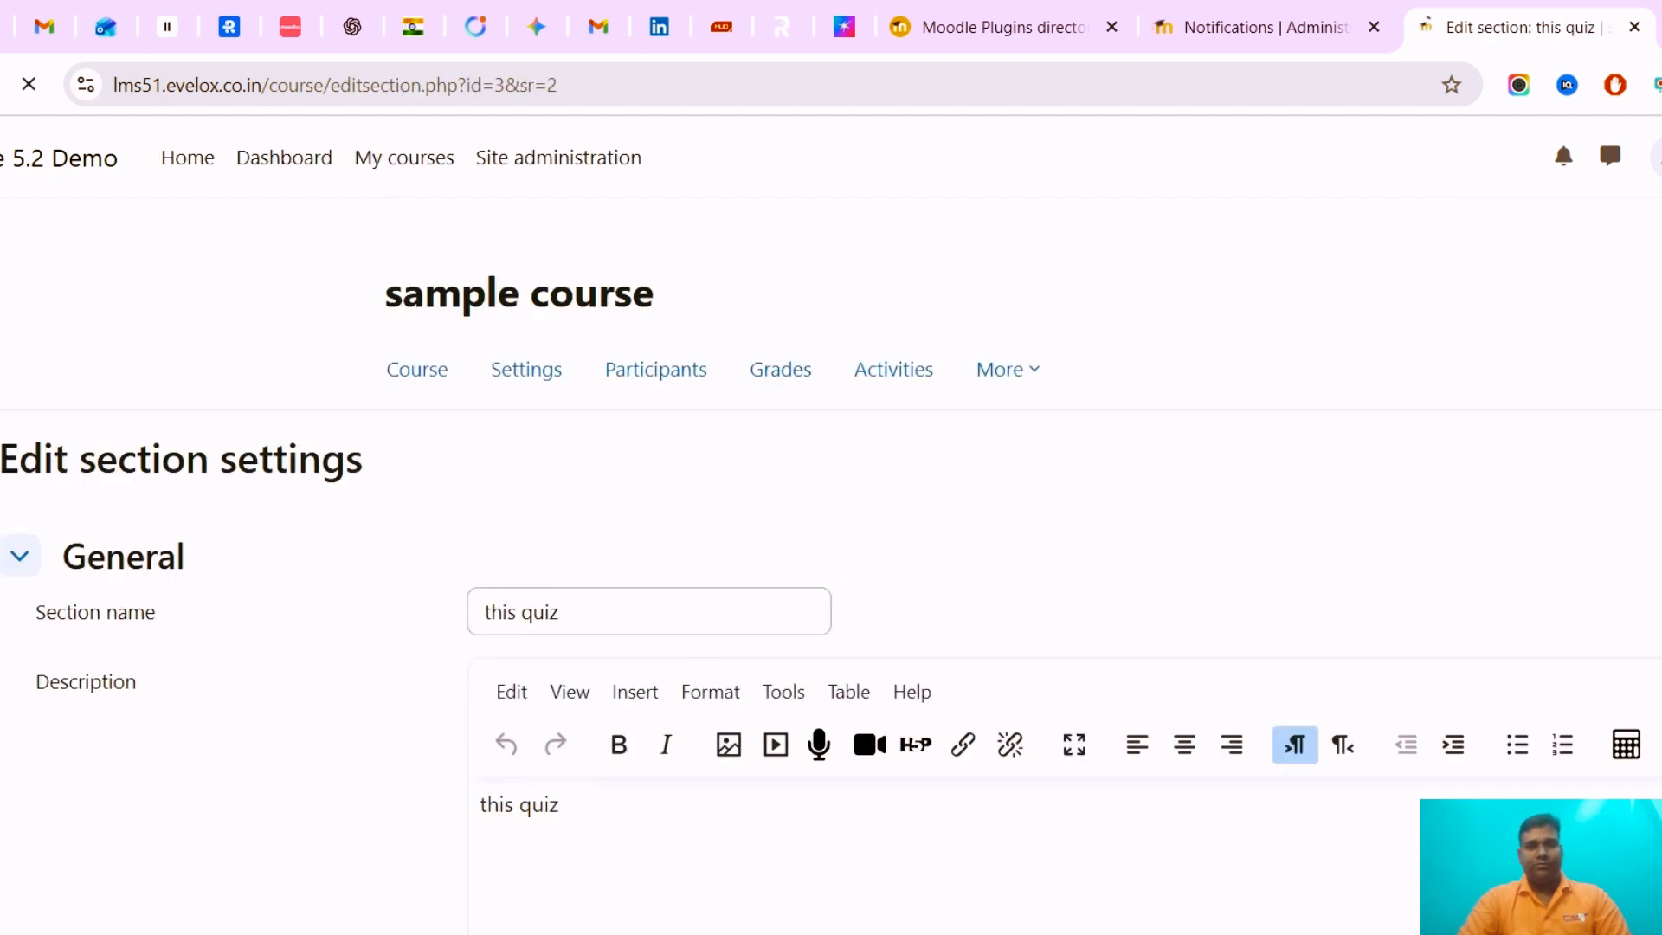
scroll(831, 520, down, 4)
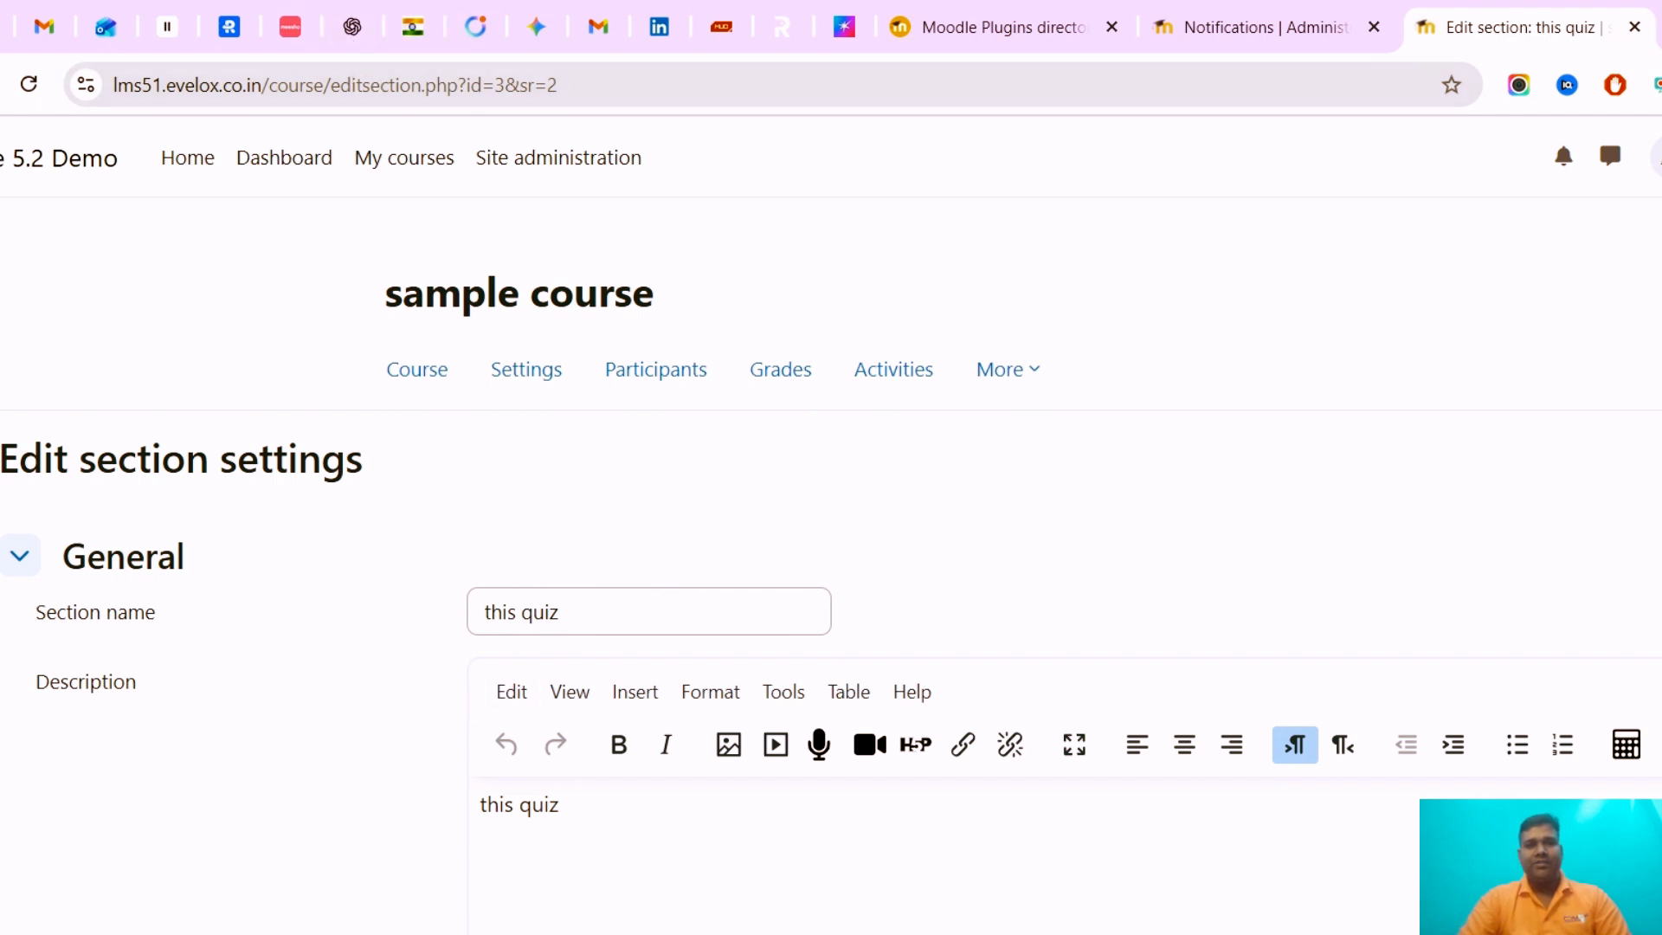
key(alt+Left)
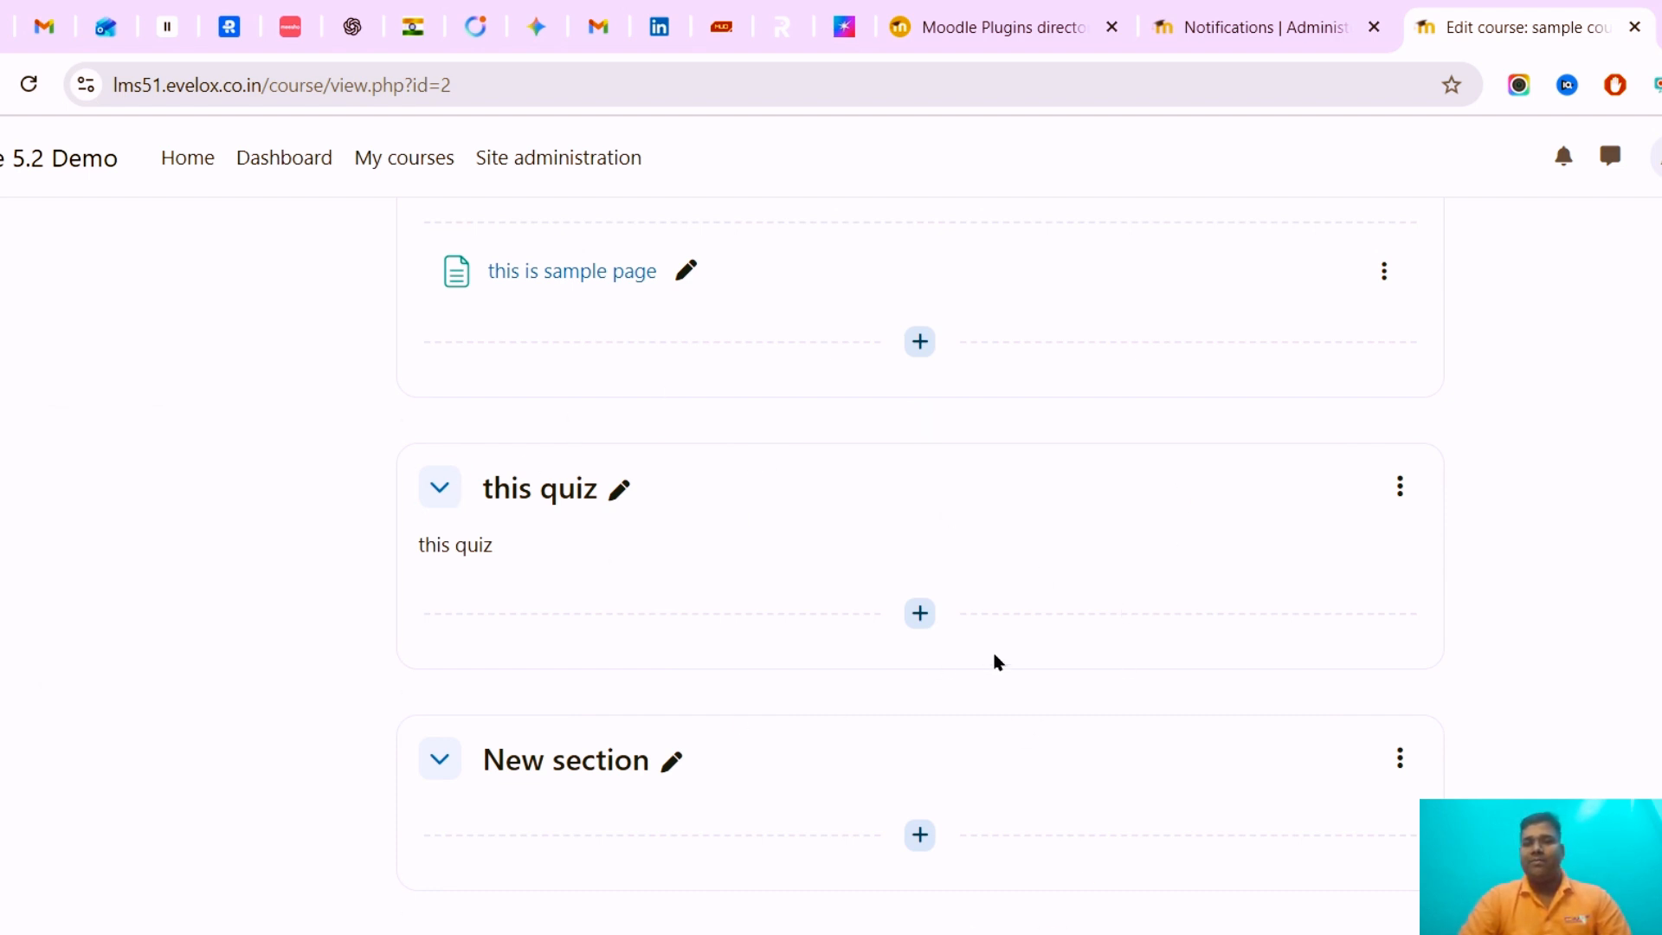
Examine the sample course's section names, descriptions and activity titles for the replaced wording
scroll(378, 768, down, 1)
scroll(378, 768, up, 3)
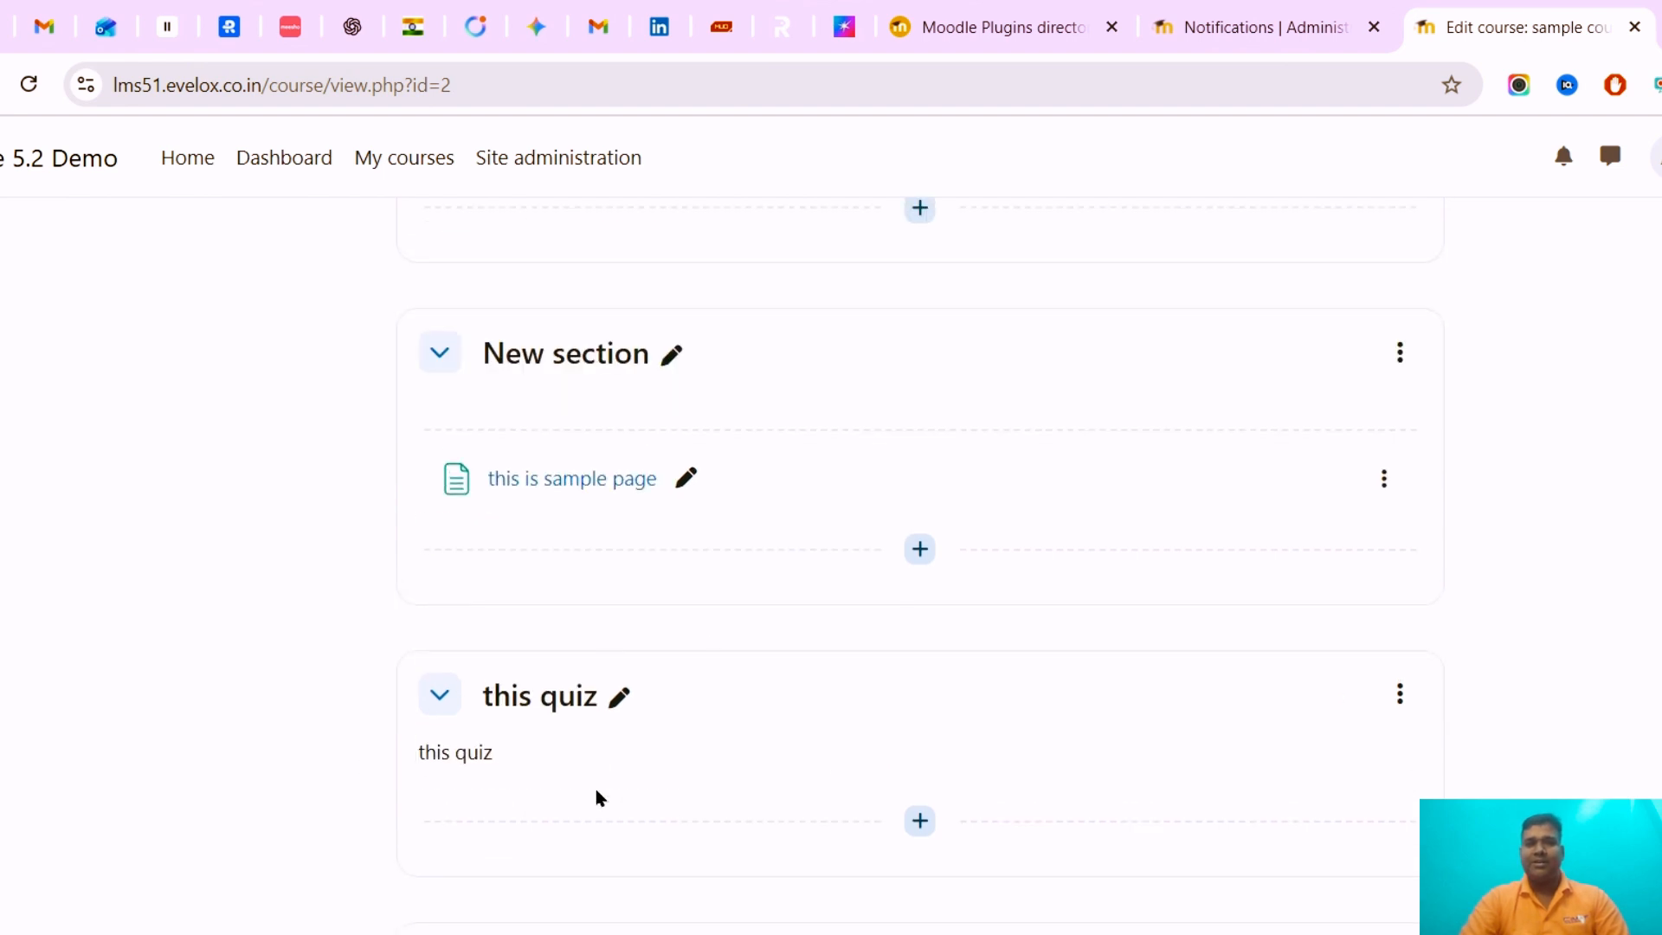
scroll(918, 563, down, 5)
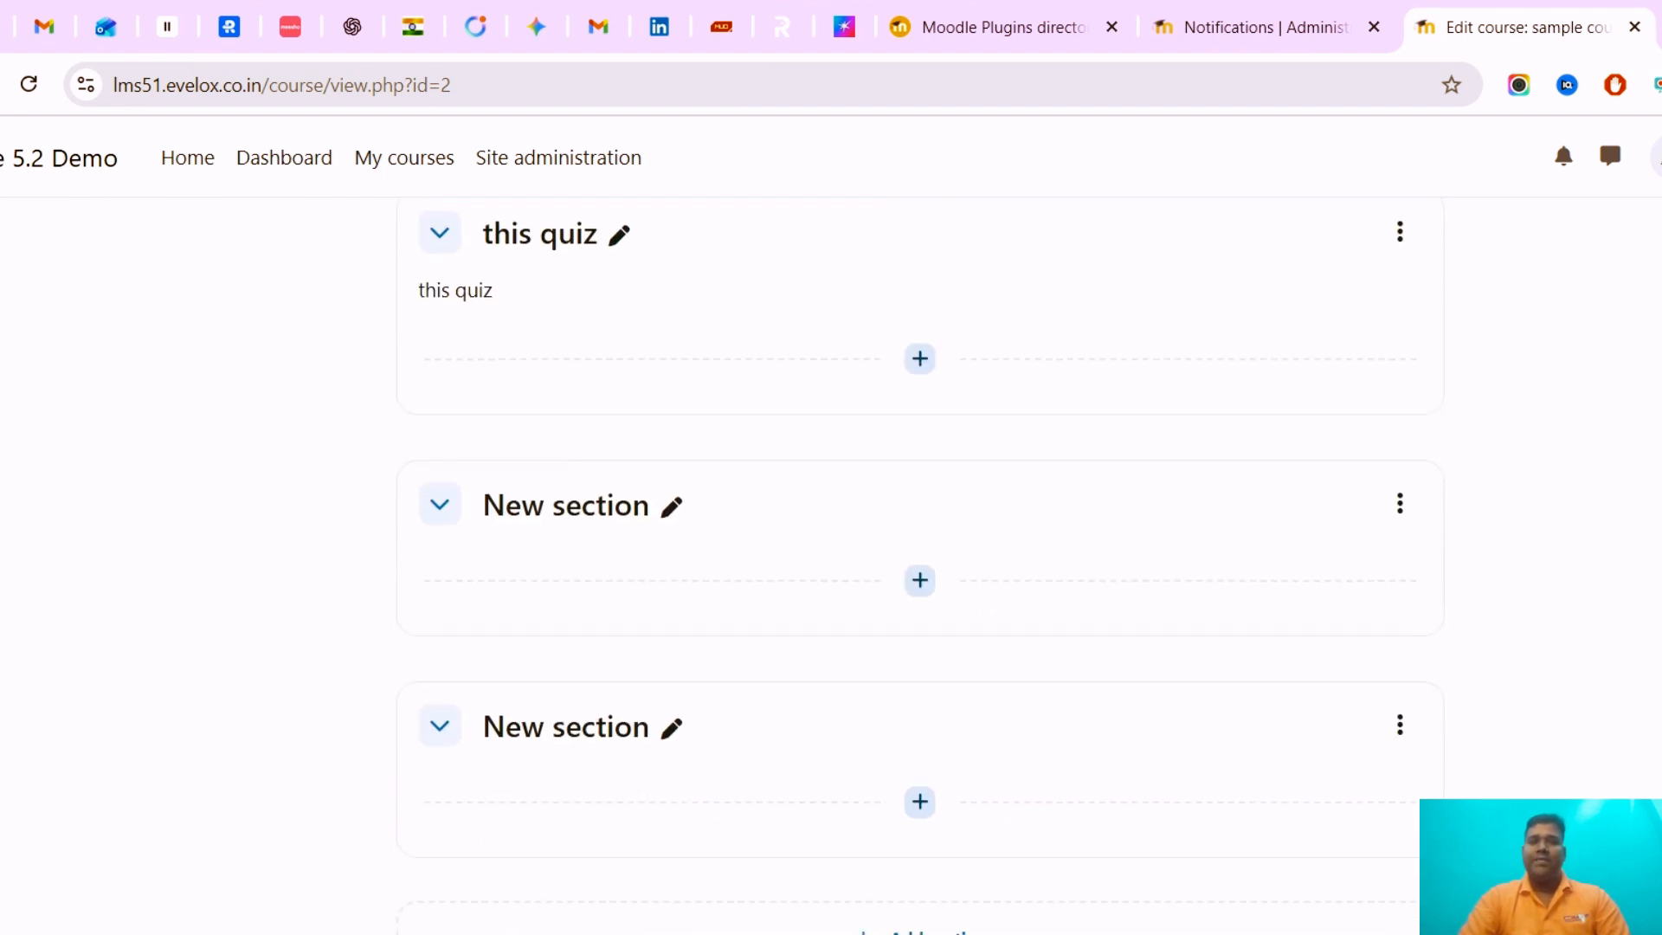
scroll(918, 563, up, 10)
scroll(918, 562, down, 1)
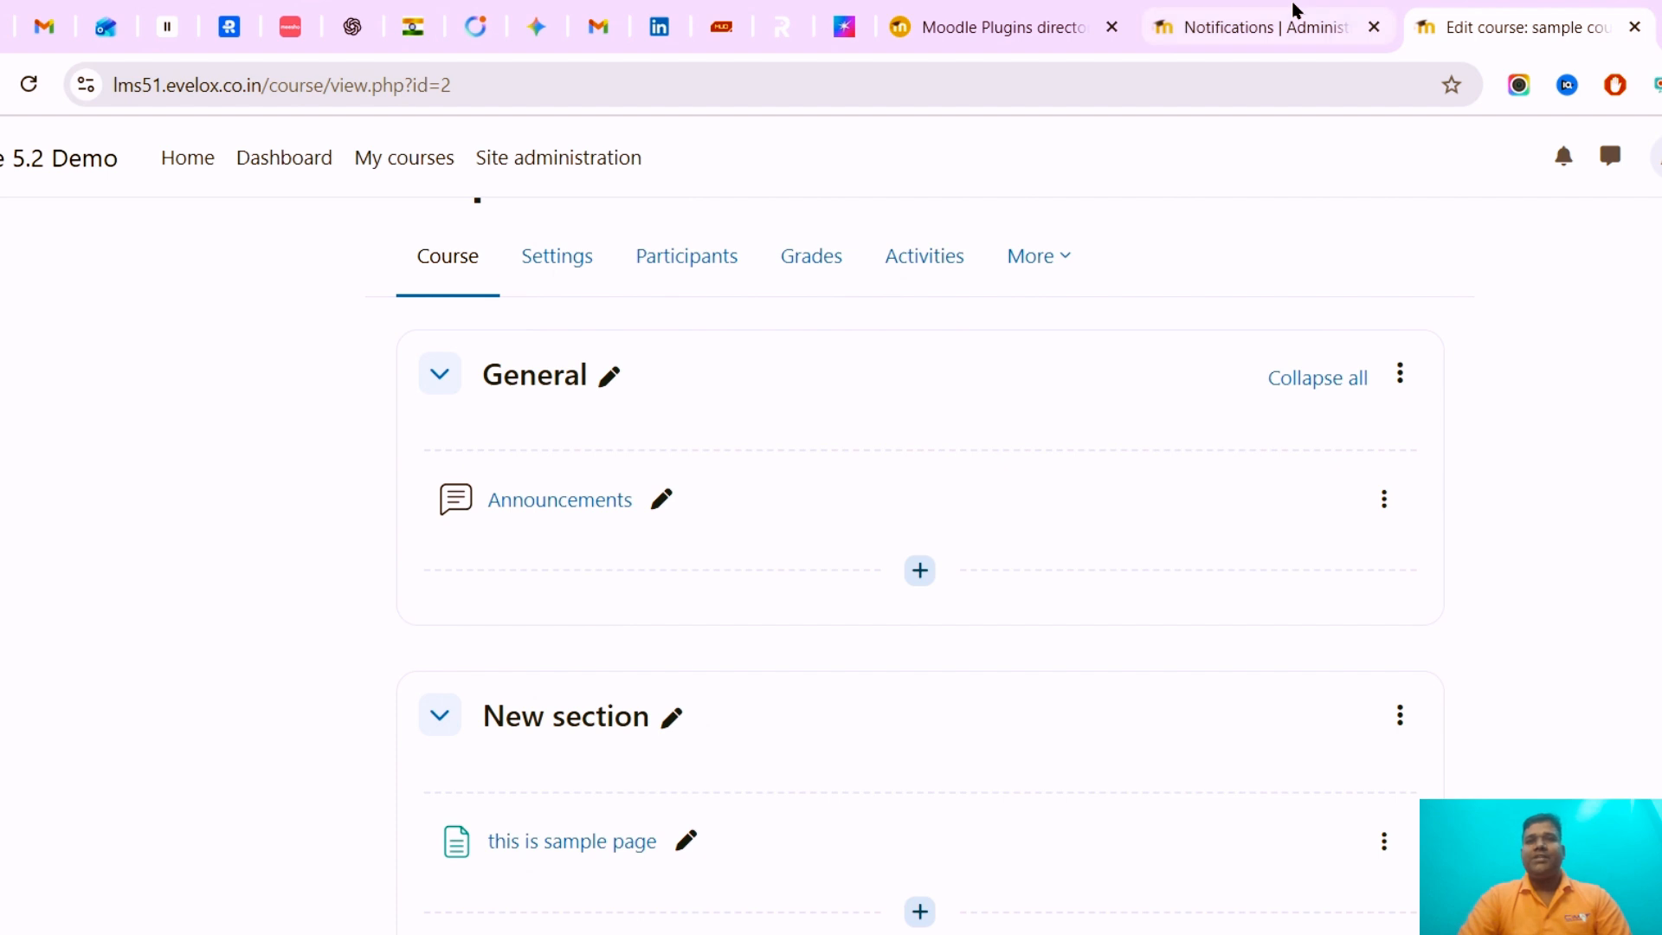
mouse_move(995, 668)
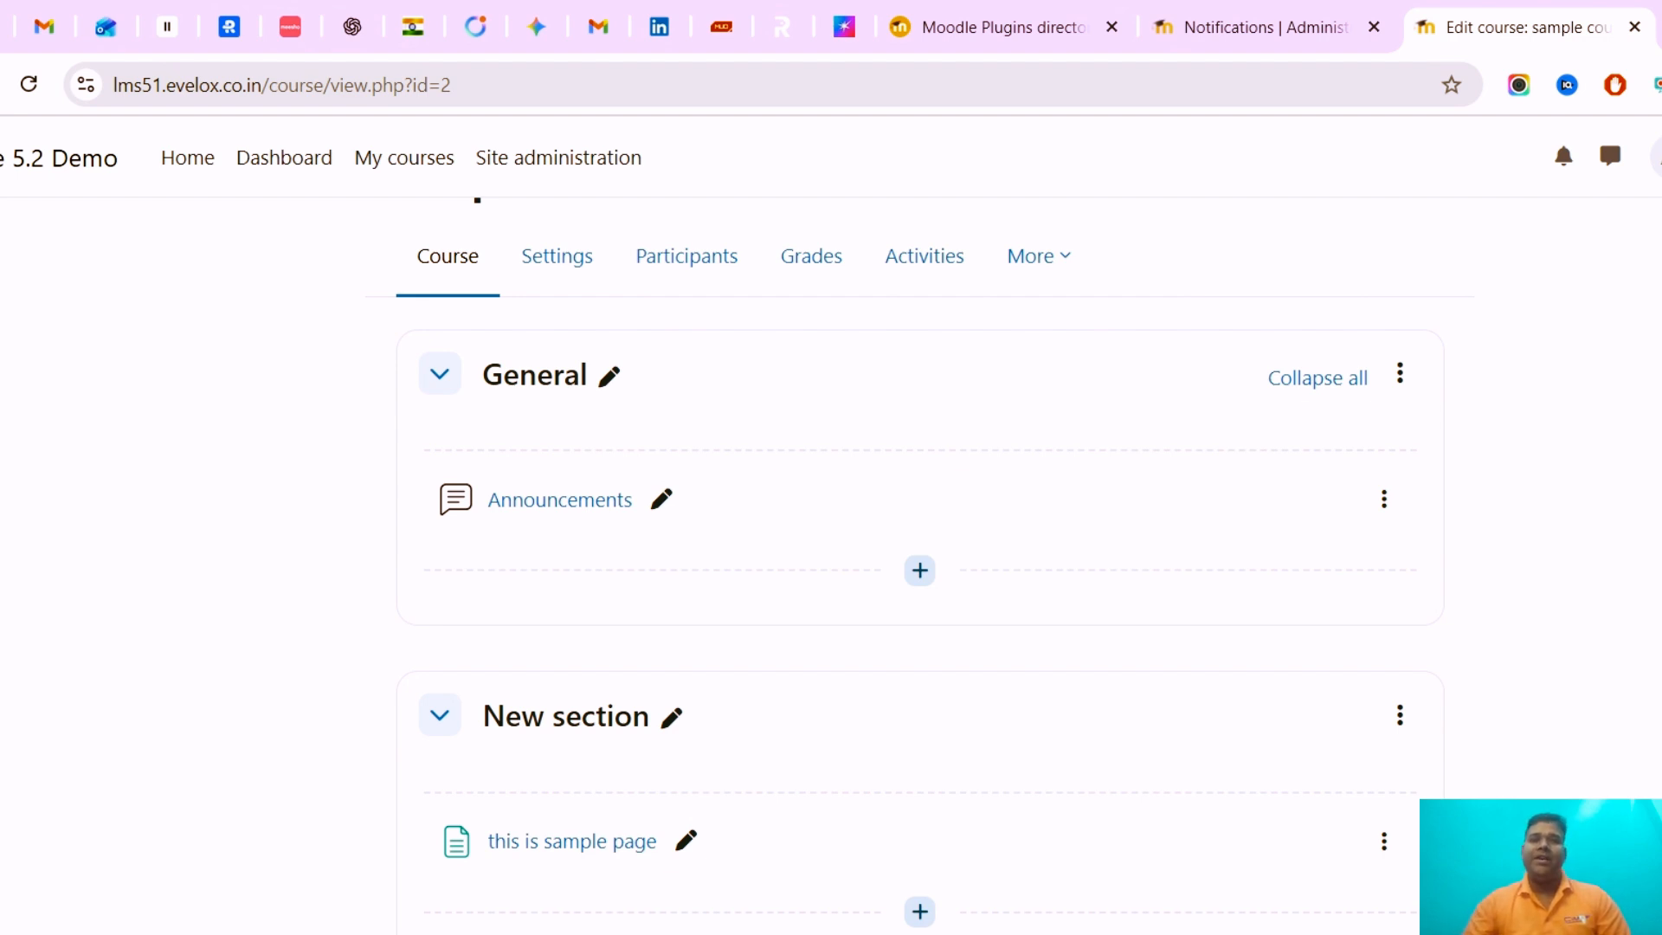
scroll(917, 563, down, 5)
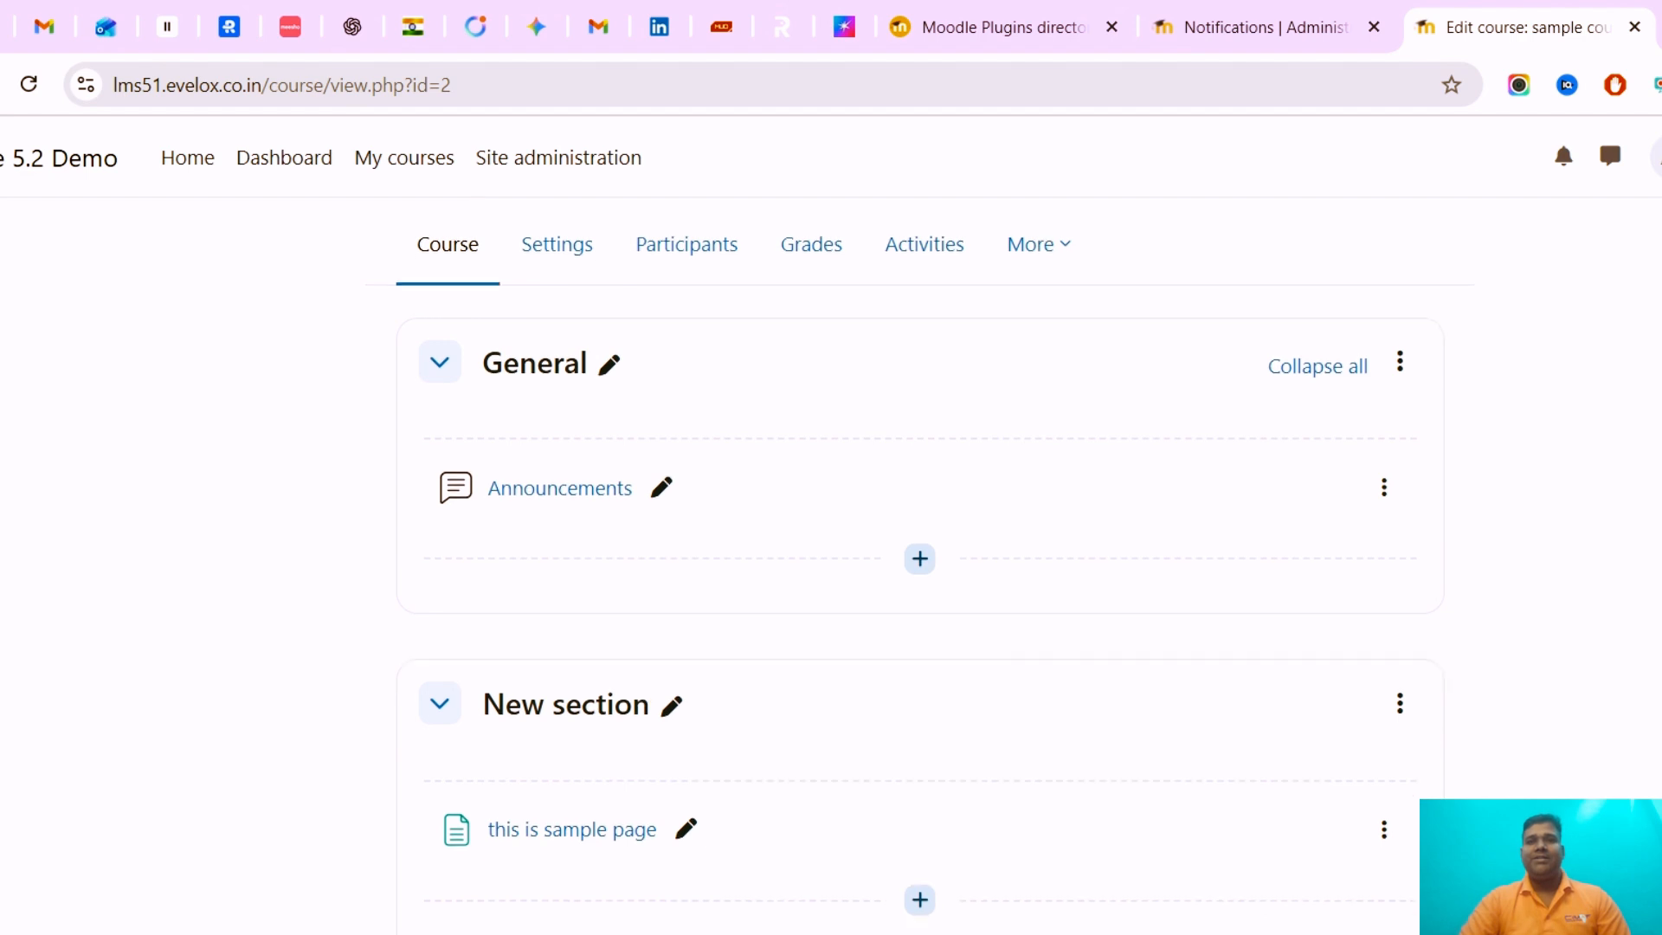
scroll(918, 563, up, 10)
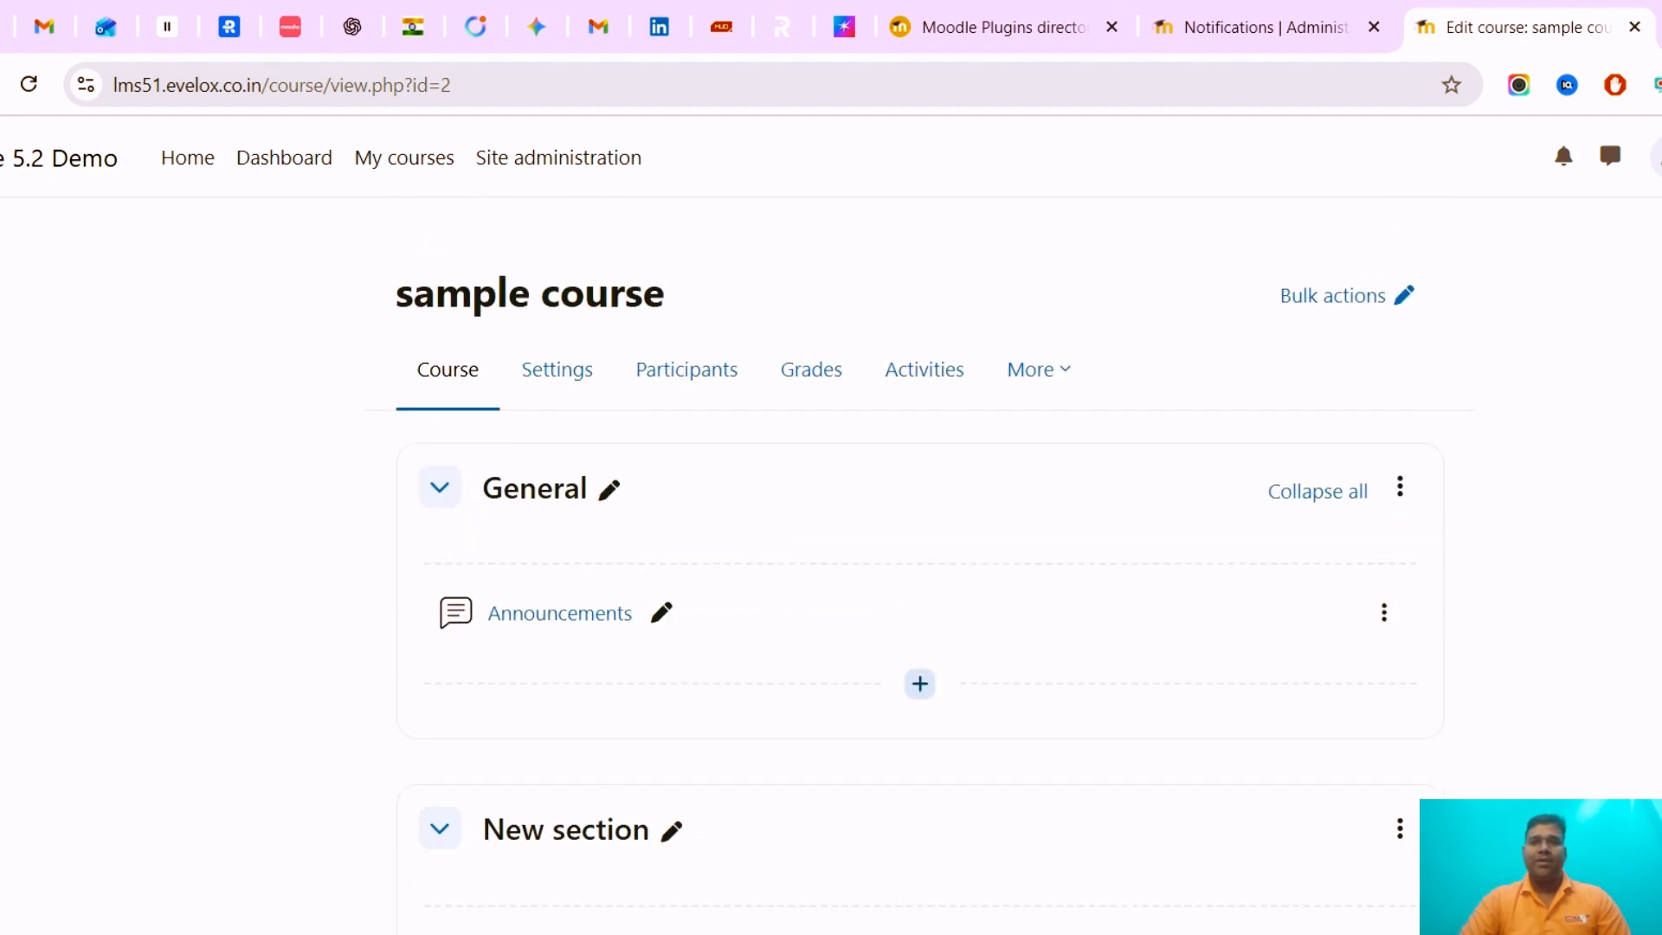